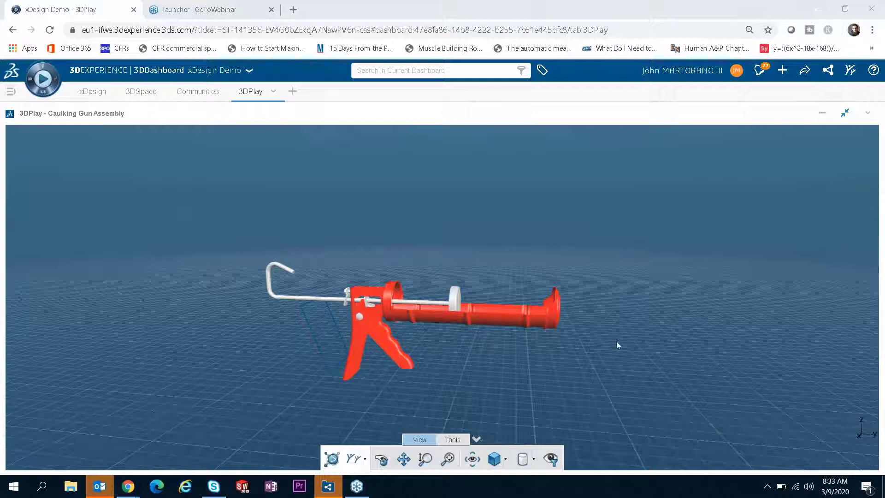
# Step: Examine the complete caulking gun assembly from the side and front, including its handle, trigger, rod and barrel
pyautogui.moveTo(616, 342); pyautogui.dragTo(628, 321)
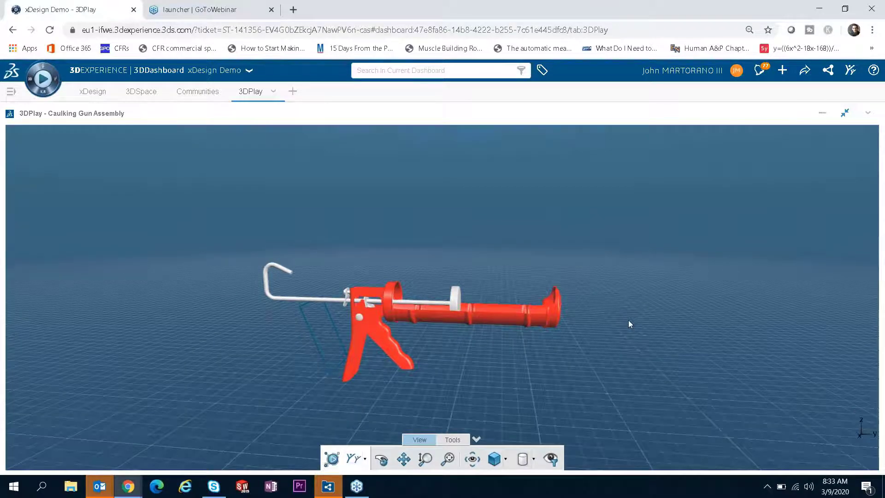
pyautogui.press('F11')
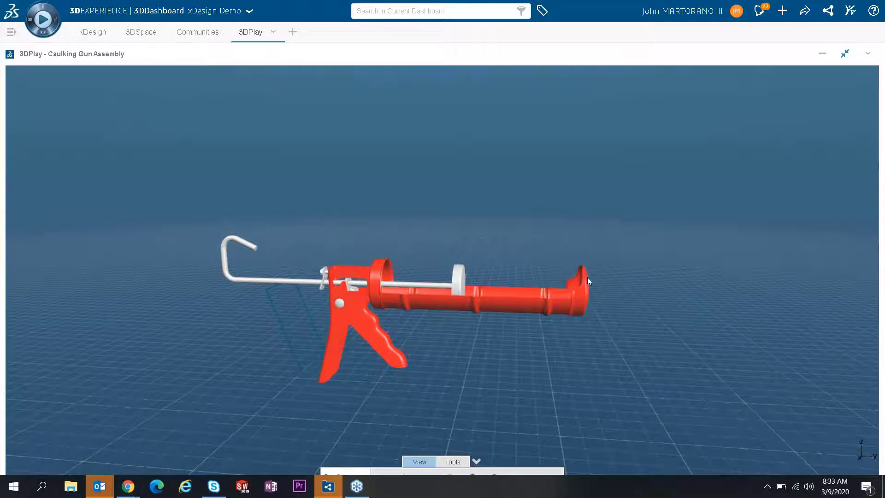
pyautogui.moveTo(588, 262)
pyautogui.mouseDown()
pyautogui.moveTo(443, 269)
pyautogui.moveTo(465, 278)
pyautogui.moveTo(579, 267)
pyautogui.mouseUp()
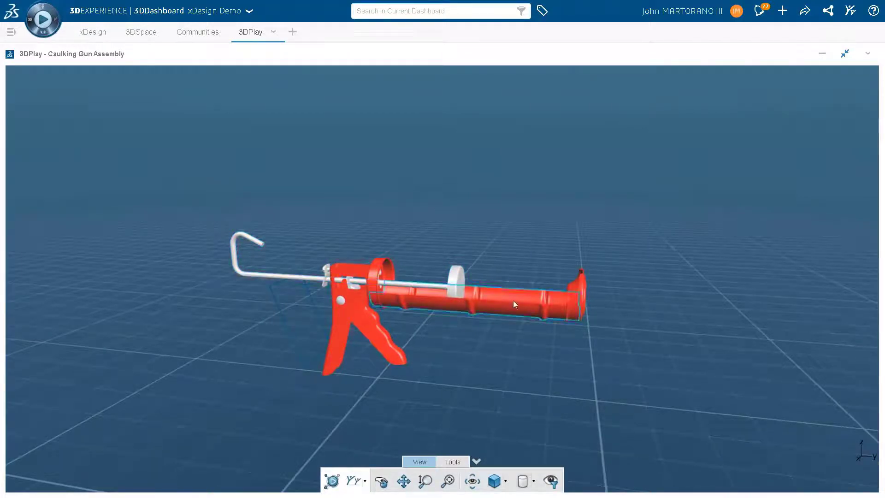
pyautogui.moveTo(541, 344); pyautogui.dragTo(469, 340, button='middle')
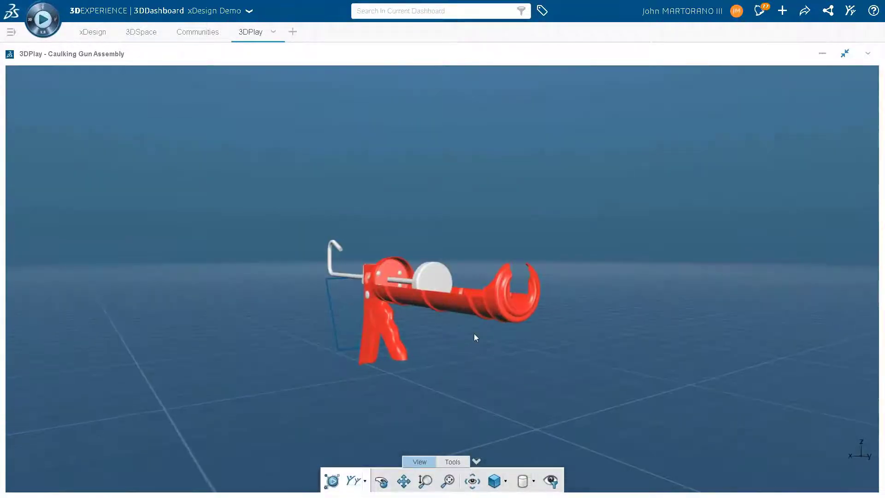
pyautogui.scroll(-3, 474, 335)
pyautogui.scroll(6, 474, 334)
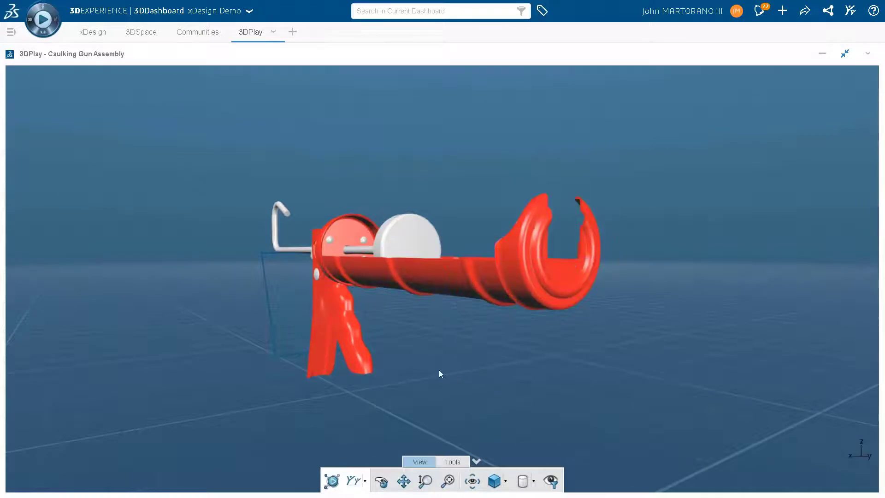
pyautogui.scroll(-5, 439, 373)
pyautogui.moveTo(426, 374); pyautogui.dragTo(552, 375, button='middle')
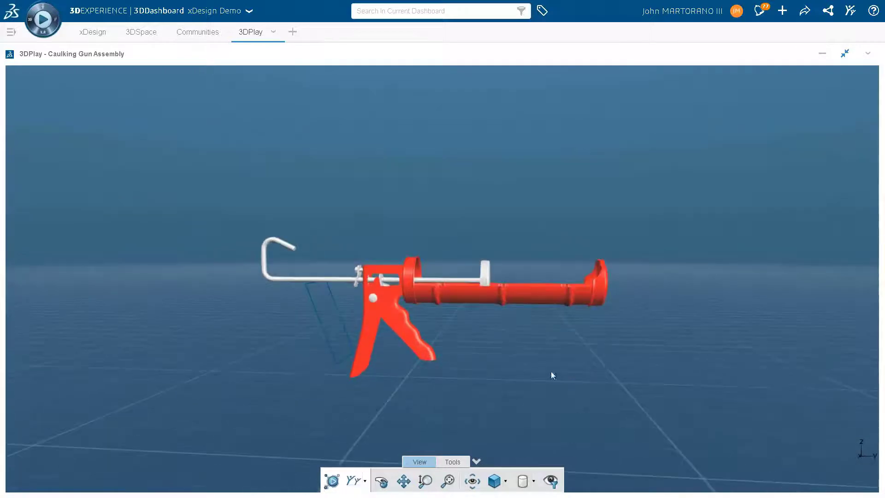
pyautogui.scroll(-1, 400, 316)
pyautogui.scroll(3, 400, 316)
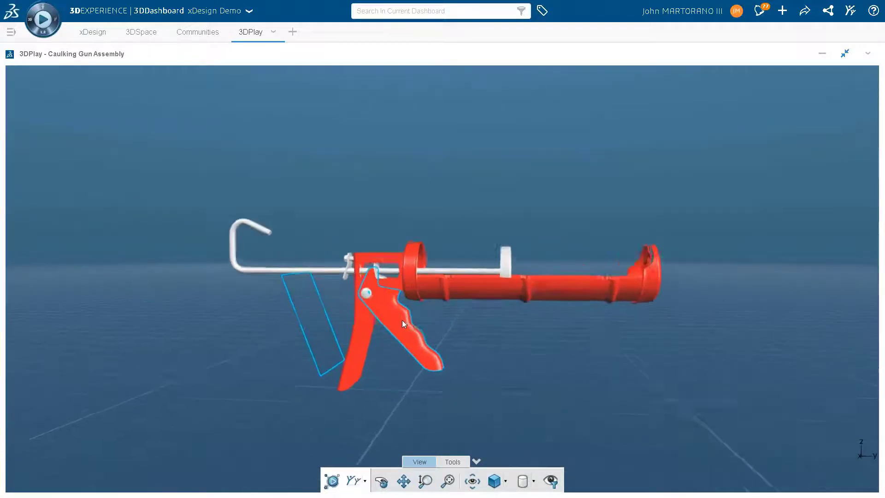
pyautogui.scroll(4, 402, 320)
pyautogui.scroll(1, 471, 373)
pyautogui.moveTo(471, 373)
pyautogui.mouseDown(button='middle')
pyautogui.moveTo(395, 345)
pyautogui.moveTo(302, 330)
pyautogui.moveTo(279, 336)
pyautogui.moveTo(332, 330)
pyautogui.moveTo(463, 346)
pyautogui.moveTo(478, 389)
pyautogui.mouseUp(button='middle')
pyautogui.scroll(4, 489, 359)
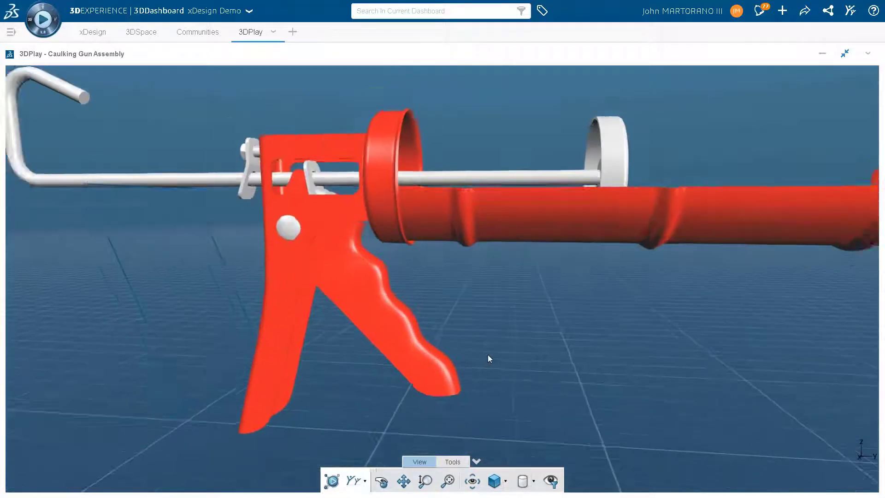
pyautogui.scroll(-4, 494, 356)
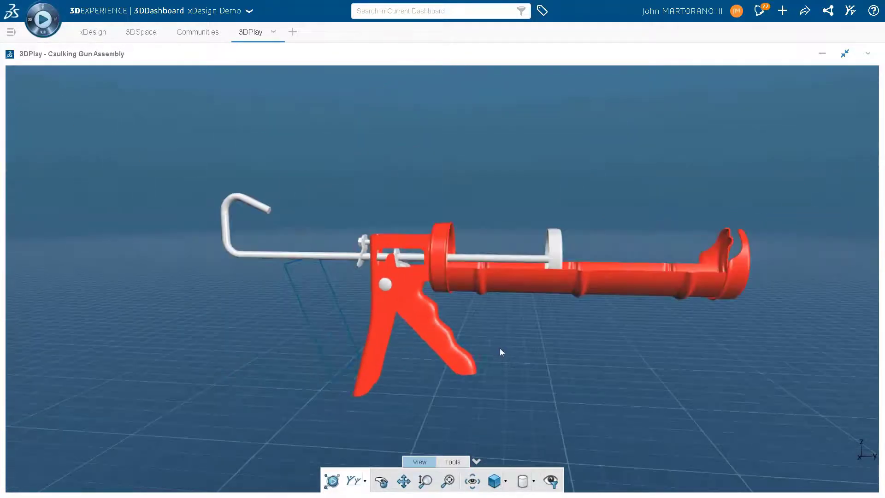
pyautogui.click(845, 56)
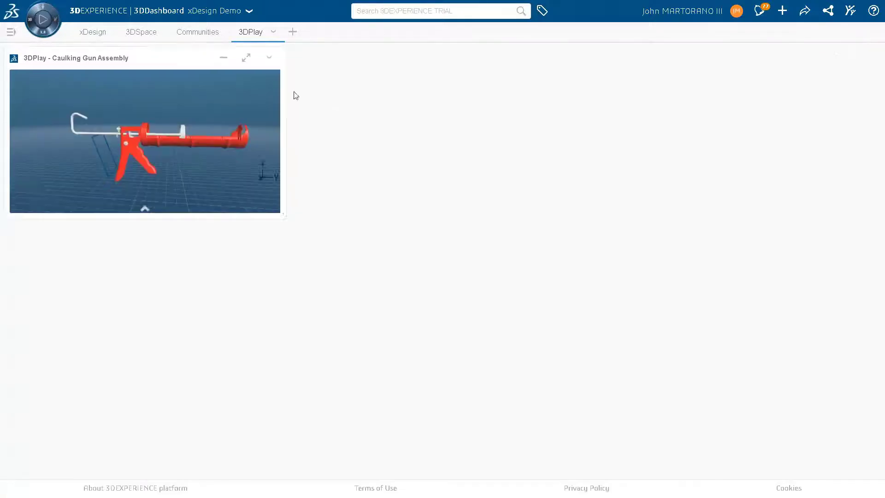
pyautogui.click(245, 58)
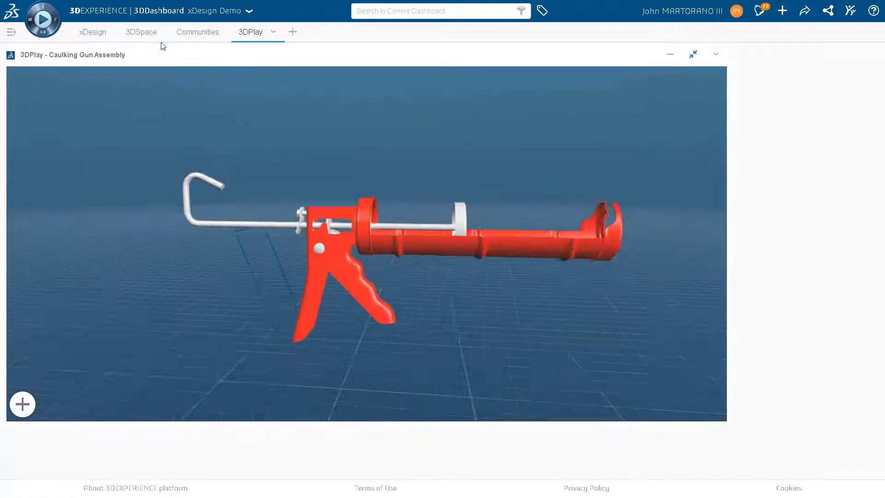
# Step: Switch to the xDesign assembly, search for "plunger" and insert the Plunger-Rod Sub-Assembly into it
pyautogui.click(94, 32)
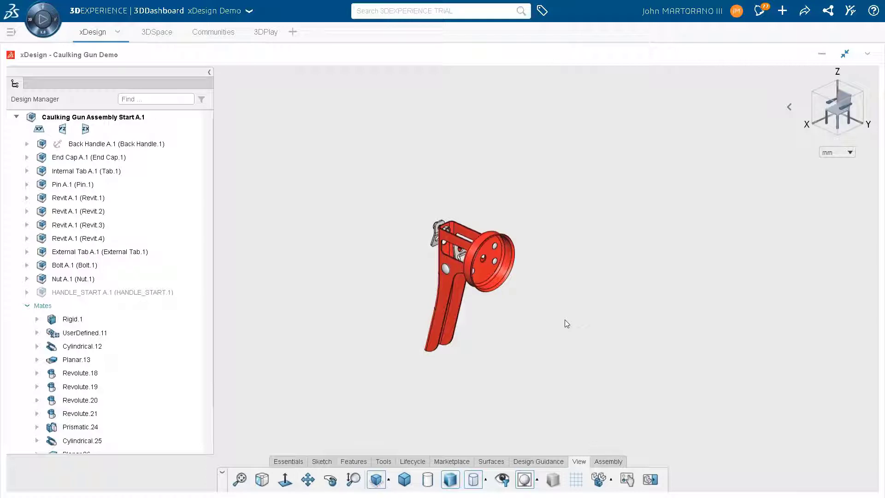
pyautogui.click(430, 10)
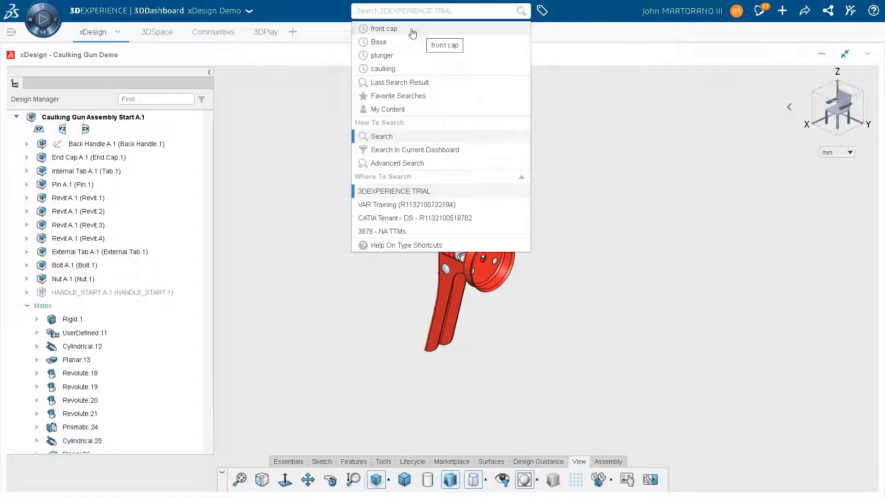
pyautogui.click(406, 55)
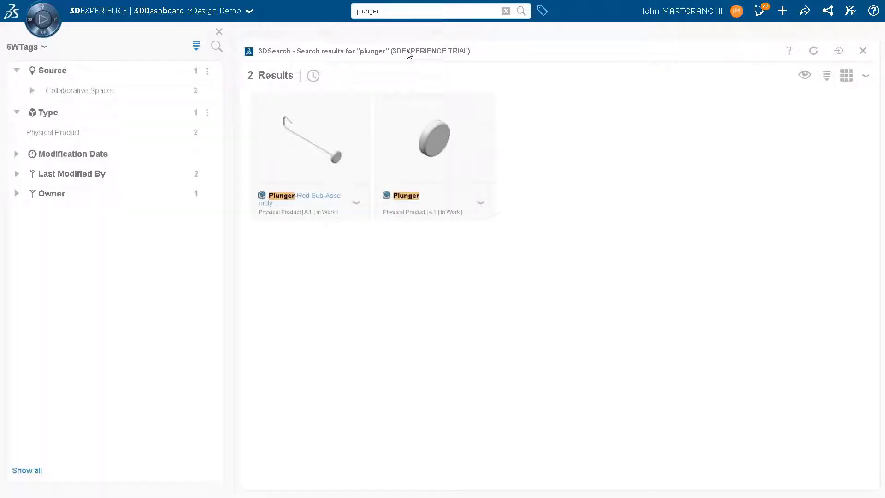
pyautogui.moveTo(309, 138); pyautogui.dragTo(368, 236)
pyautogui.click(390, 243)
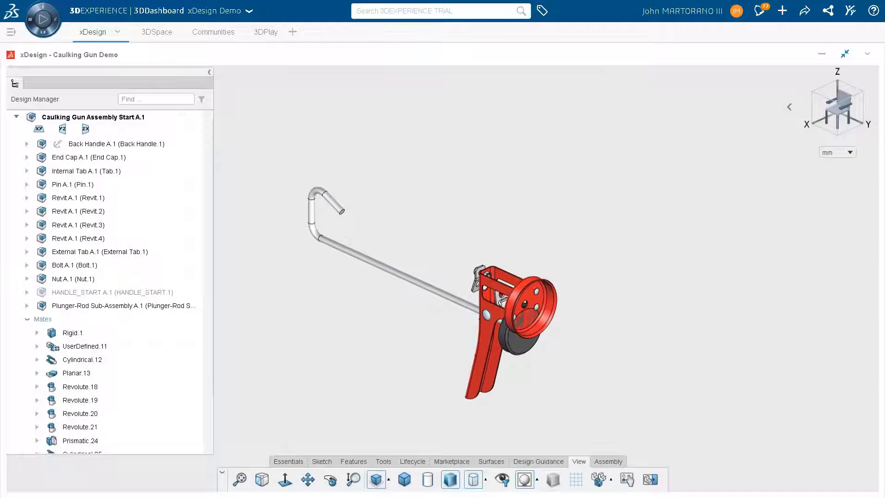
# Step: Add a concentric mate between the plunger rod's cylindrical face and the hole in the External Tab
pyautogui.moveTo(396, 327); pyautogui.dragTo(467, 282, button='middle')
pyautogui.scroll(5, 467, 282)
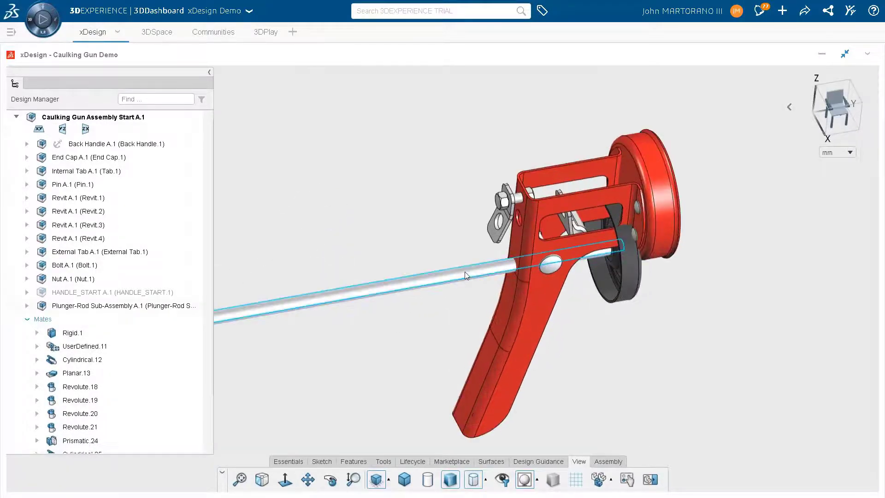
pyautogui.click(467, 282)
pyautogui.moveTo(456, 217); pyautogui.dragTo(464, 164, button='middle')
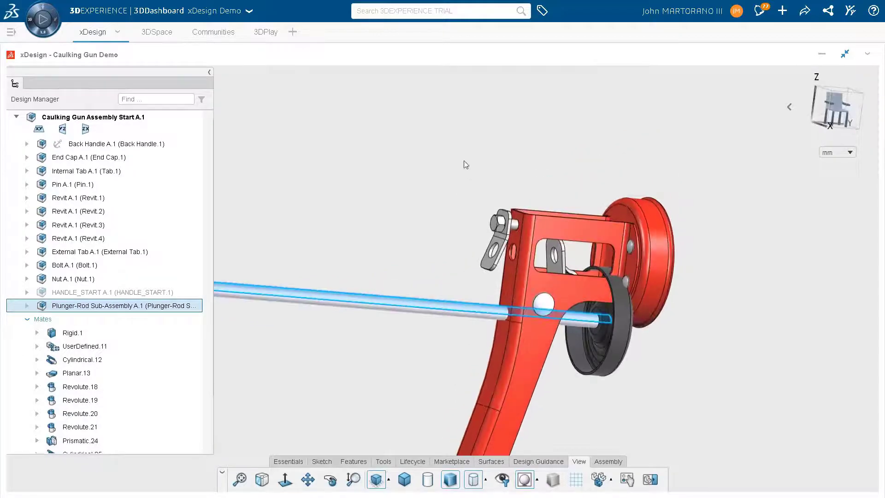
pyautogui.scroll(3, 493, 265)
pyautogui.scroll(5, 493, 265)
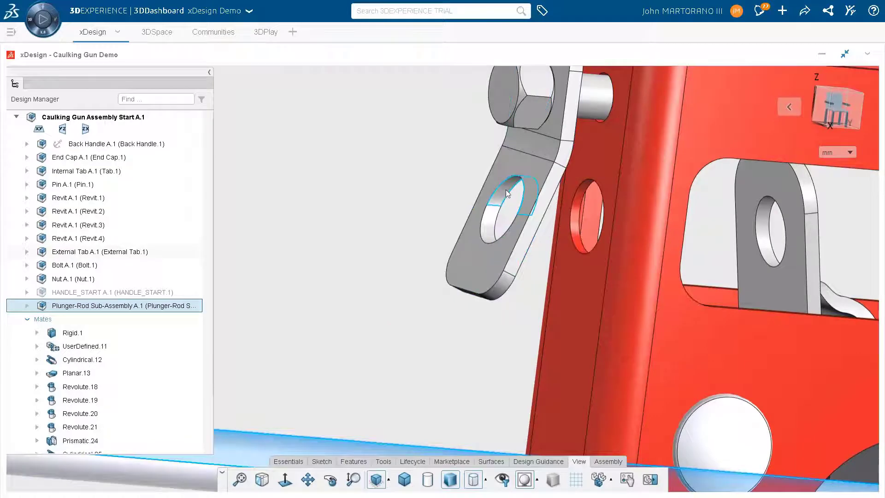
pyautogui.click(507, 194)
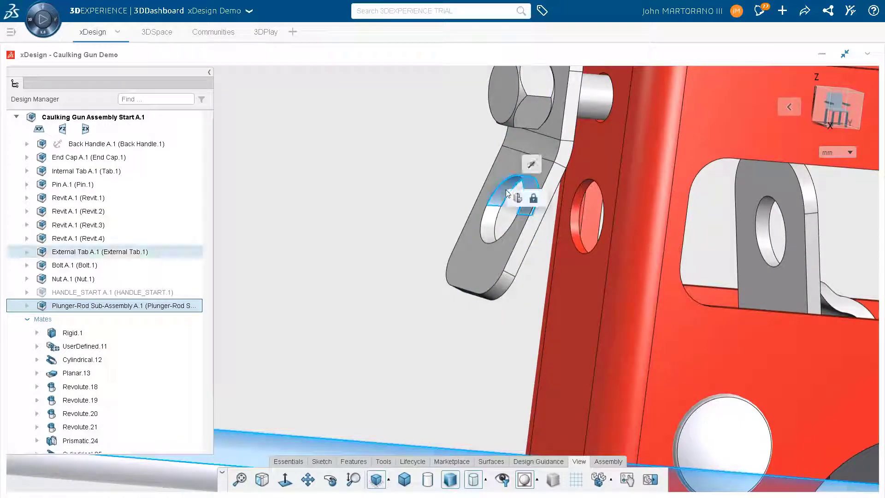
pyautogui.click(516, 199)
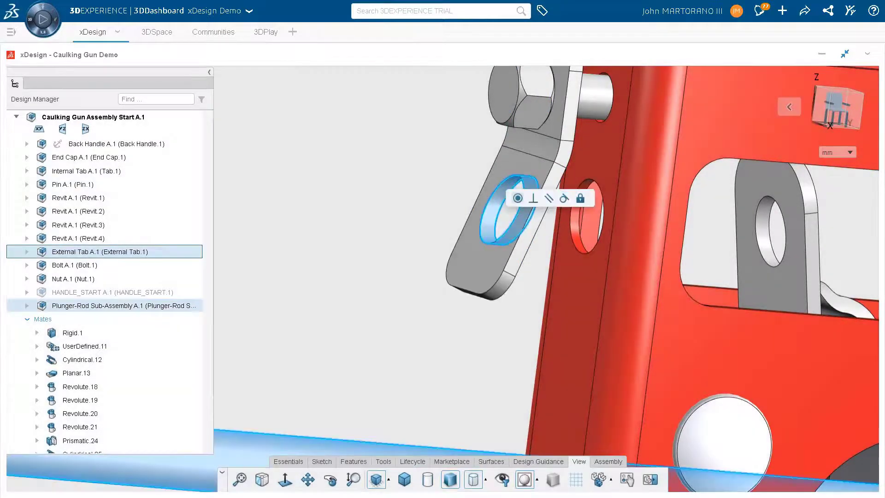
pyautogui.click(517, 198)
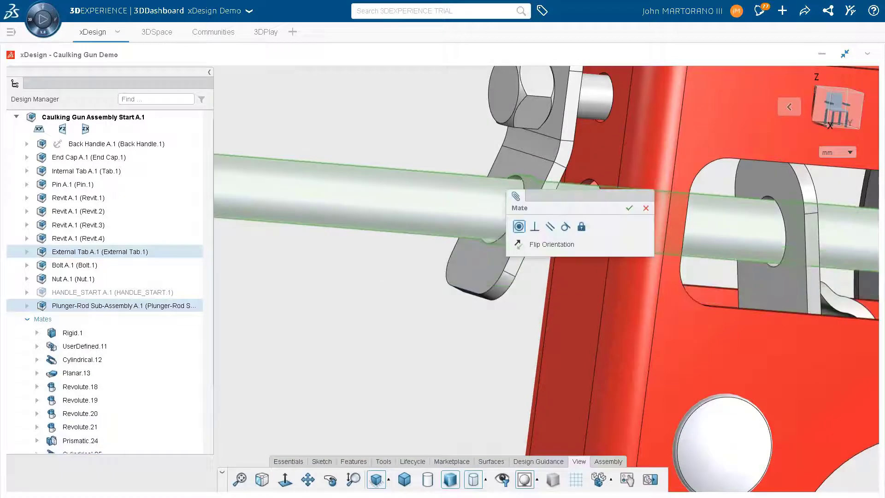
pyautogui.click(629, 207)
# Step: Slide the plunger rod forward through the handle so the plunger sits out in front of the End Cap
pyautogui.moveTo(587, 304); pyautogui.dragTo(560, 335, button='middle')
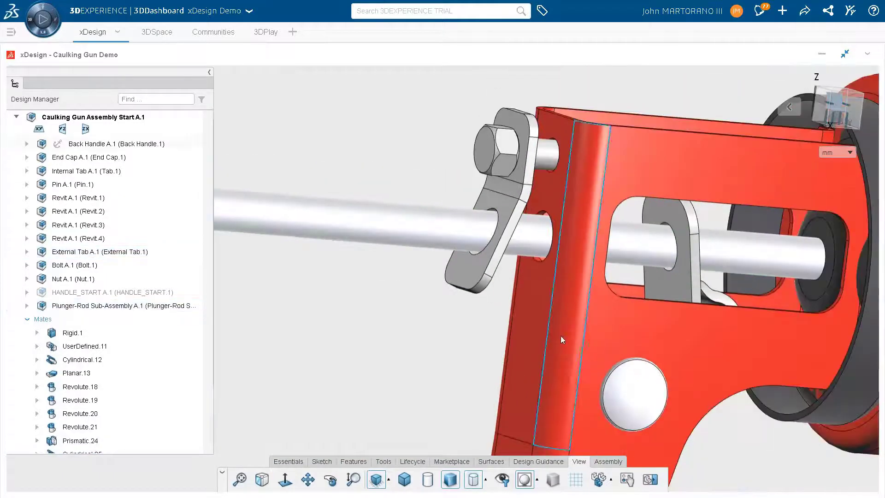
pyautogui.scroll(-10, 560, 339)
pyautogui.scroll(2, 321, 231)
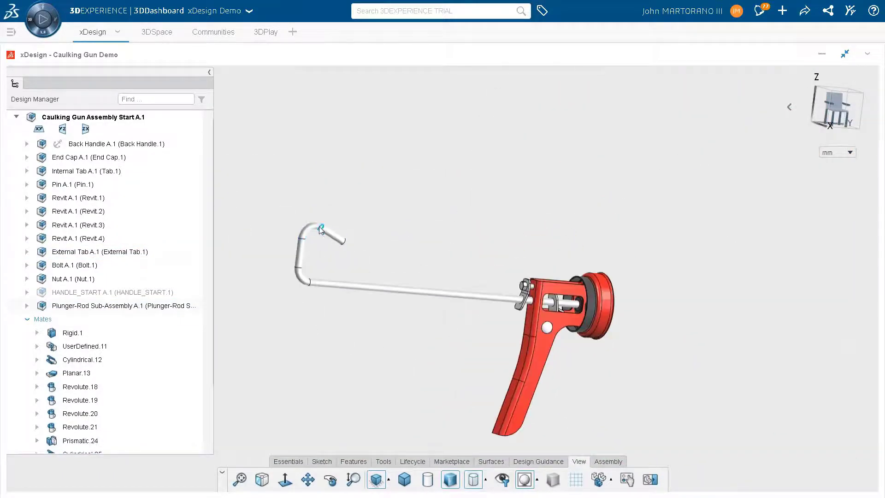
pyautogui.moveTo(308, 232); pyautogui.dragTo(411, 232)
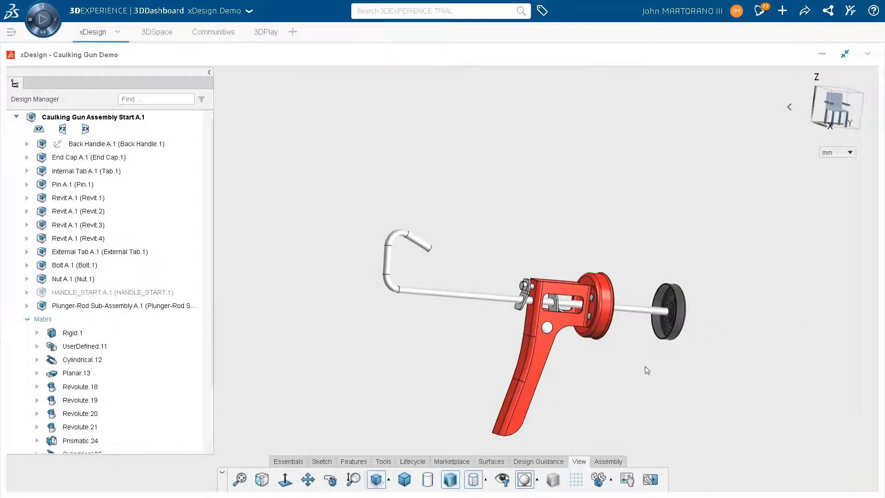
pyautogui.moveTo(645, 366); pyautogui.dragTo(598, 352, button='middle')
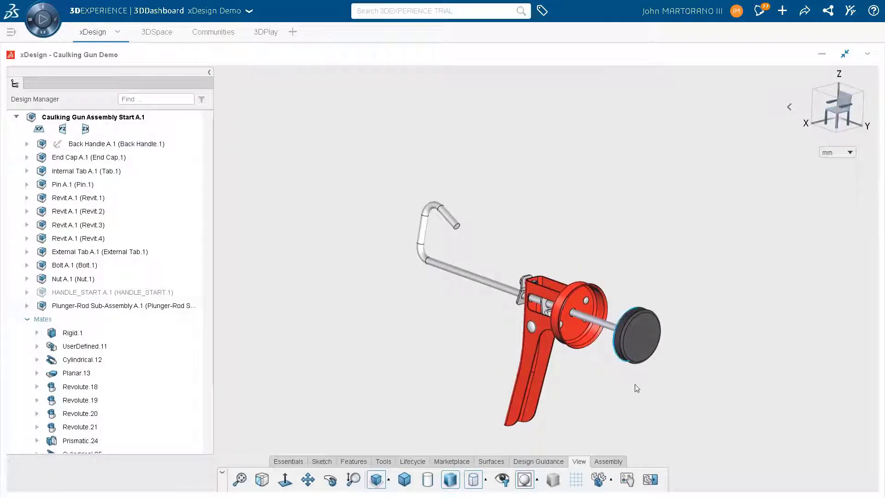
pyautogui.scroll(-2, 660, 384)
pyautogui.scroll(-1, 664, 381)
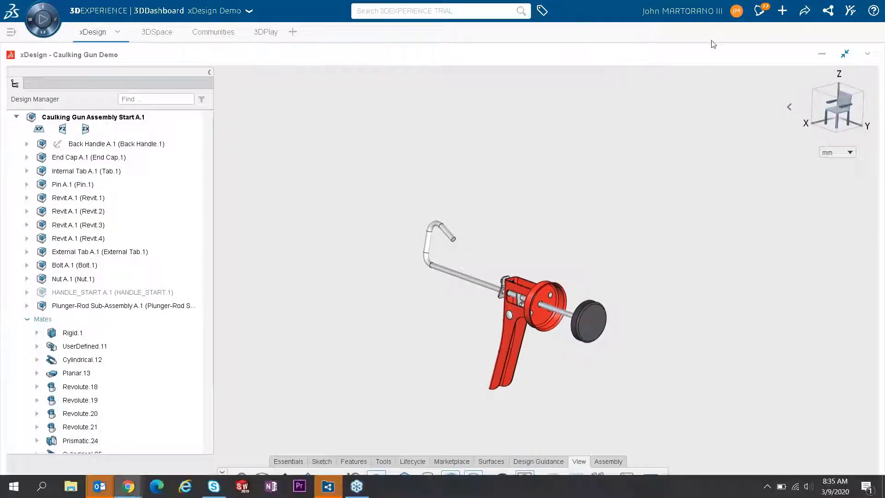
# Step: Search for "Base" and insert the red half-round Base part into the assembly
pyautogui.click(445, 10)
pyautogui.click(424, 55)
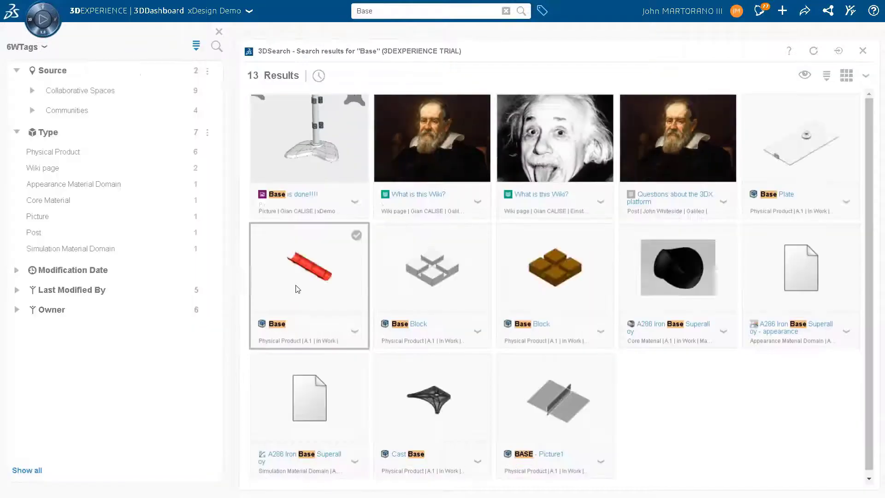
pyautogui.moveTo(296, 289); pyautogui.dragTo(405, 259)
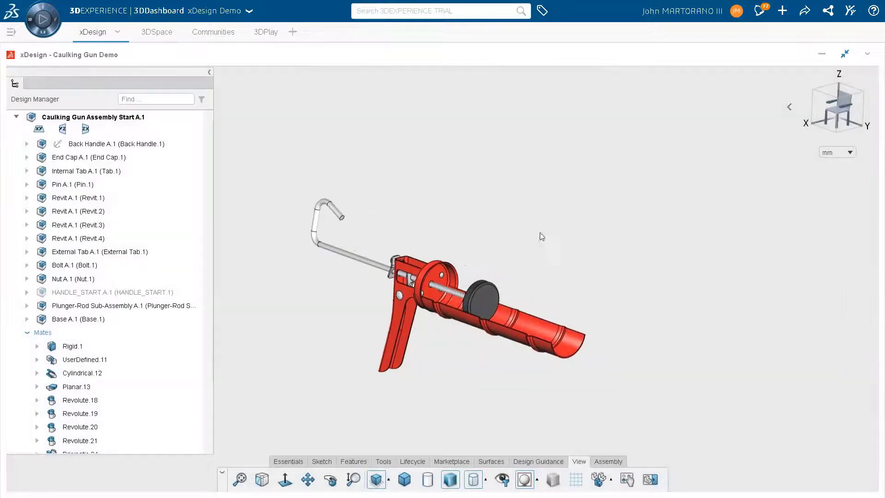
# Step: Add a concentric mate between the Base's rear cylindrical face and the End Cap's inner cylindrical face
pyautogui.scroll(4, 475, 329)
pyautogui.scroll(2, 369, 296)
pyautogui.scroll(2, 370, 299)
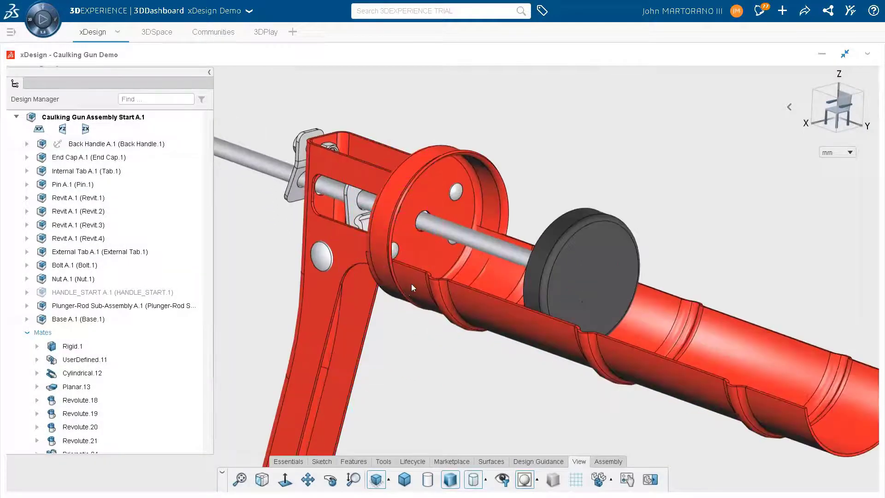
pyautogui.click(411, 284)
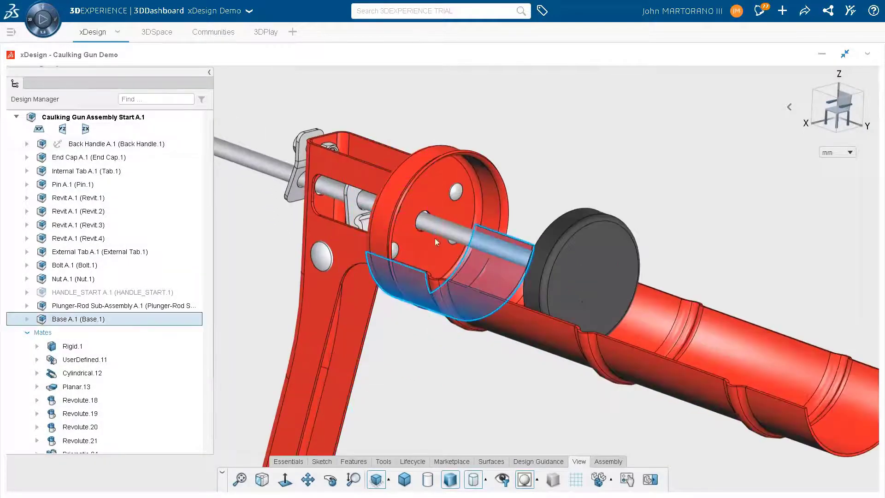
pyautogui.keyDown('ctrl'); pyautogui.click(487, 193); pyautogui.keyUp('ctrl')
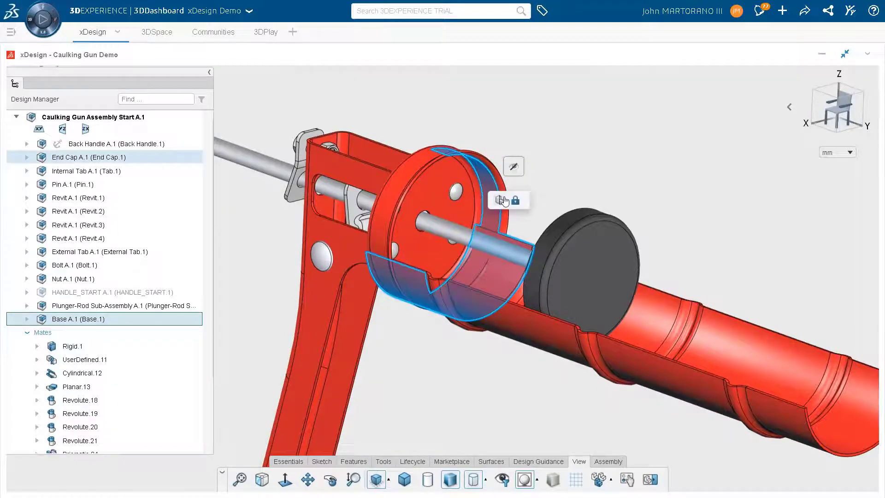
pyautogui.click(502, 200)
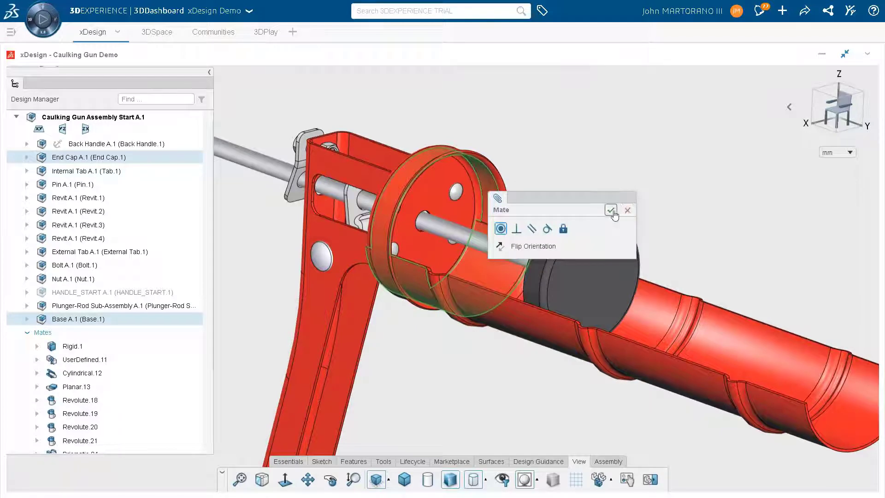
pyautogui.click(610, 211)
# Step: Slide the Base away from the End Cap and add a coincident mate between the End Cap's flat face and the Base's rear end face
pyautogui.moveTo(763, 374); pyautogui.dragTo(852, 397)
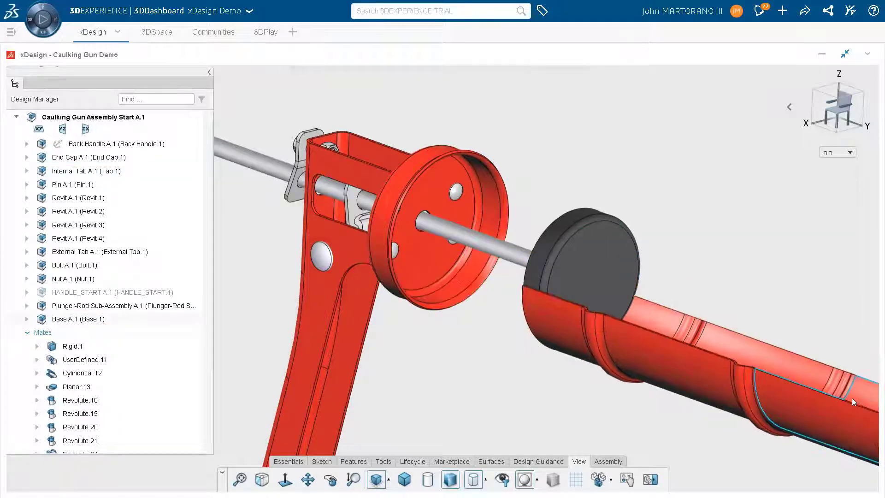
pyautogui.click(433, 258)
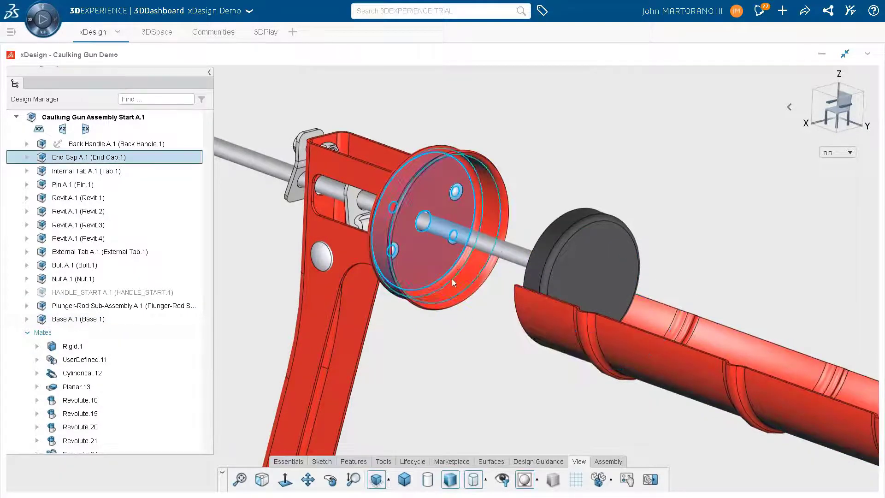
pyautogui.moveTo(433, 263); pyautogui.dragTo(622, 352, button='middle')
pyautogui.scroll(6, 629, 359)
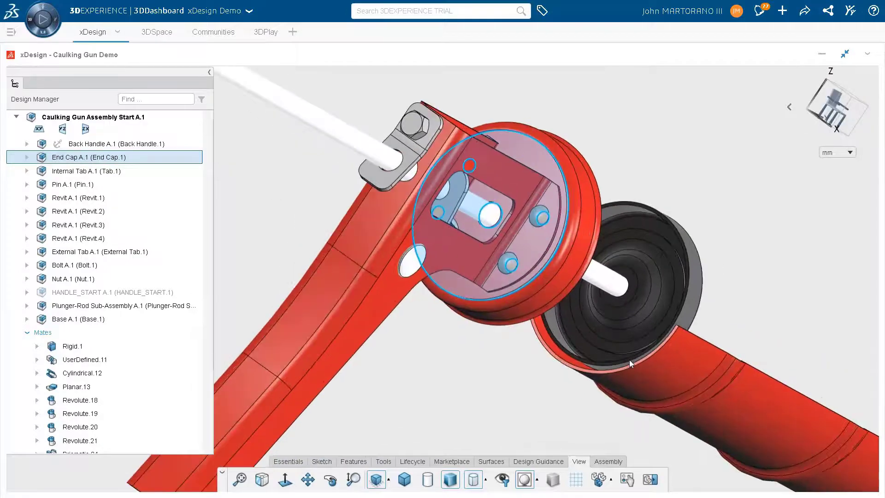
pyautogui.moveTo(605, 386); pyautogui.dragTo(580, 361, button='middle')
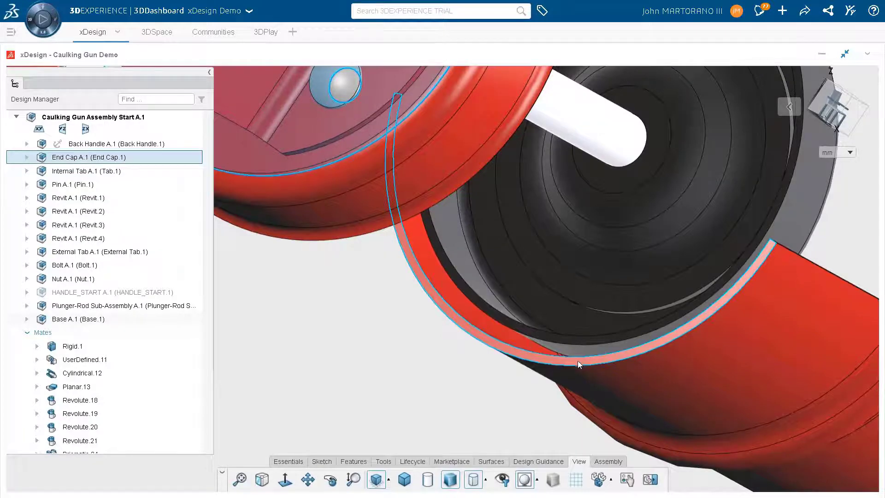
pyautogui.click(578, 361)
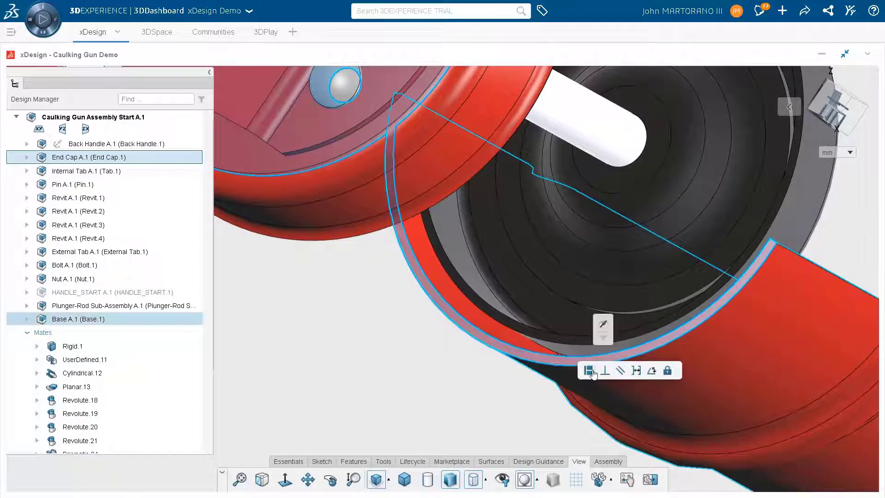
pyautogui.click(589, 370)
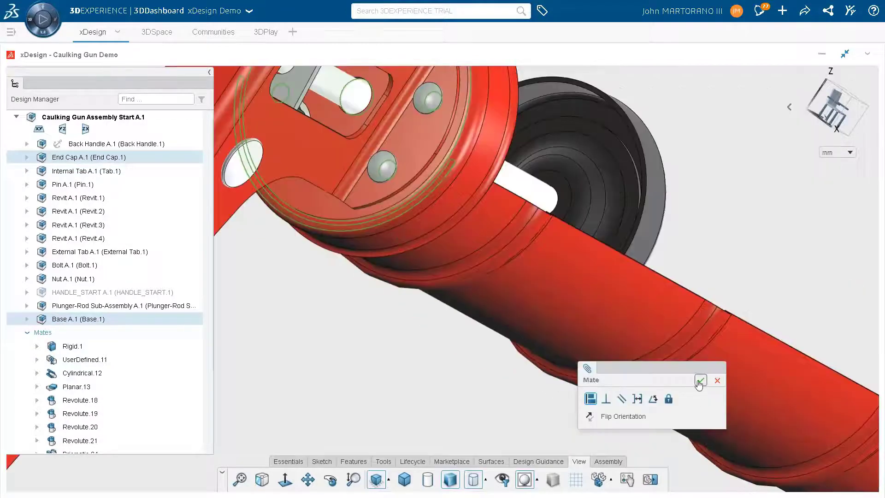
pyautogui.click(700, 381)
# Step: Add a coincident mate between the Base's YZ plane and the assembly's YZ plane
pyautogui.moveTo(758, 390); pyautogui.dragTo(529, 316, button='middle')
pyautogui.scroll(-5, 593, 386)
pyautogui.moveTo(516, 302); pyautogui.dragTo(425, 384)
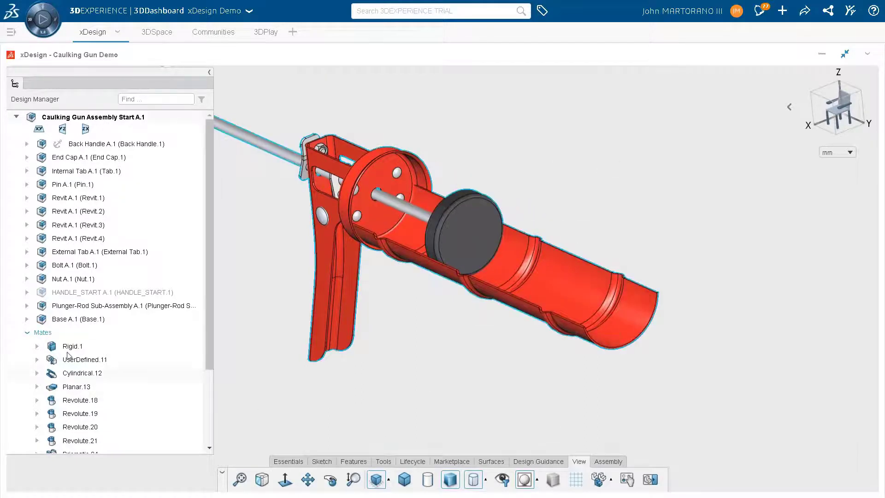
pyautogui.click(27, 319)
pyautogui.click(76, 332)
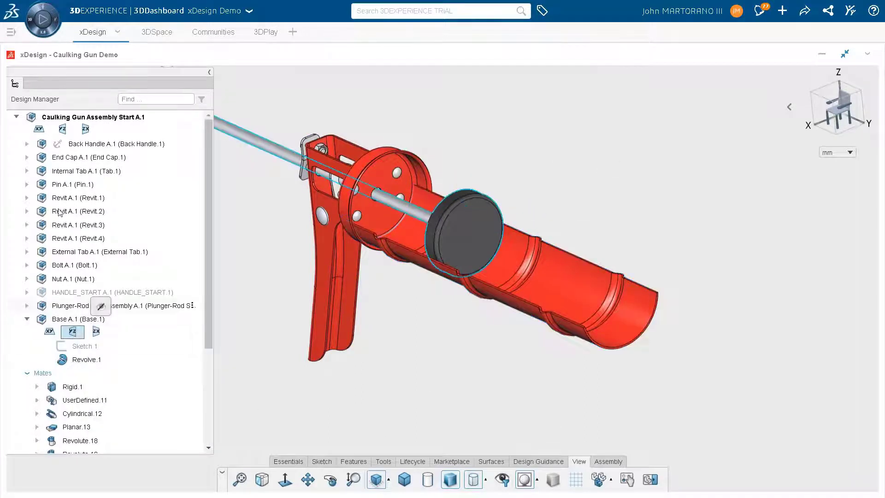
pyautogui.click(64, 129)
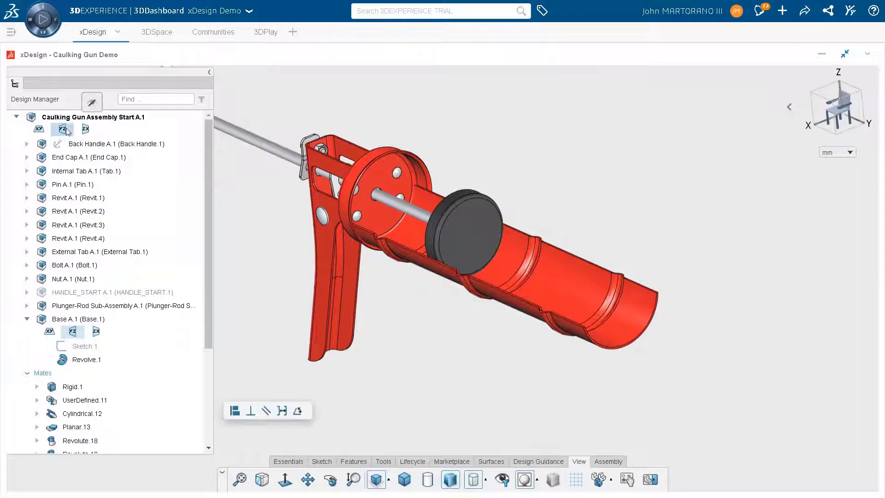
pyautogui.click(236, 411)
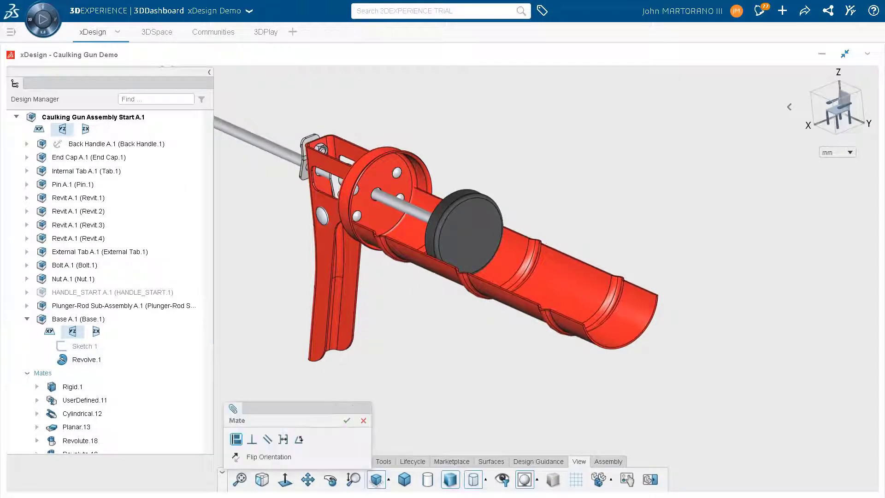
pyautogui.click(347, 420)
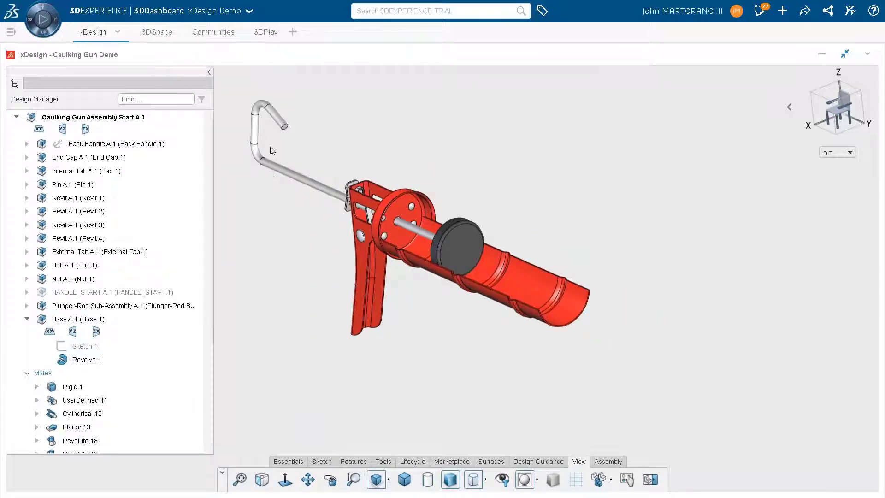
# Step: Switch to the Front Cap Start part, maximize its view and open Sketch.1 for editing
pyautogui.moveTo(399, 385); pyautogui.dragTo(435, 399, button='middle')
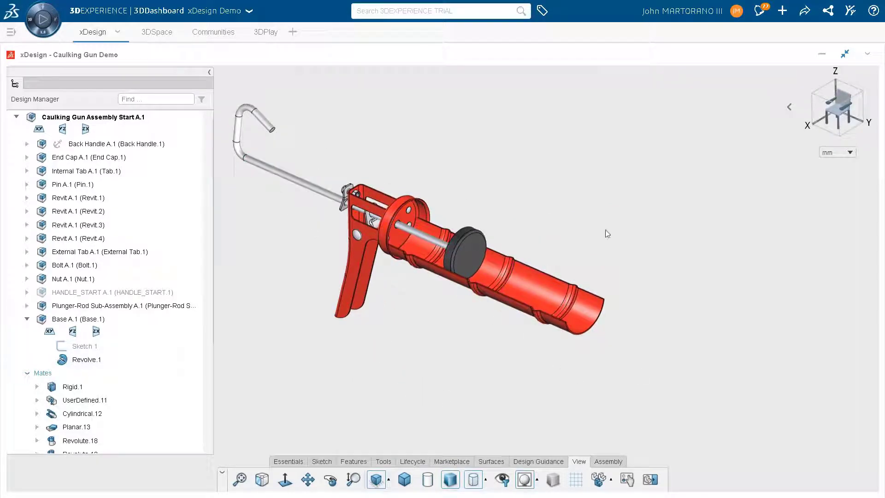
pyautogui.click(845, 54)
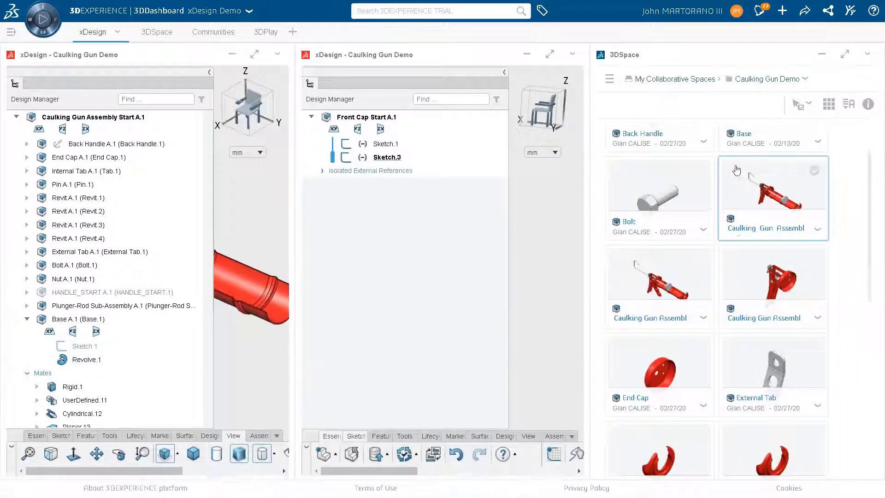
pyautogui.click(550, 54)
pyautogui.moveTo(295, 211)
pyautogui.mouseDown(button='middle')
pyautogui.moveTo(372, 219)
pyautogui.moveTo(379, 253)
pyautogui.moveTo(333, 205)
pyautogui.moveTo(314, 228)
pyautogui.mouseUp(button='middle')
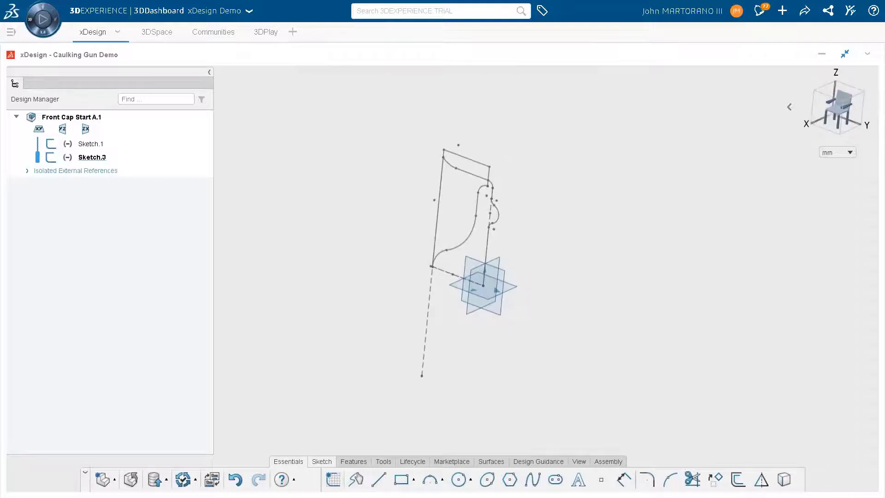
pyautogui.click(135, 147)
pyautogui.doubleClick(135, 147)
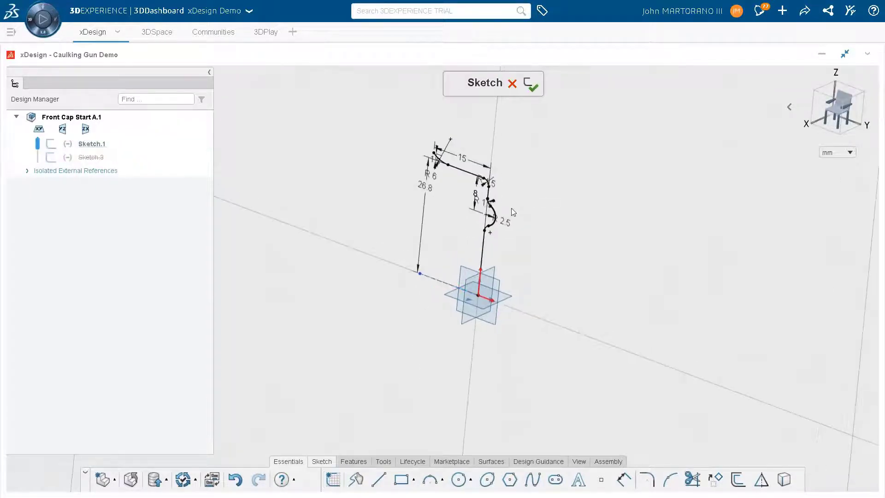
# Step: Start a surface extrude of about 11.13 mm from Sketch.1's upper line, and replace its profile with the whole Sketch.1
pyautogui.click(448, 160)
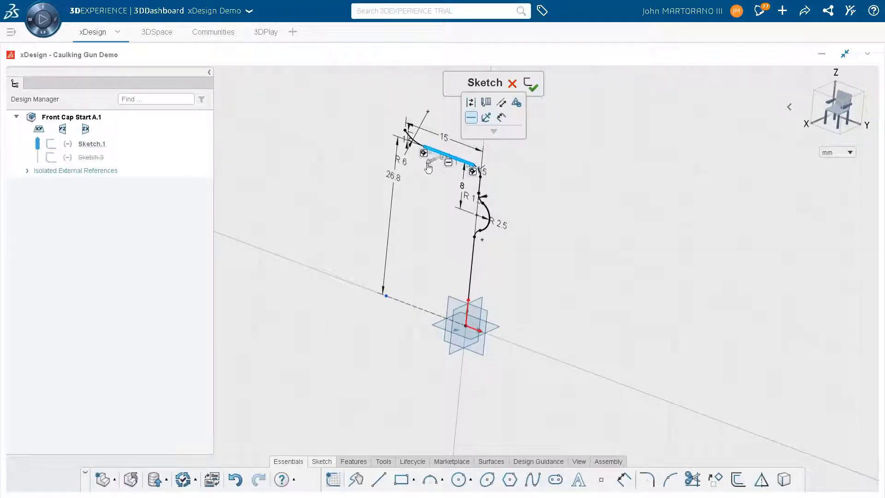
pyautogui.moveTo(428, 165); pyautogui.dragTo(392, 187)
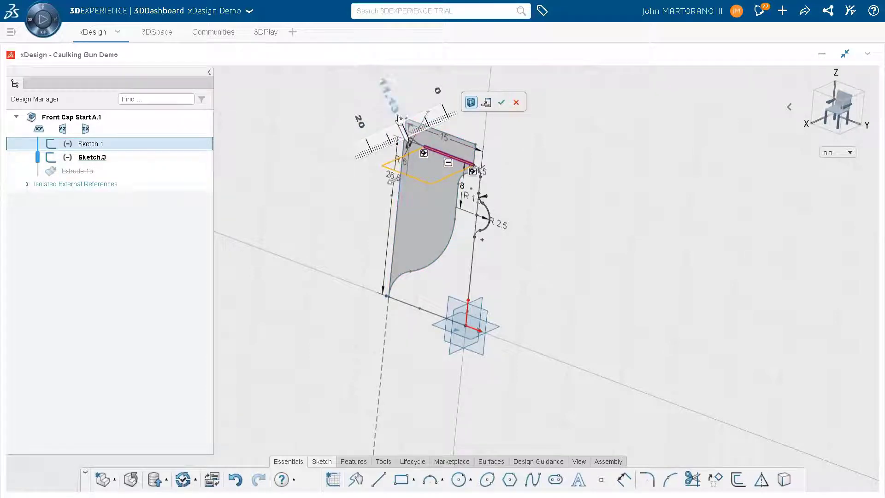
pyautogui.click(486, 102)
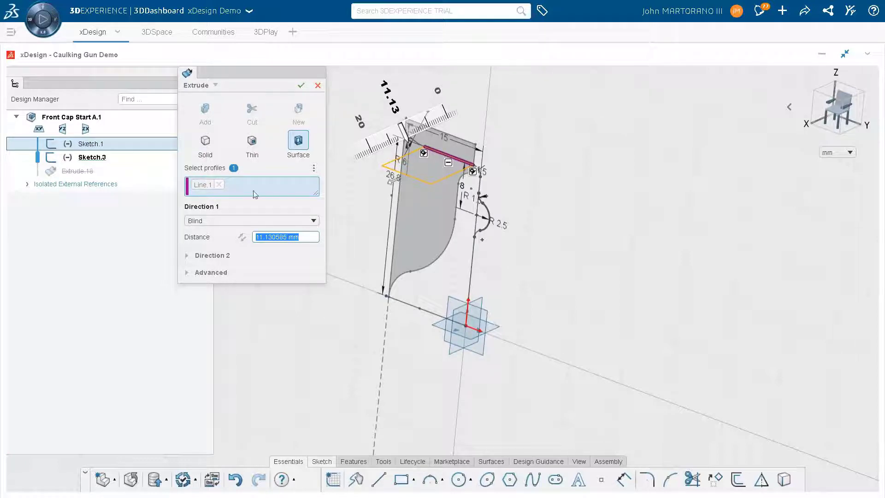
pyautogui.click(219, 184)
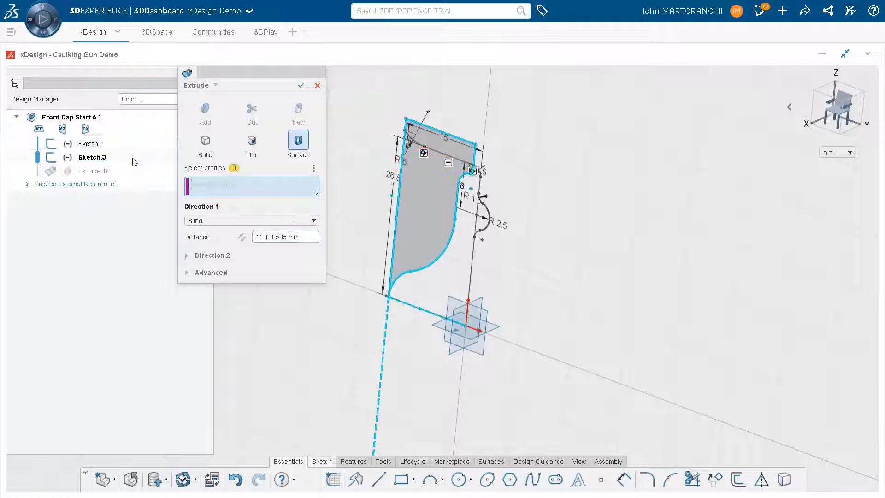
pyautogui.click(116, 148)
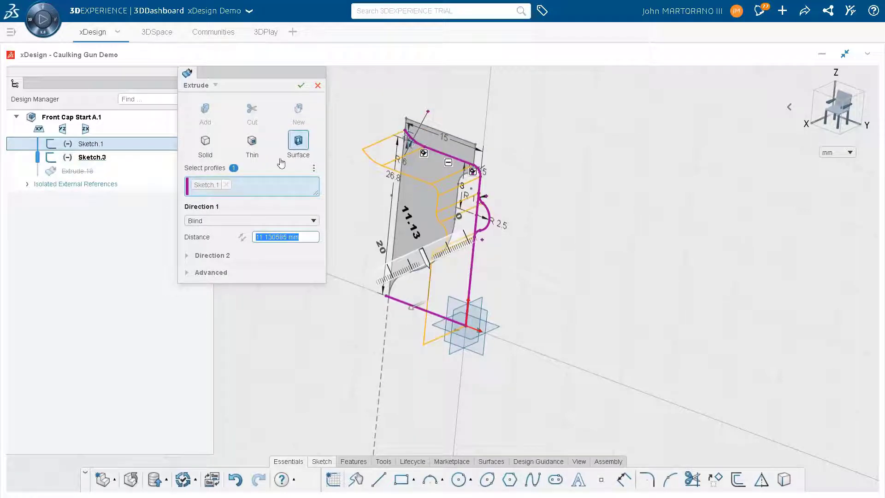
# Step: Change the feature to a thin full revolve of Sketch.1 about the dashed axis Line.2 with 1 mm thickness, and create it
pyautogui.click(261, 140)
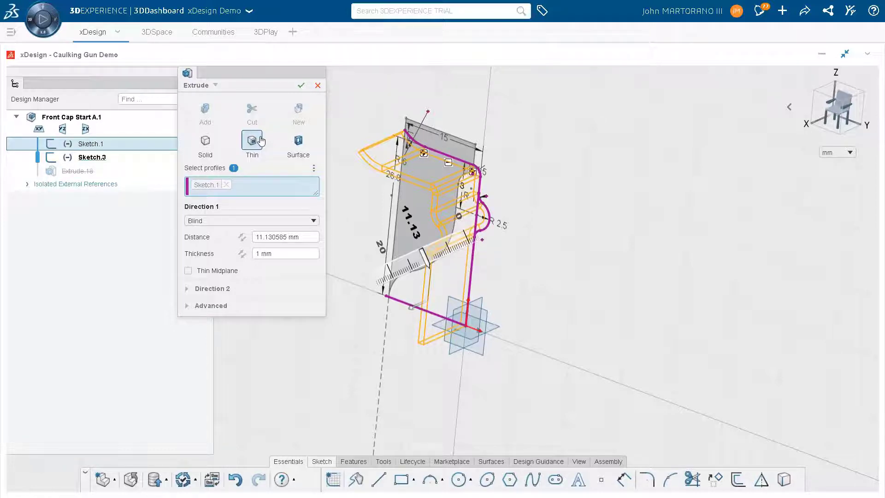
pyautogui.click(215, 85)
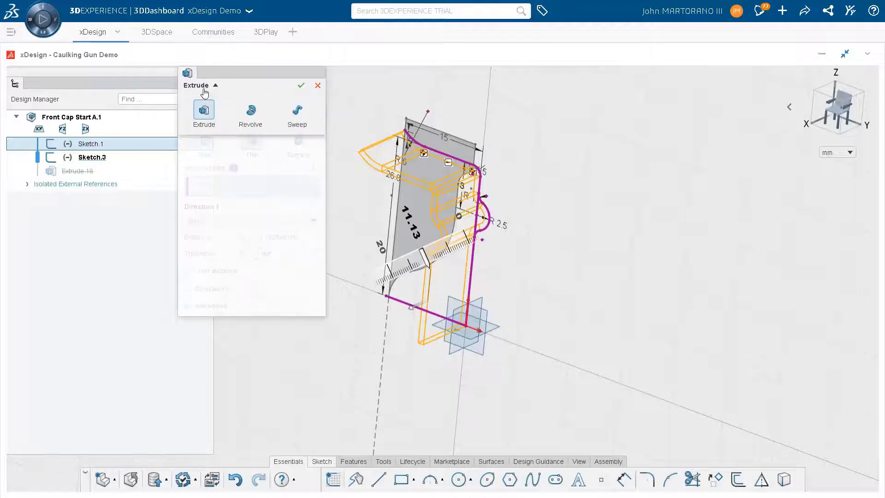
pyautogui.click(257, 114)
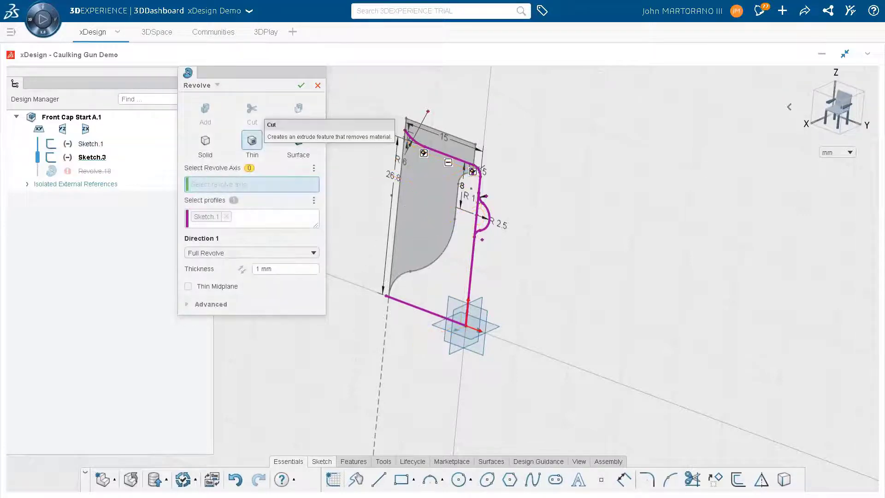
pyautogui.click(433, 313)
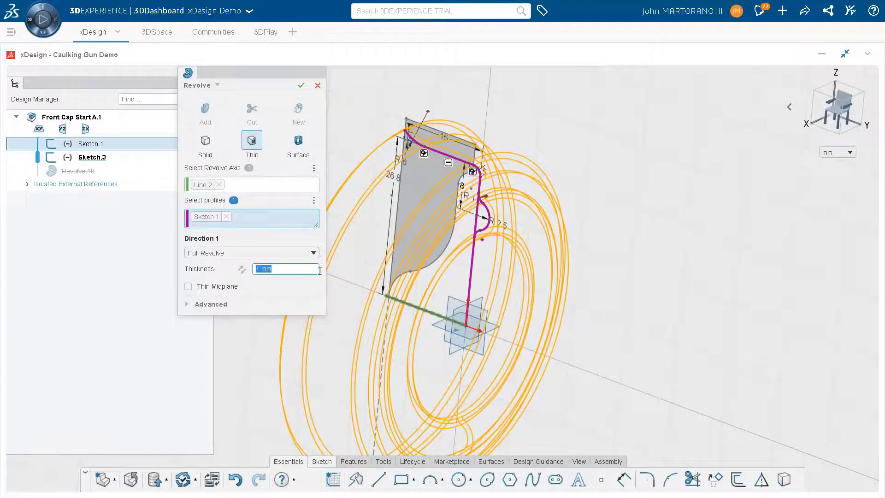
pyautogui.moveTo(388, 220); pyautogui.dragTo(421, 190, button='middle')
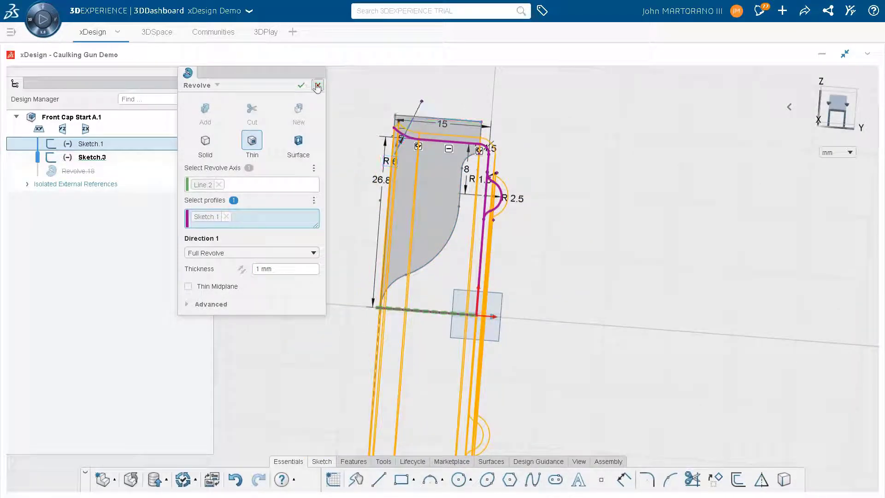
pyautogui.click(301, 85)
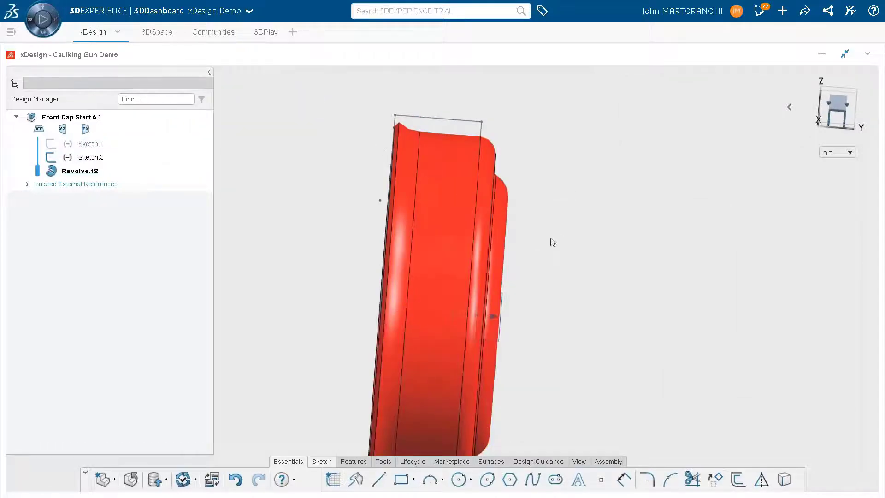
# Step: Cut the revolved cap with the closed profile of Sketch.3, using a solid extrude cut set to Through All Both
pyautogui.moveTo(553, 243); pyautogui.dragTo(447, 255, button='middle')
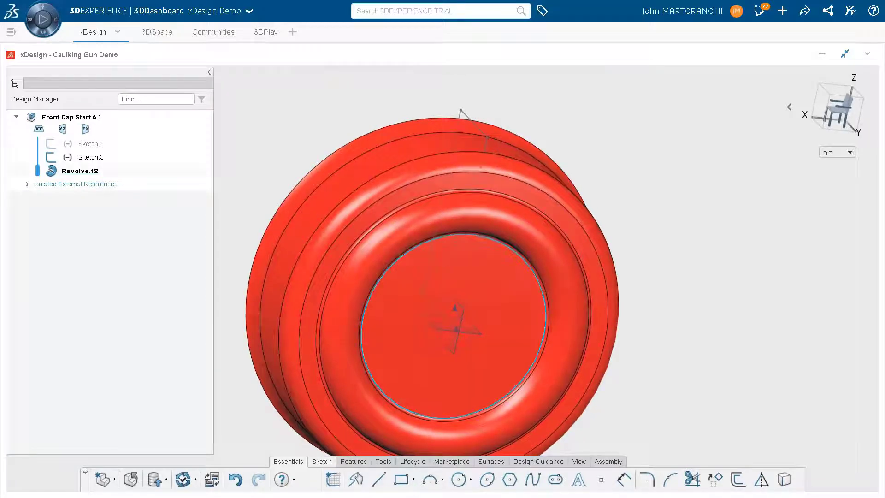
pyautogui.scroll(-3, 465, 308)
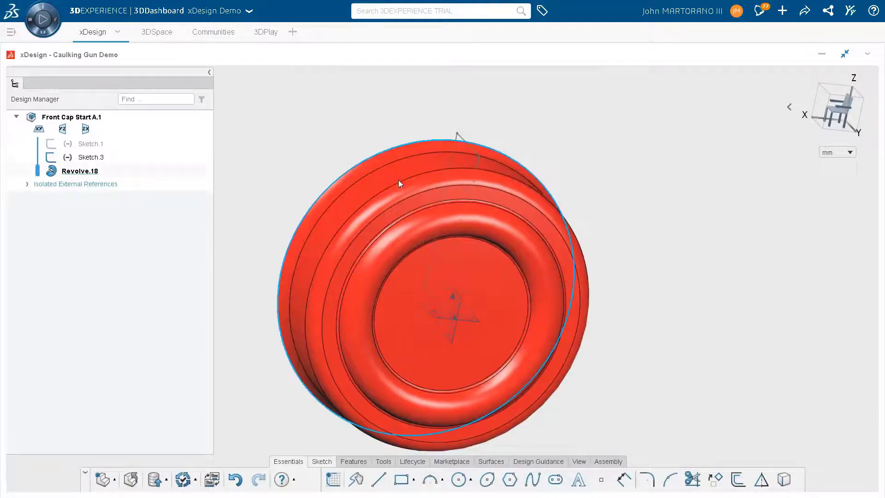
pyautogui.moveTo(432, 261); pyautogui.dragTo(342, 199, button='middle')
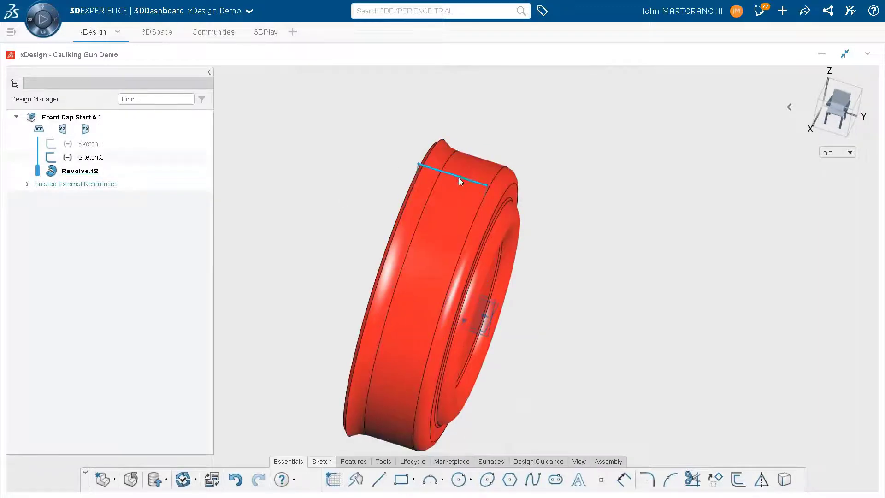
pyautogui.click(341, 128)
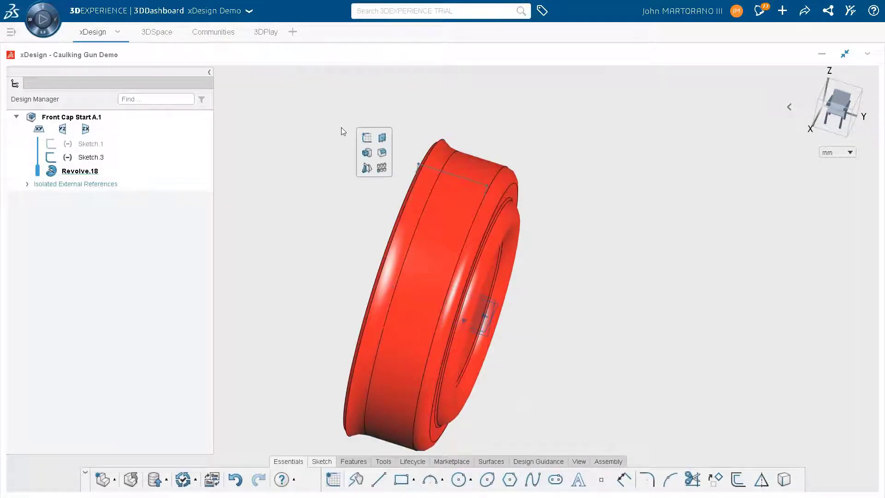
pyautogui.click(367, 153)
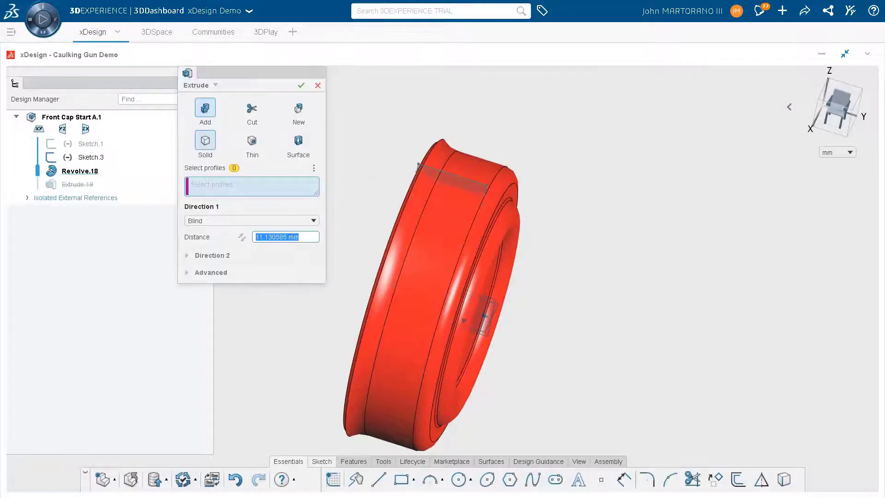
pyautogui.click(460, 183)
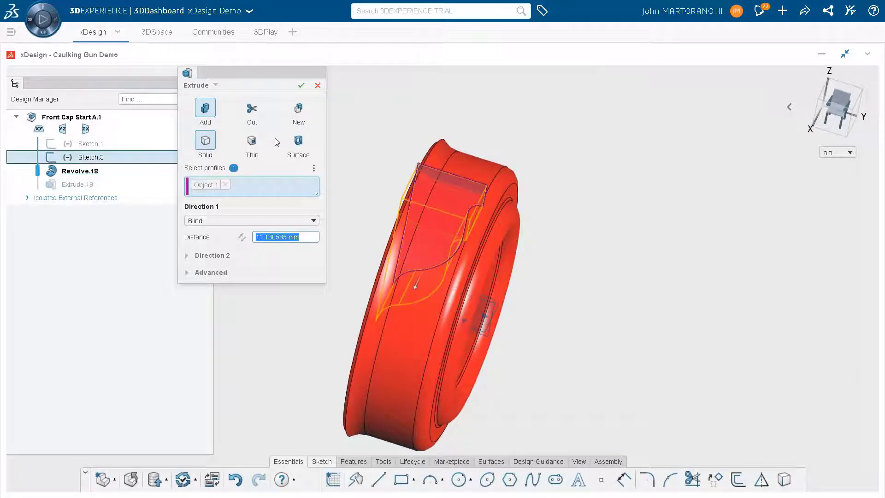
pyautogui.click(252, 107)
pyautogui.click(244, 220)
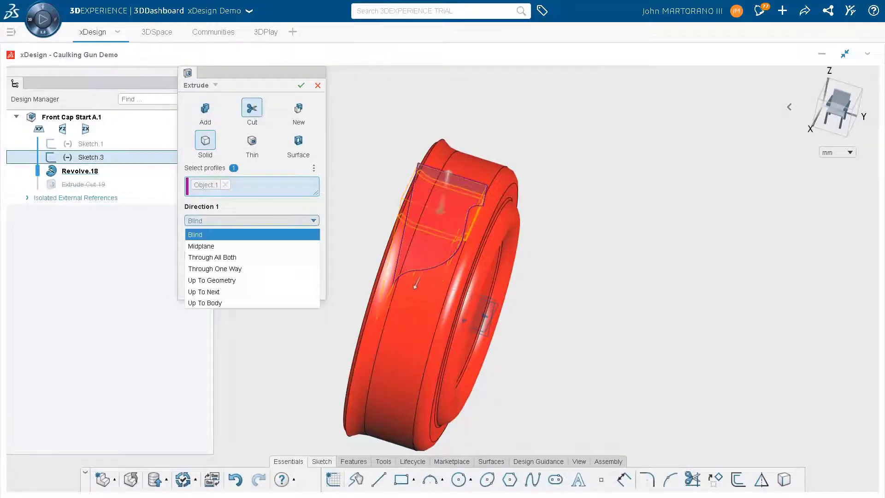
pyautogui.click(207, 246)
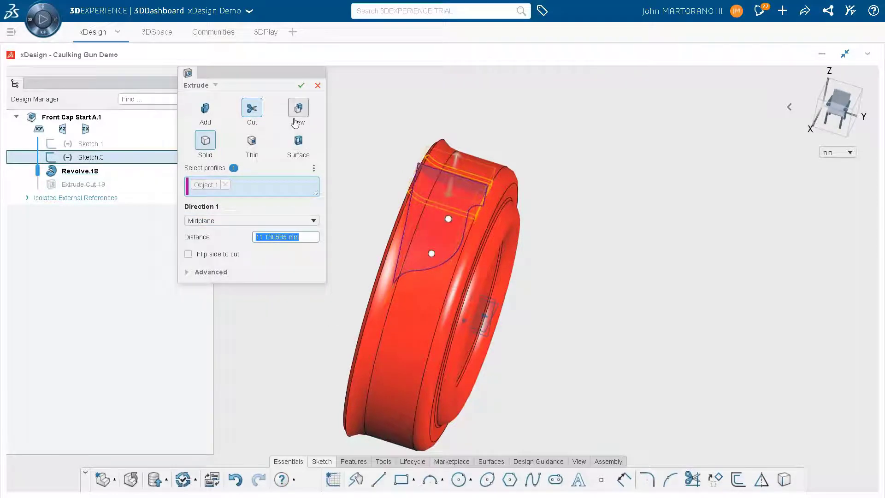
pyautogui.click(237, 220)
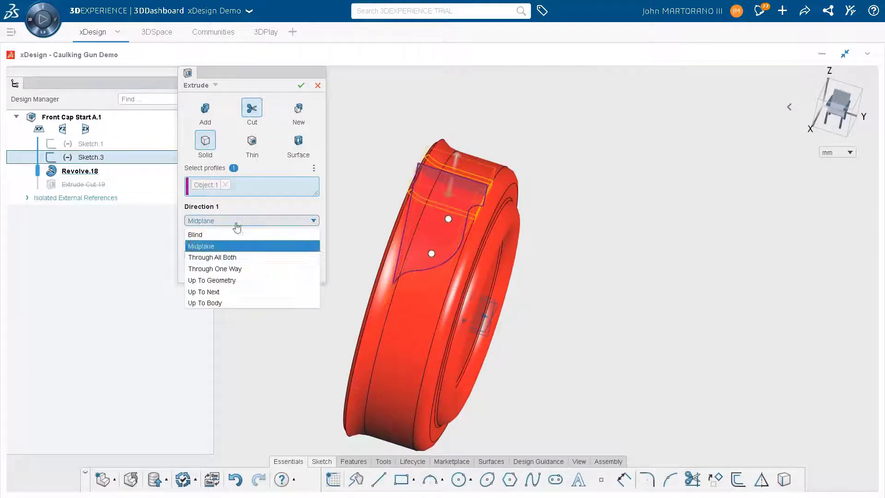
pyautogui.click(246, 257)
pyautogui.click(300, 87)
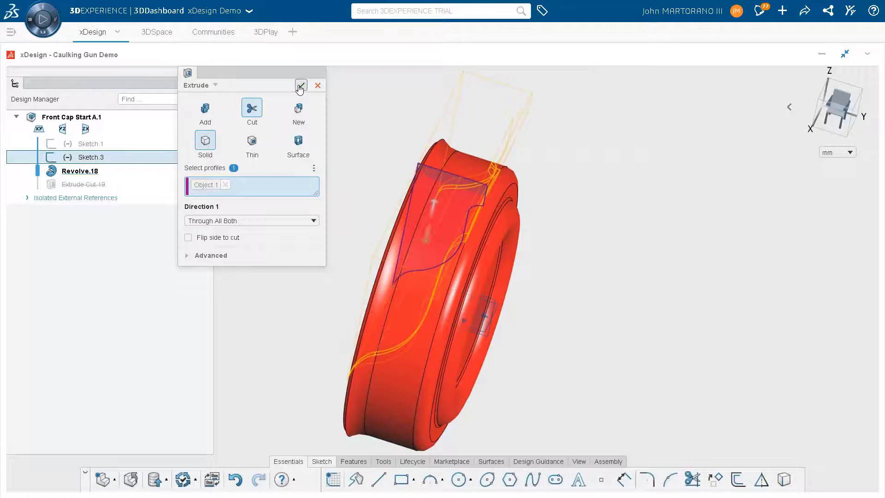
# Step: Start a sketch on the ZX plane at the cap's front and draw a circle about 18.8 mm in diameter centred on the origin
pyautogui.moveTo(306, 90); pyautogui.dragTo(486, 301, button='middle')
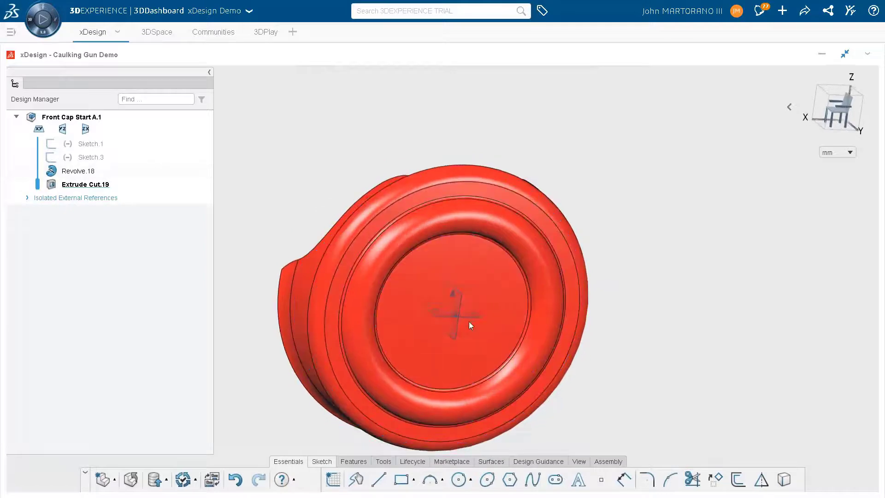
pyautogui.scroll(-2, 449, 280)
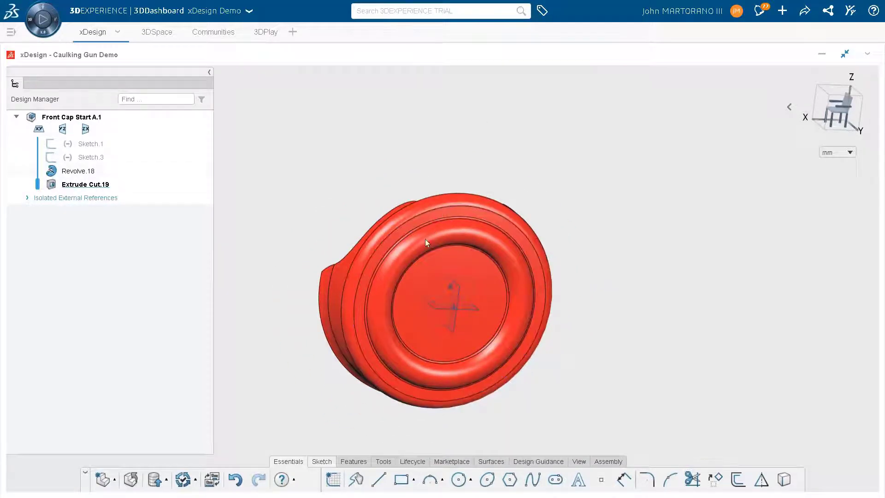
pyautogui.click(431, 286)
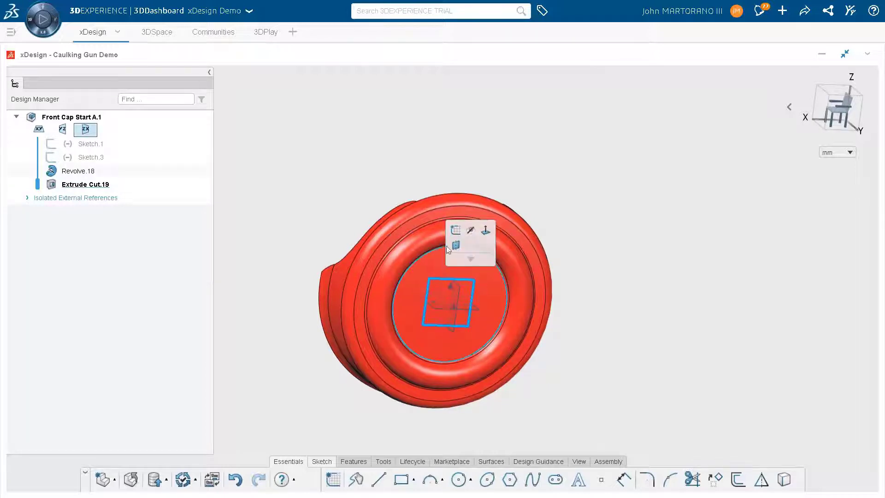
pyautogui.click(455, 231)
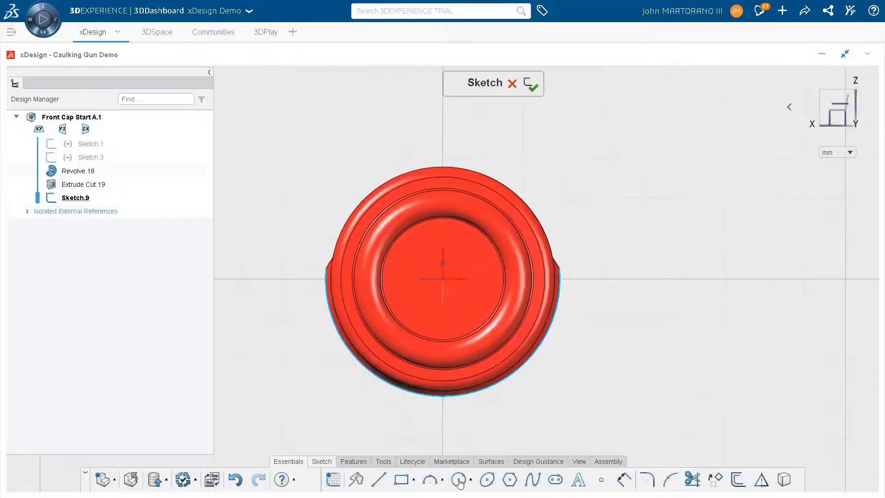
pyautogui.click(459, 480)
pyautogui.click(443, 279)
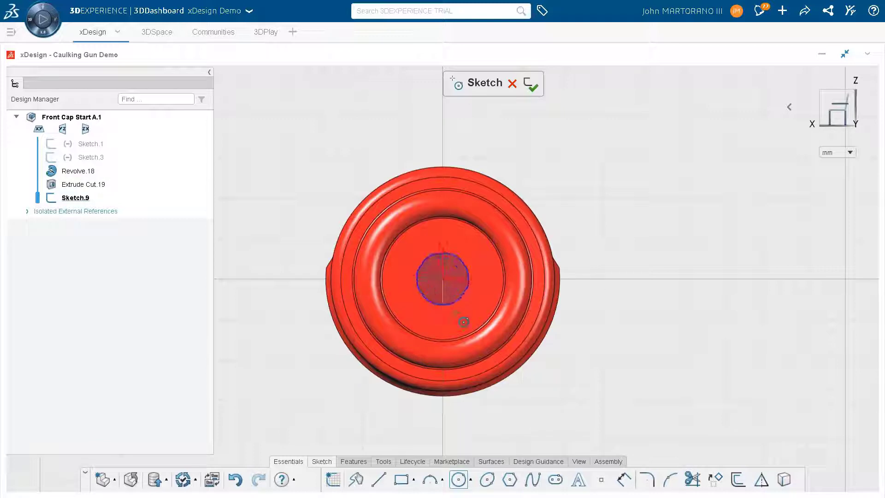
pyautogui.click(464, 311)
# Step: Draw three connected lines forming an open rectangle from one side of the circle up beyond the cap's rim and down to the opposite side
pyautogui.press('l')
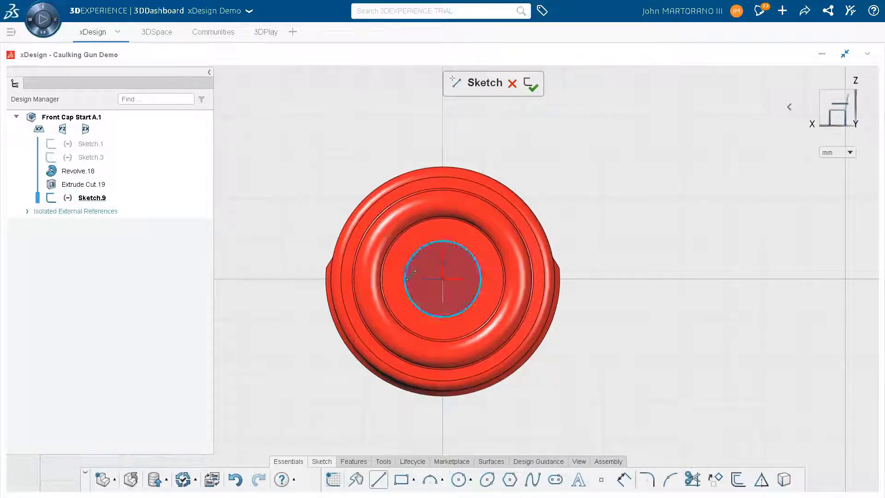
pyautogui.click(405, 276)
pyautogui.click(405, 127)
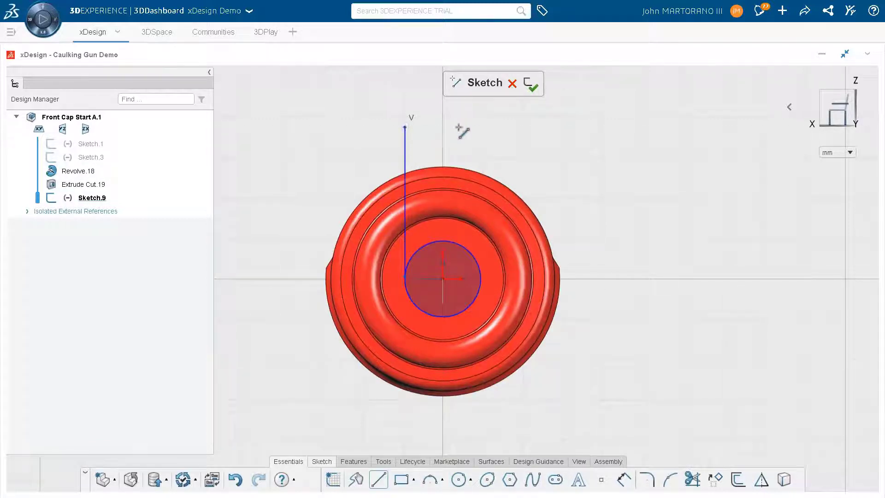
pyautogui.click(489, 127)
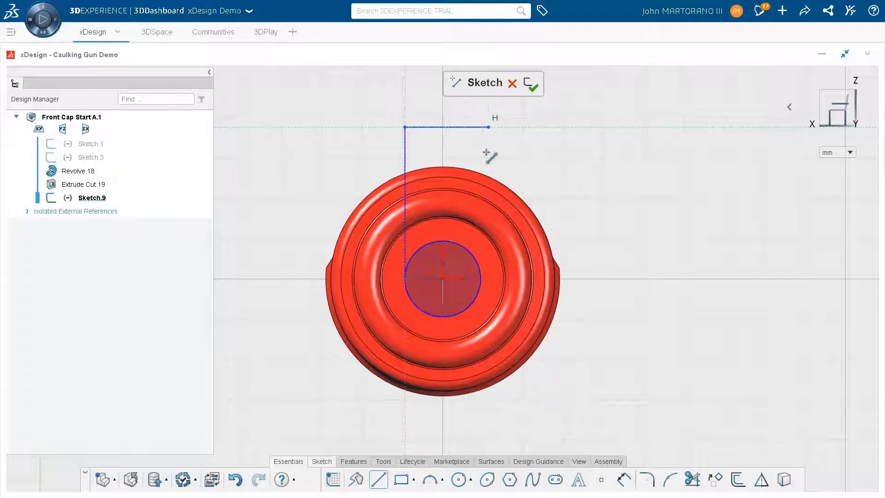
pyautogui.click(481, 283)
pyautogui.press('Escape')
# Step: Constrain the two side lines parallel to each other and tangent to the circle
pyautogui.moveTo(523, 141); pyautogui.dragTo(380, 168)
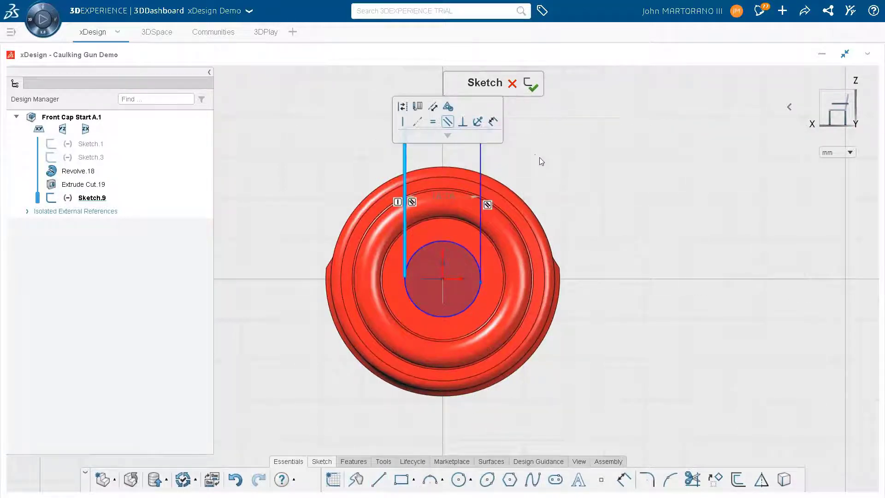
pyautogui.click(447, 121)
pyautogui.moveTo(565, 378); pyautogui.dragTo(456, 251)
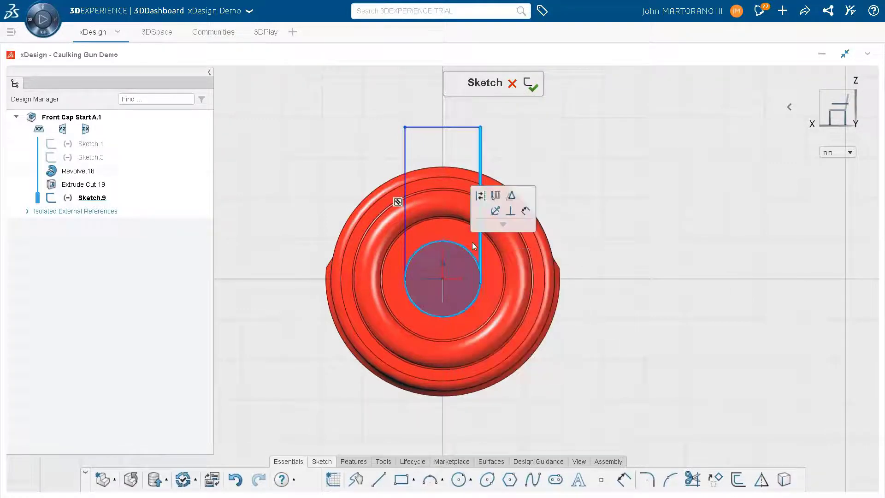
pyautogui.click(480, 214)
pyautogui.moveTo(450, 431)
pyautogui.mouseDown()
pyautogui.moveTo(399, 329)
pyautogui.moveTo(375, 248)
pyautogui.mouseUp()
pyautogui.press('Escape')
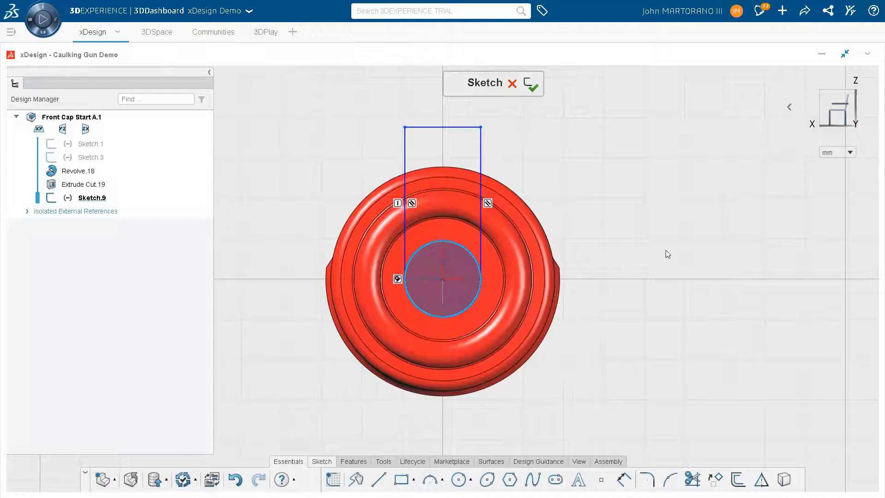
# Step: Dimension the circle's diameter at 23 mm
pyautogui.rightClick(667, 248)
pyautogui.click(705, 282)
pyautogui.click(477, 299)
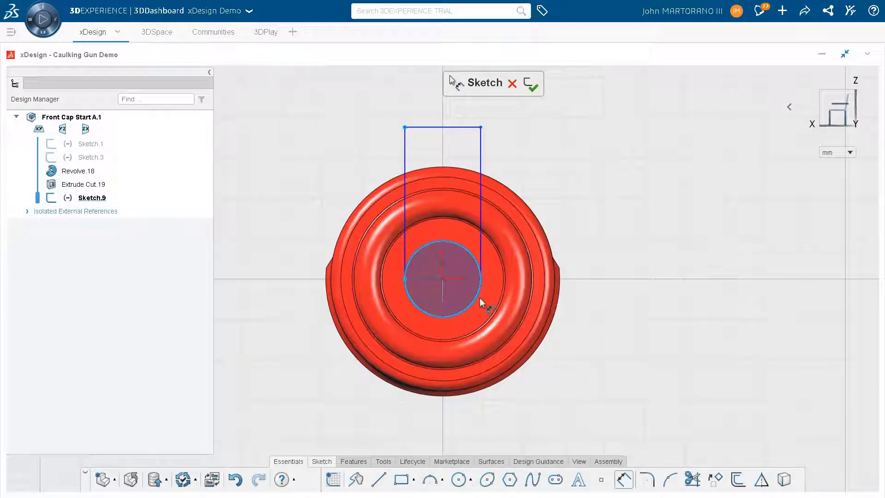
pyautogui.click(620, 302)
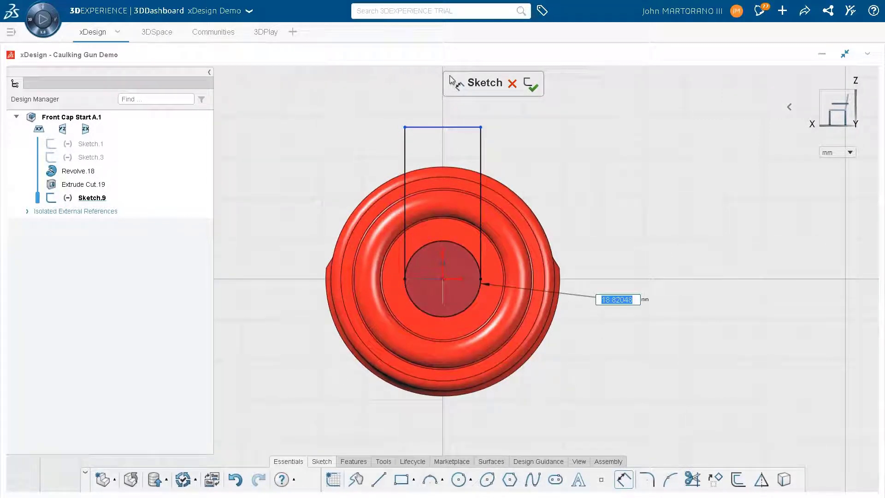
pyautogui.write('23')
pyautogui.press('Return')
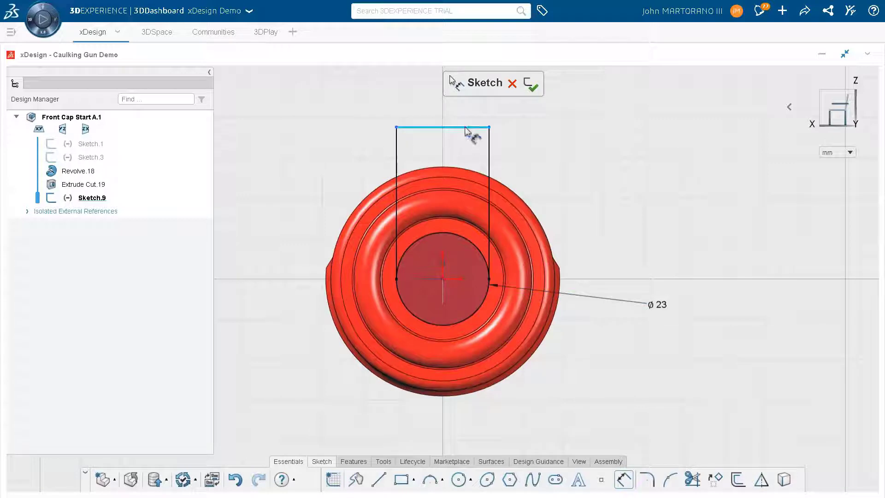
# Step: Dimension the distance from the origin to the upper horizontal line at 35 mm
pyautogui.click(443, 279)
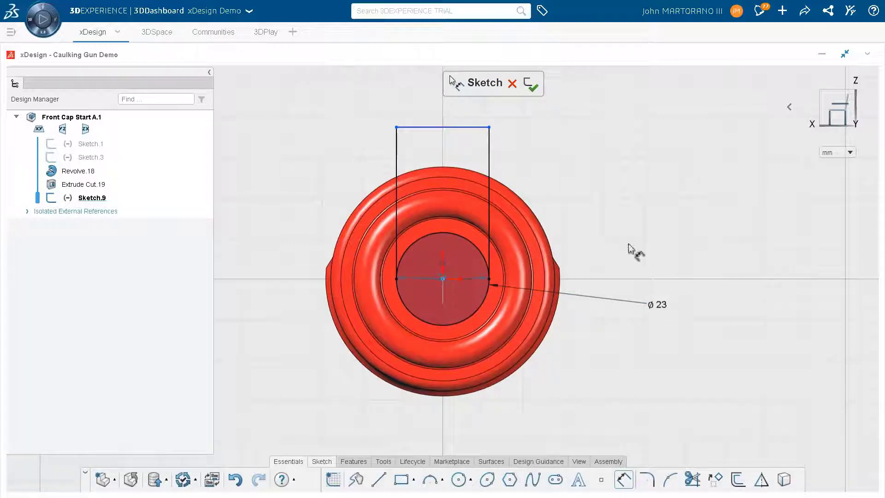
pyautogui.click(676, 216)
pyautogui.write('35')
pyautogui.press('Return')
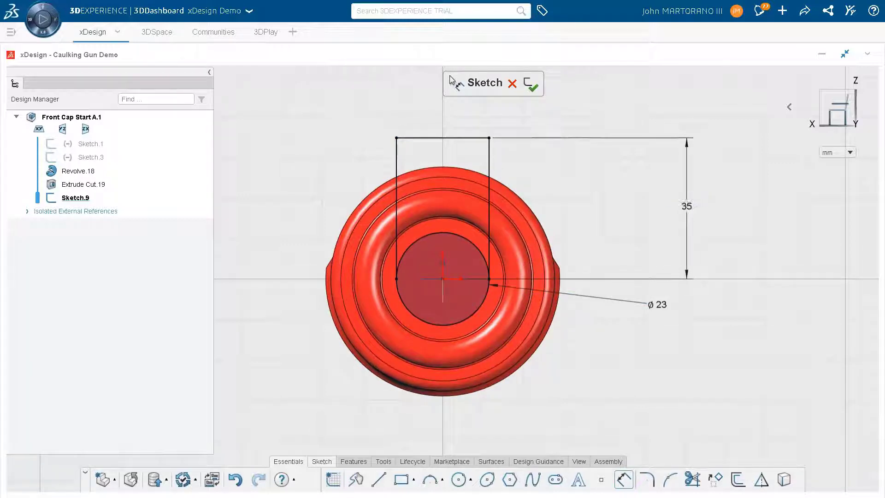
# Step: Trim away the circle's upper arc between the two side lines to form one closed slot profile
pyautogui.rightClick(625, 183)
pyautogui.click(636, 196)
pyautogui.click(439, 239)
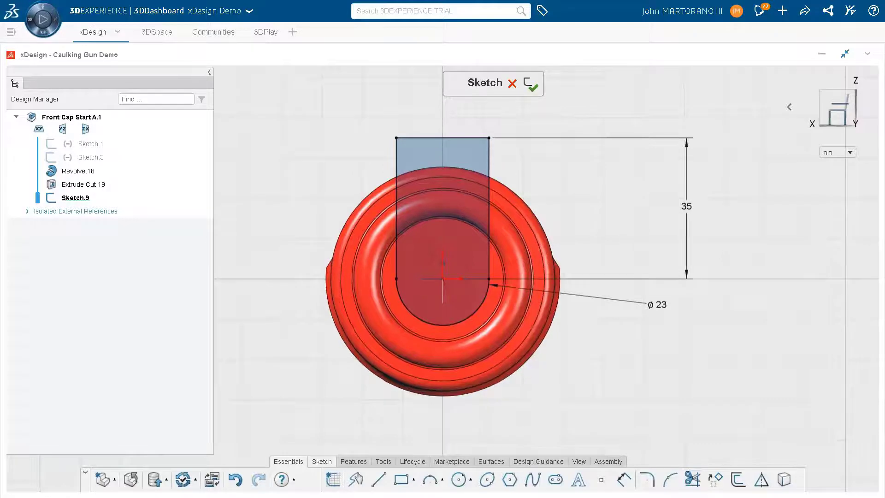
# Step: Cut the slot profile through the cap with a solid extrude cut set to Through All Both
pyautogui.moveTo(621, 205)
pyautogui.mouseDown(button='middle')
pyautogui.moveTo(573, 212)
pyautogui.moveTo(539, 231)
pyautogui.moveTo(564, 255)
pyautogui.moveTo(533, 232)
pyautogui.mouseUp(button='middle')
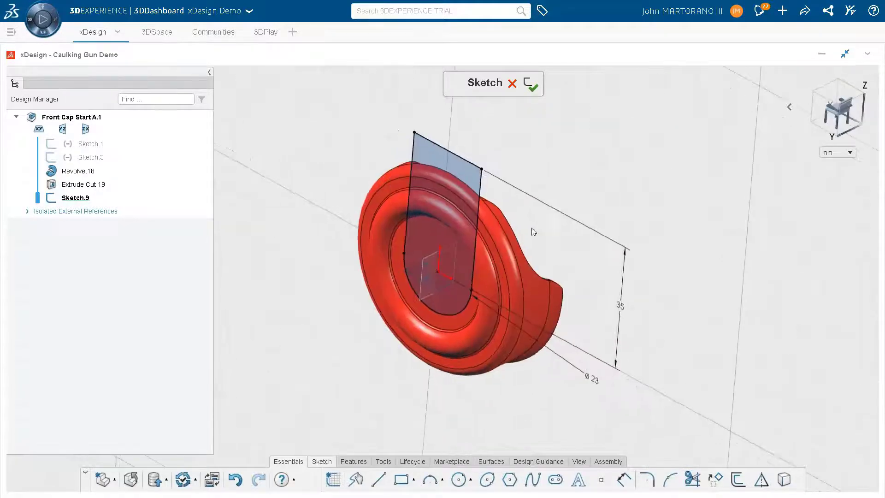
pyautogui.click(461, 173)
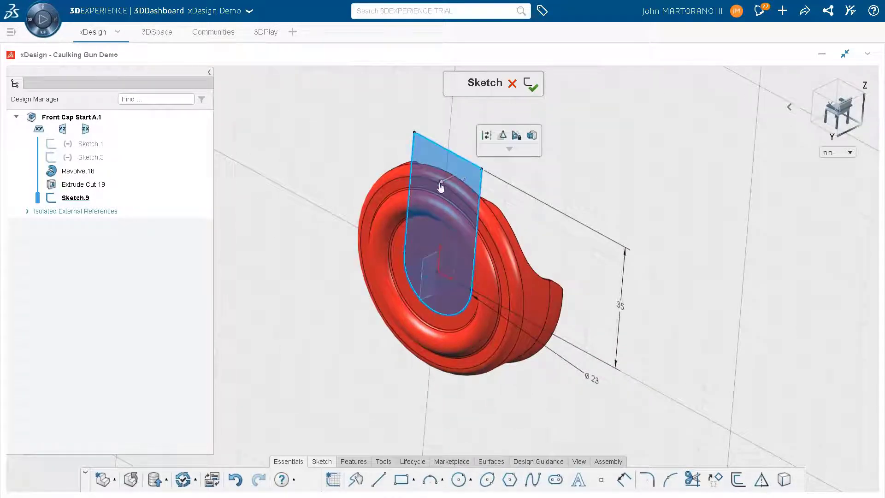
pyautogui.moveTo(441, 186); pyautogui.dragTo(532, 138)
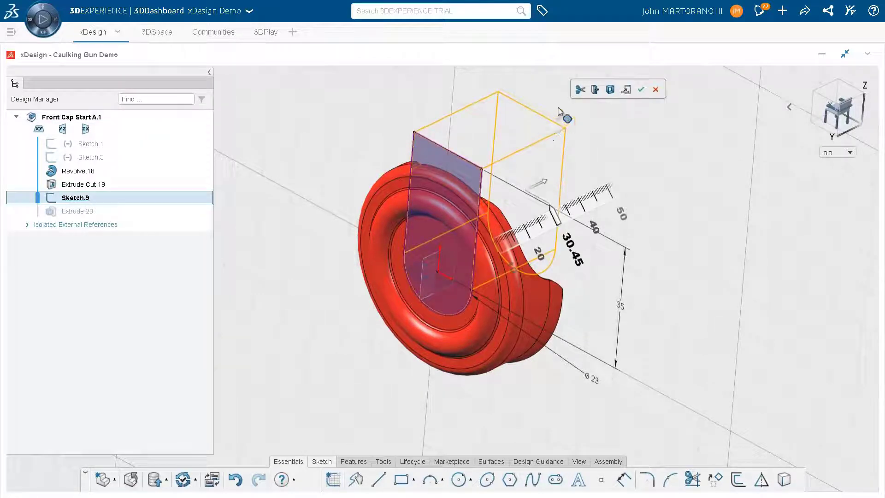
pyautogui.click(626, 90)
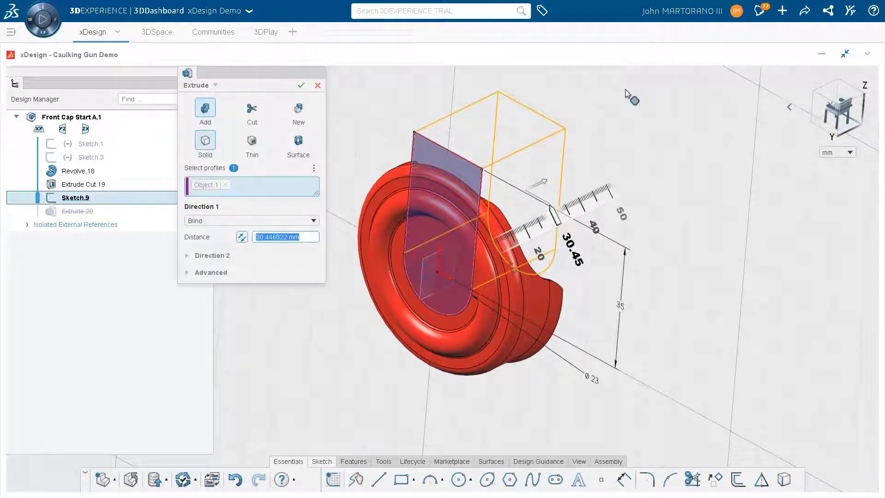
pyautogui.click(222, 222)
pyautogui.click(227, 260)
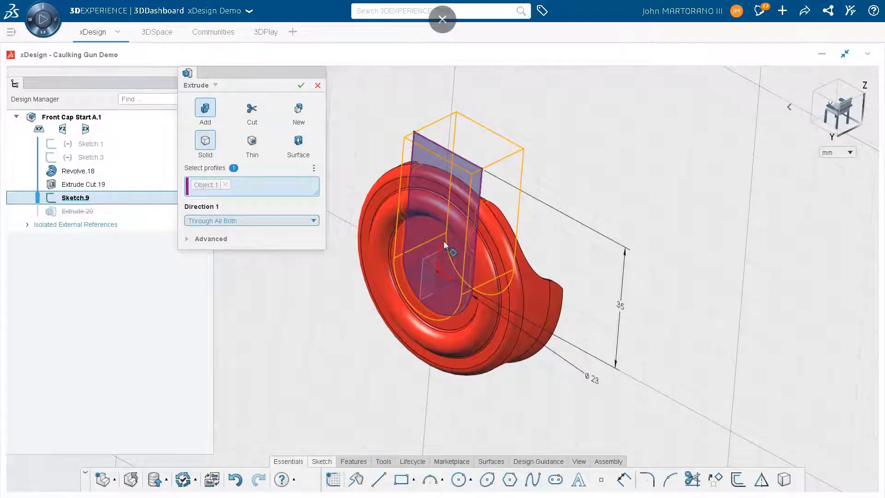
pyautogui.click(256, 108)
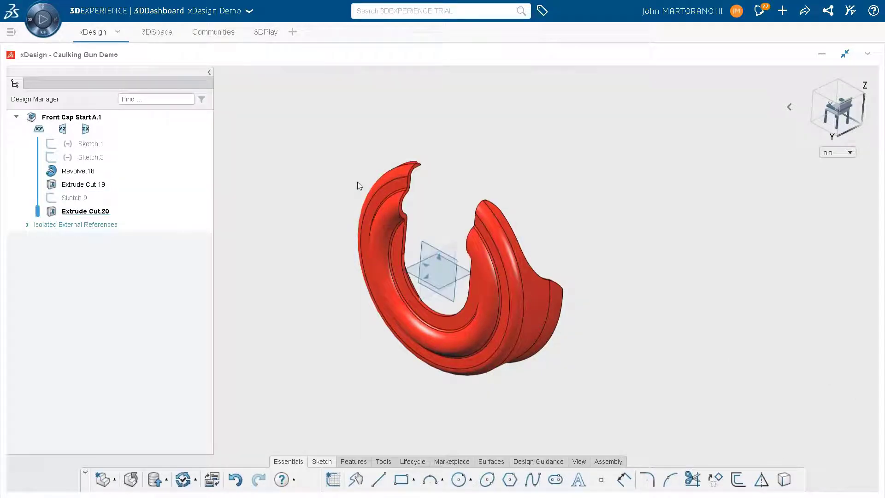
# Step: Save the Front Cap part and restore its maximized window to show it beside the assembly and 3DSpace
pyautogui.moveTo(451, 243); pyautogui.dragTo(301, 264, button='right')
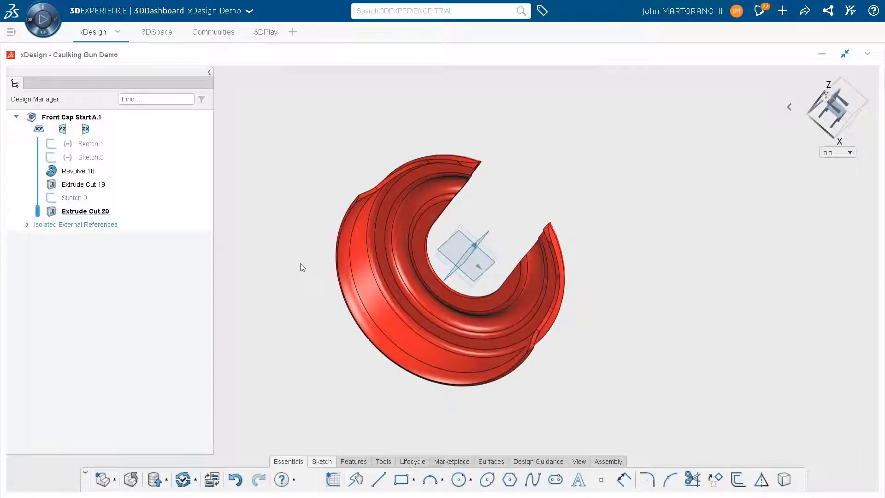
pyautogui.hotkey('ctrl', 's')
pyautogui.click(845, 55)
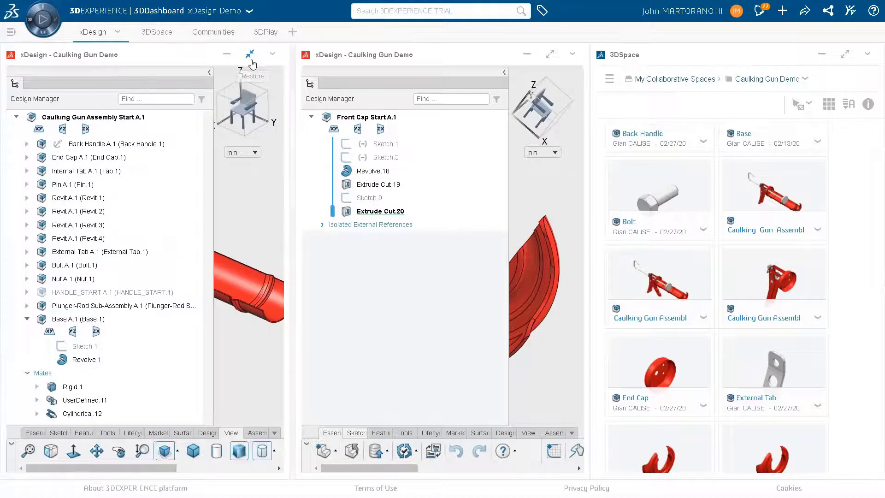
# Step: In the maximized assembly window, search the platform for "front cap" and insert the Front Cap Start part into the caulking gun assembly
pyautogui.click(252, 55)
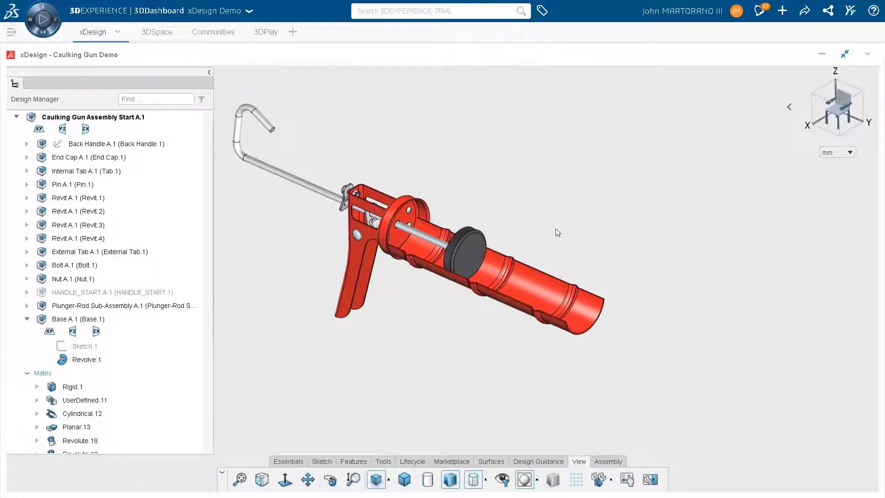
pyautogui.click(417, 11)
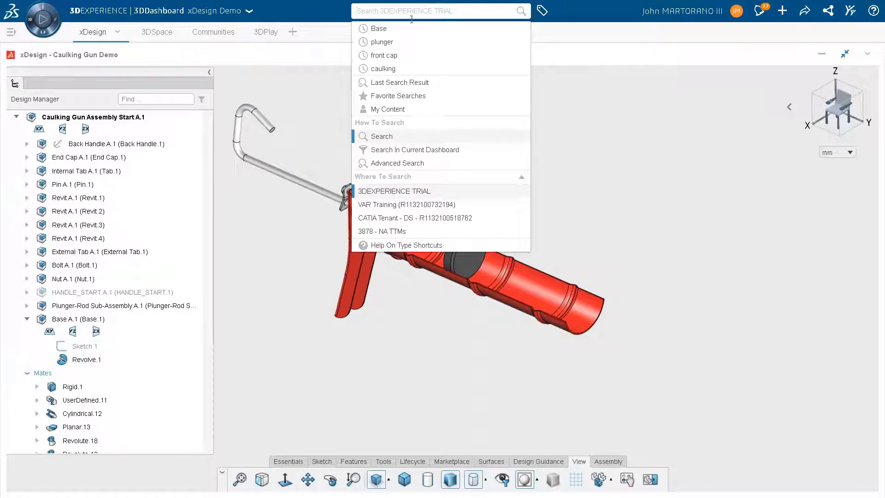
pyautogui.click(398, 55)
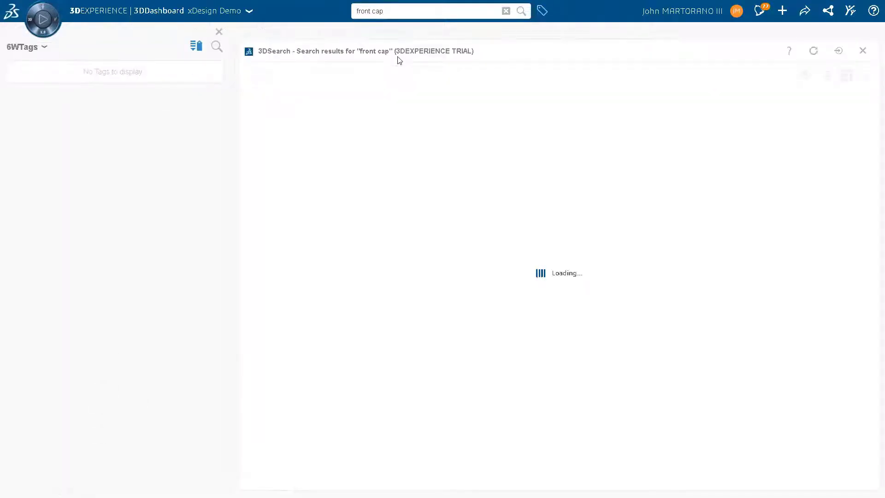
pyautogui.moveTo(328, 119); pyautogui.dragTo(442, 209)
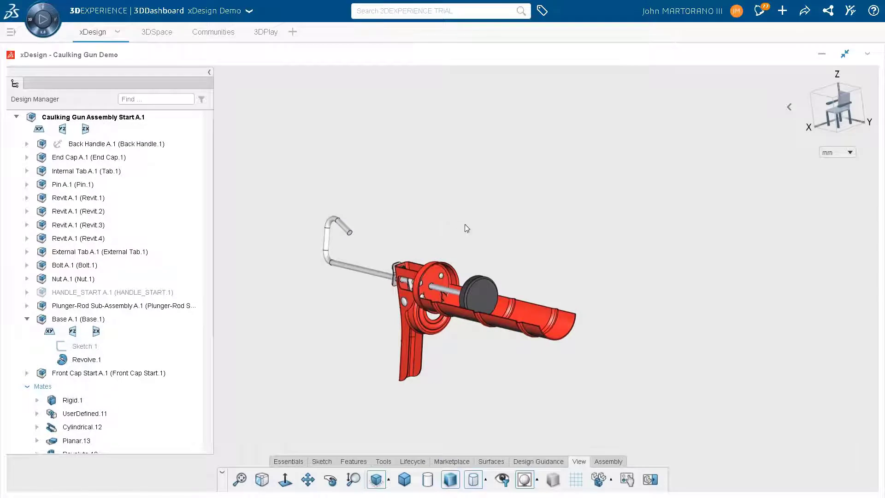
# Step: Orient the assembly to a side view and move the Front Cap from beside the handle to the base's open front end
pyautogui.press('space')
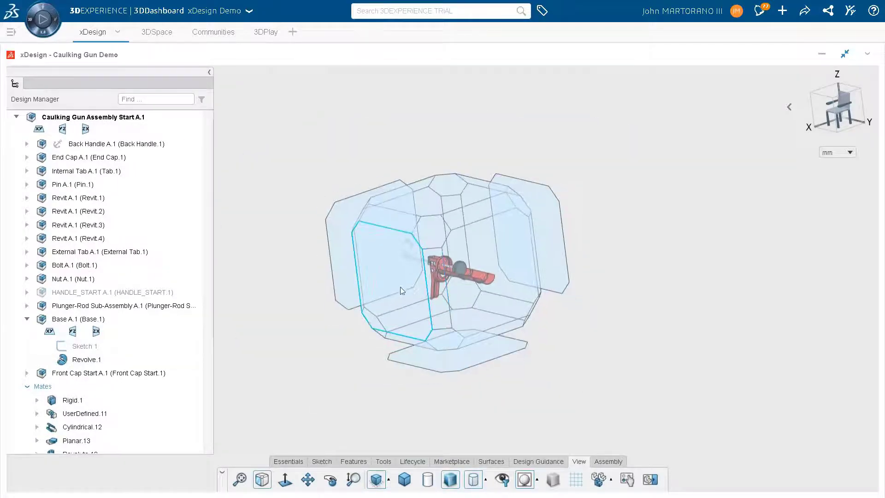
pyautogui.click(393, 279)
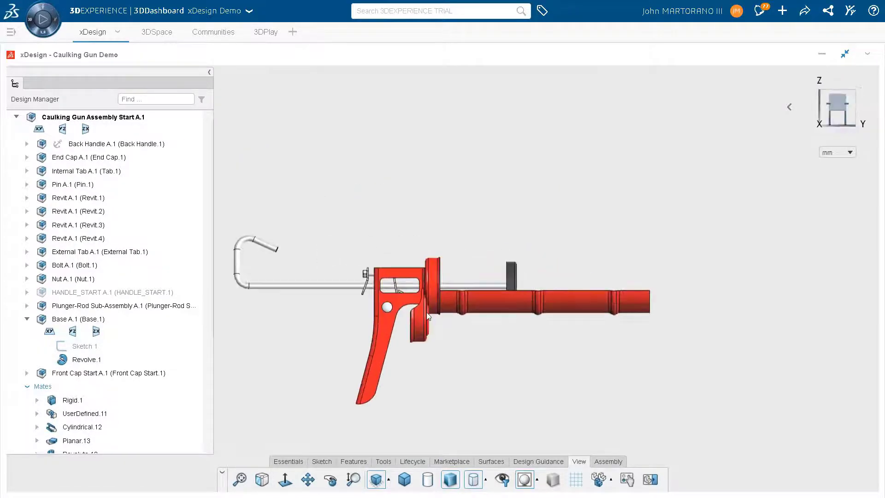
pyautogui.moveTo(418, 324); pyautogui.dragTo(693, 302)
pyautogui.moveTo(638, 375); pyautogui.dragTo(687, 408, button='middle')
pyautogui.scroll(3, 665, 259)
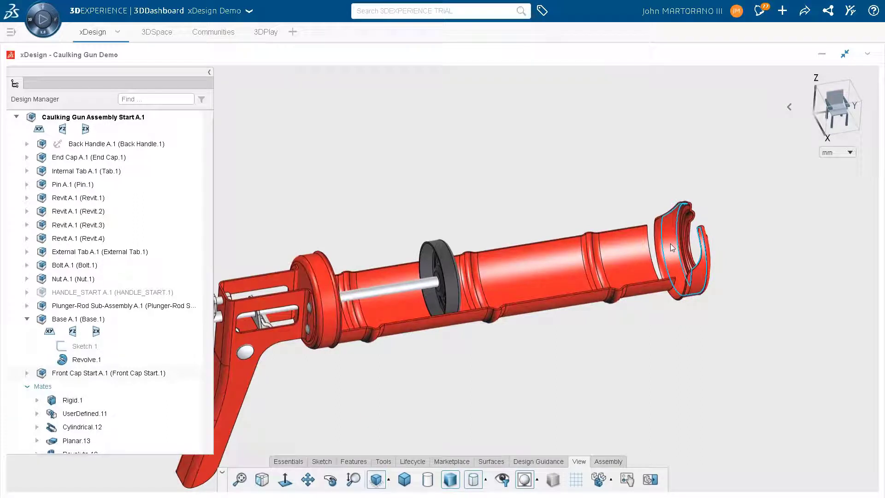
# Step: Add a concentric mate between the Front Cap's outer round face and the cylindrical face at the base's front end
pyautogui.click(670, 243)
pyautogui.moveTo(650, 367); pyautogui.dragTo(660, 329, button='middle')
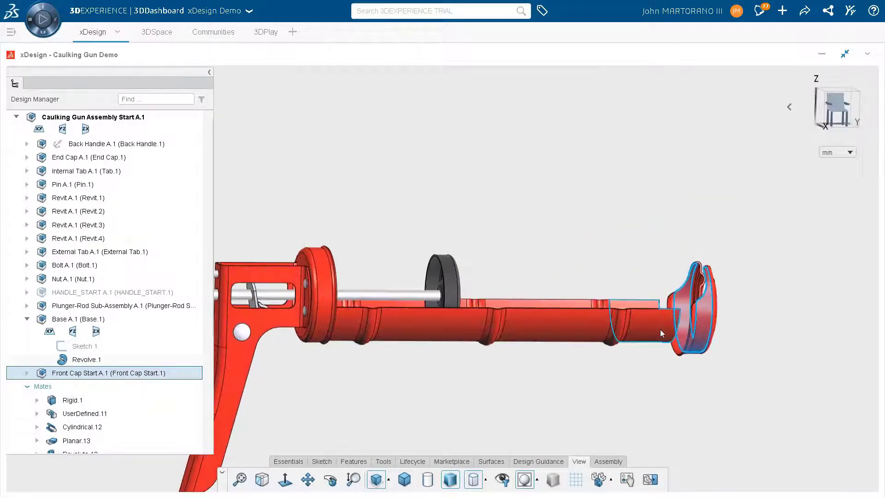
pyautogui.click(661, 329)
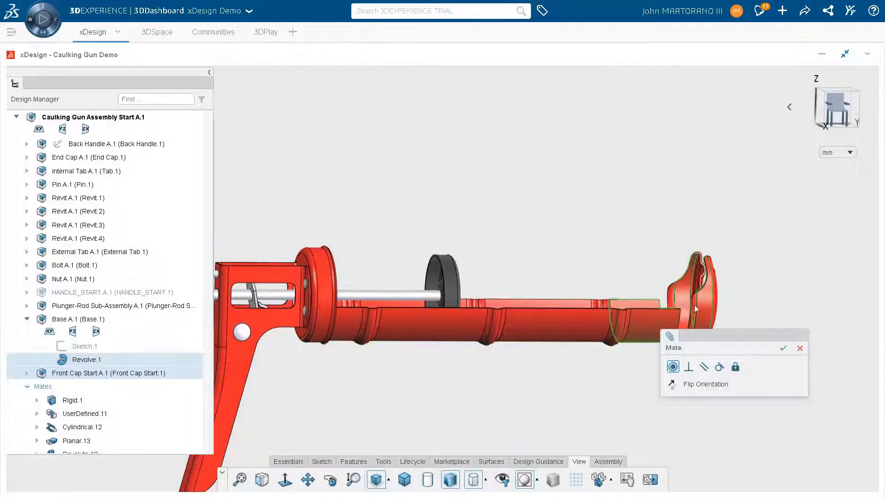
pyautogui.click(783, 347)
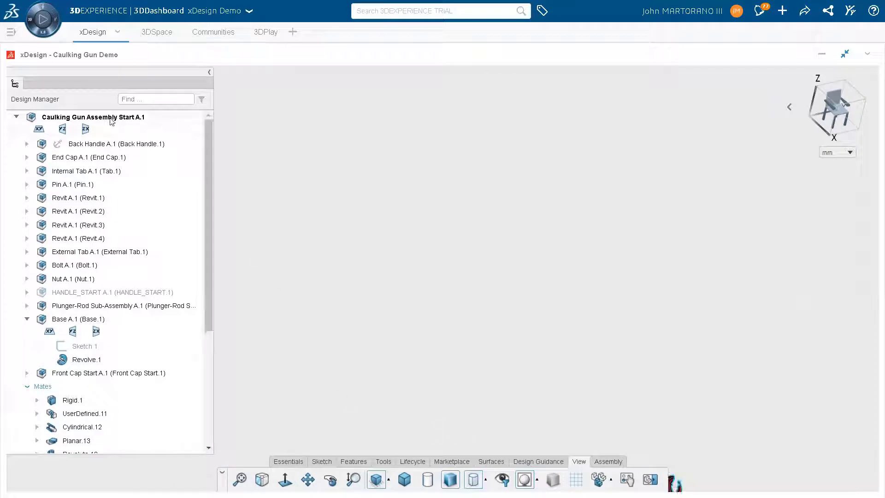
# Step: Add a coincident mate between the Front Cap's flat ring face and the base's front end face
pyautogui.press('space')
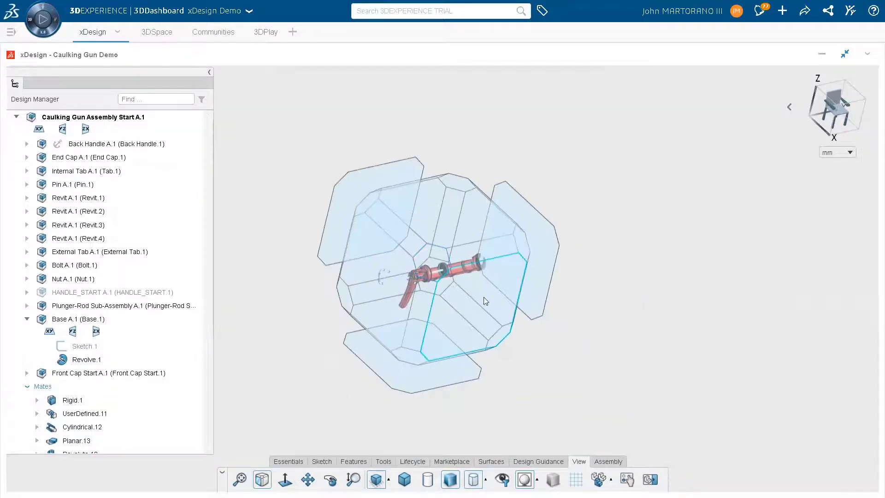
pyautogui.click(483, 296)
pyautogui.scroll(-5, 509, 302)
pyautogui.moveTo(568, 246); pyautogui.dragTo(372, 334, button='middle')
pyautogui.scroll(-4, 544, 237)
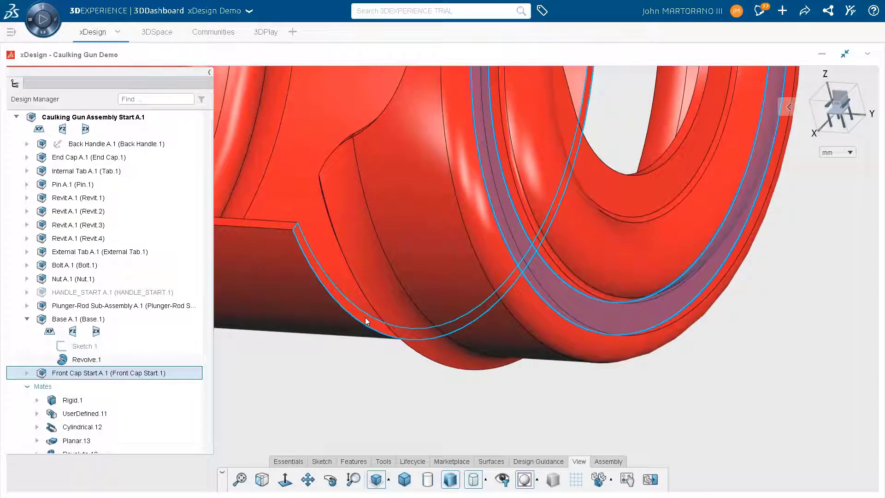
pyautogui.click(367, 321)
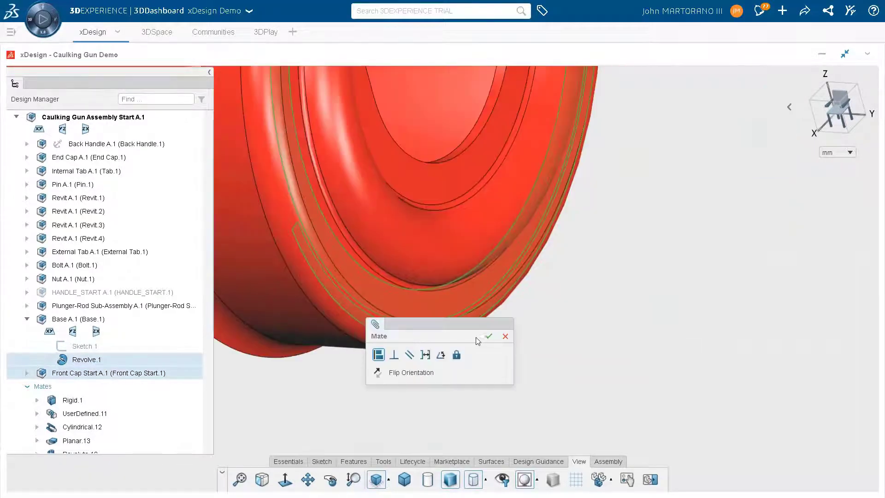
pyautogui.click(488, 336)
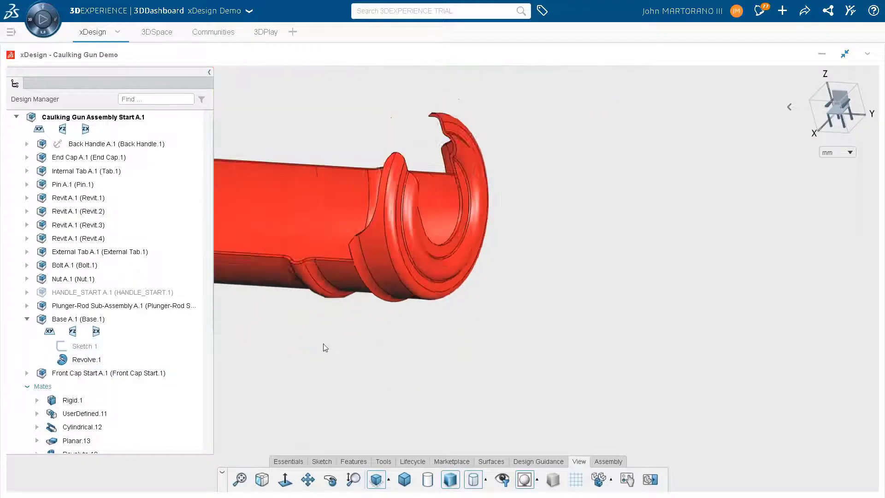
# Step: Add a parallel mate between the flat face of the Front Cap's slot cut and the assembly's YZ plane
pyautogui.scroll(-5, 289, 296)
pyautogui.moveTo(289, 297); pyautogui.dragTo(332, 295, button='middle')
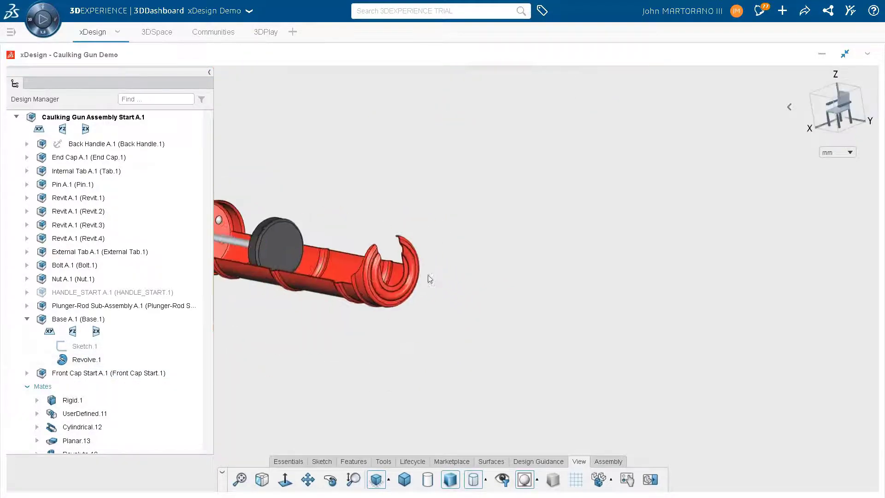
pyautogui.scroll(3, 428, 275)
pyautogui.moveTo(393, 239); pyautogui.dragTo(419, 199)
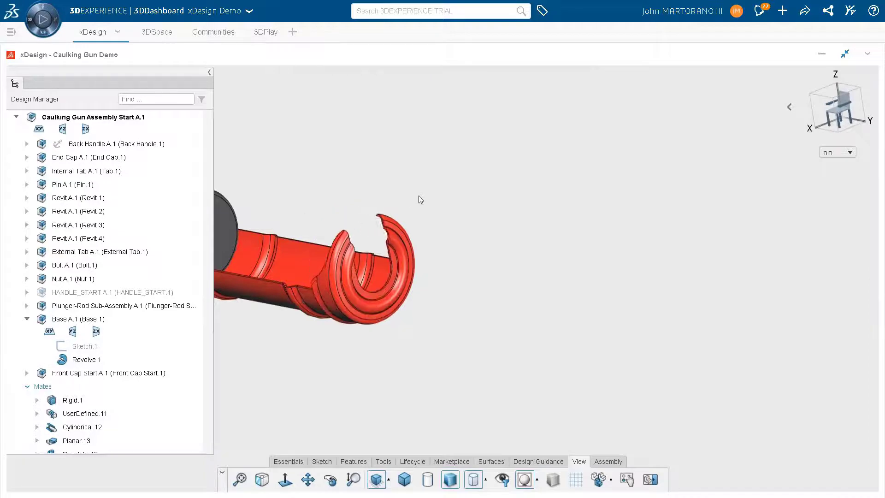
pyautogui.scroll(10, 391, 262)
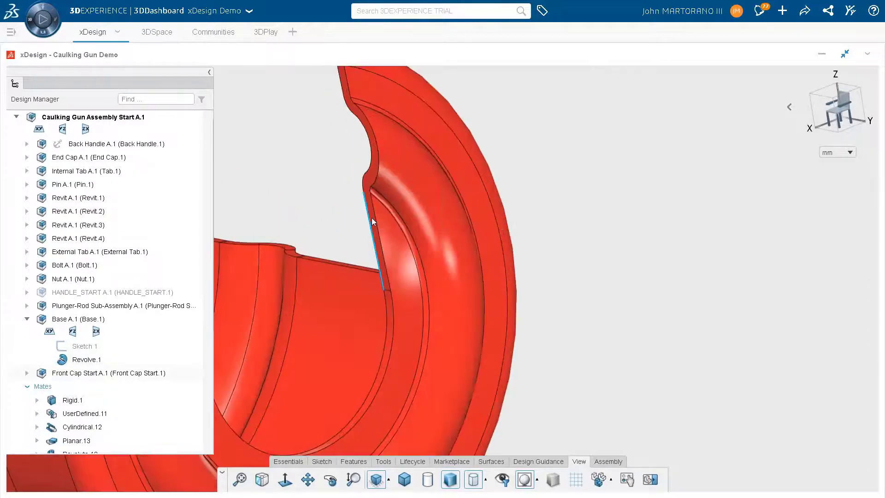
pyautogui.click(373, 222)
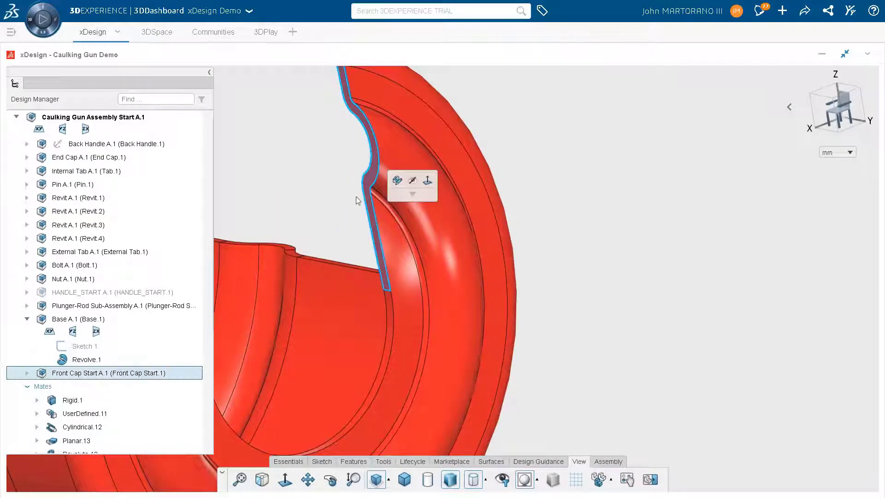
pyautogui.click(63, 130)
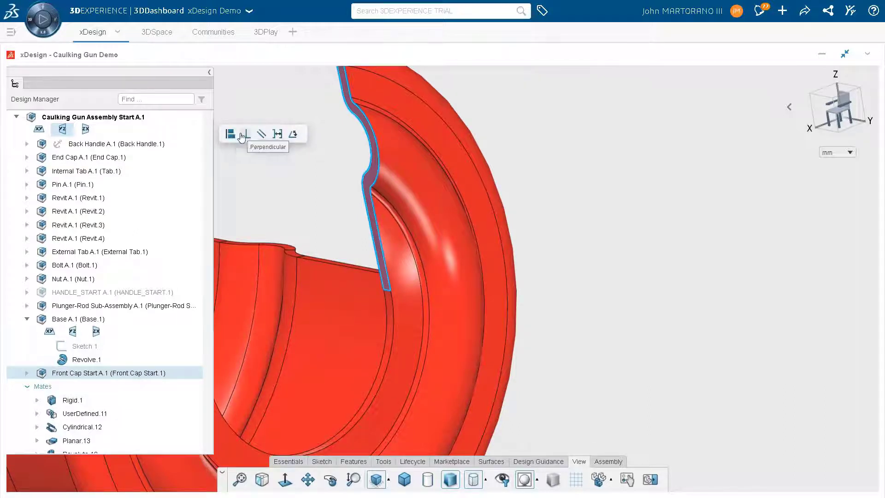
pyautogui.click(261, 135)
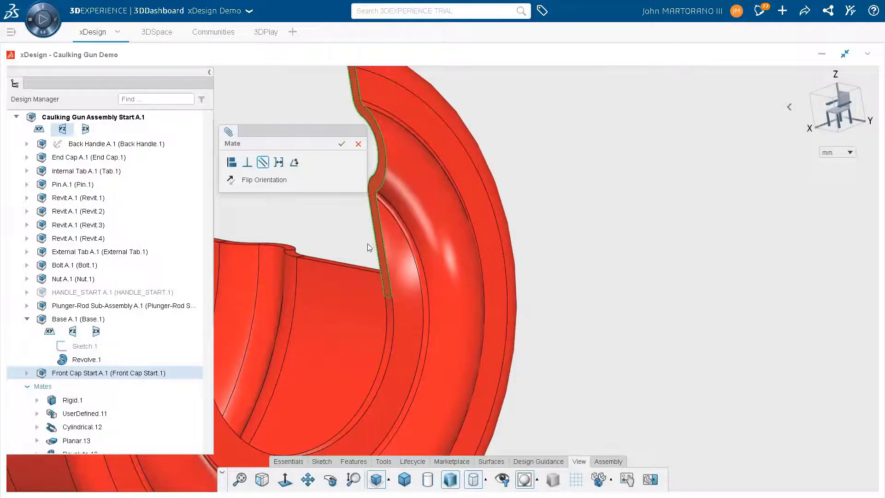
pyautogui.moveTo(367, 244); pyautogui.dragTo(356, 245, button='middle')
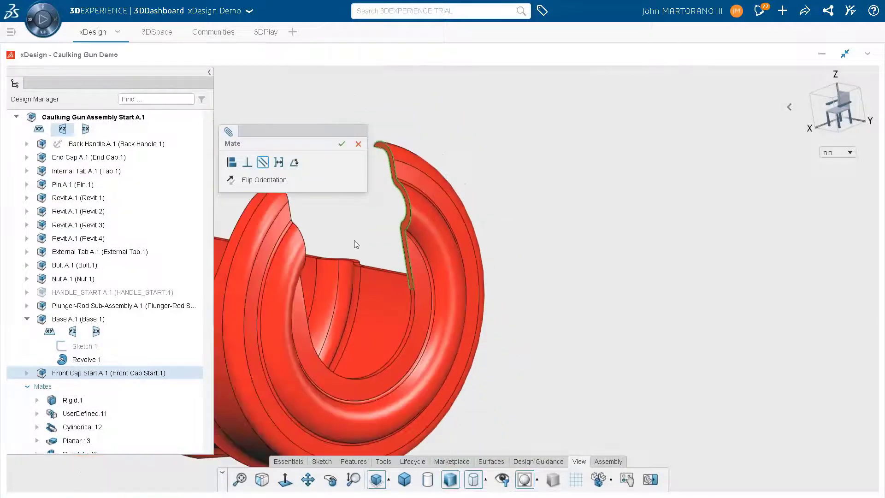
pyautogui.scroll(-10, 356, 244)
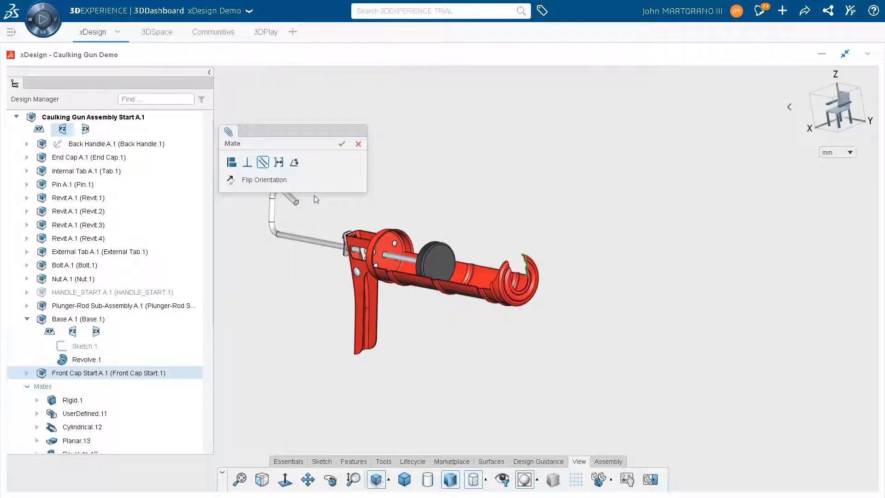
pyautogui.click(342, 144)
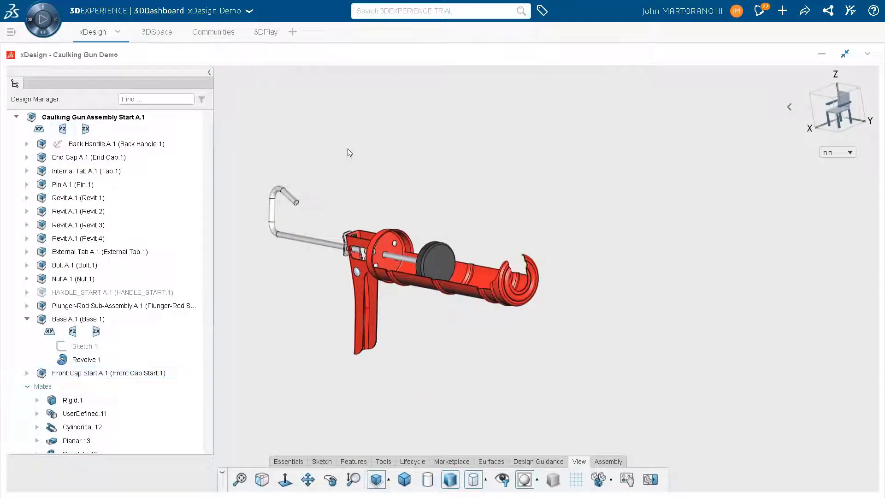
# Step: Frame the whole caulking gun and share it as a picture to Communities, choosing the 3DEXPERIENCE TRIAL platform
pyautogui.moveTo(433, 274); pyautogui.dragTo(466, 261, button='middle')
pyautogui.scroll(2, 250, 275)
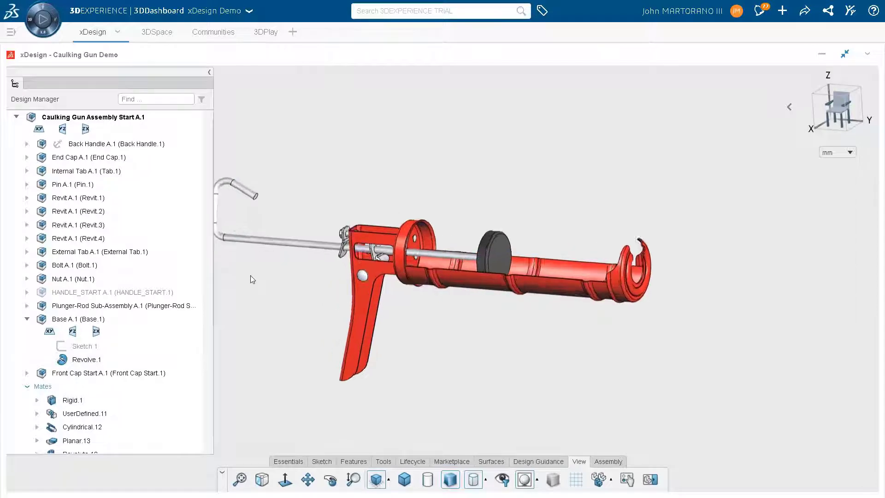
pyautogui.scroll(-2, 253, 273)
pyautogui.scroll(1, 307, 271)
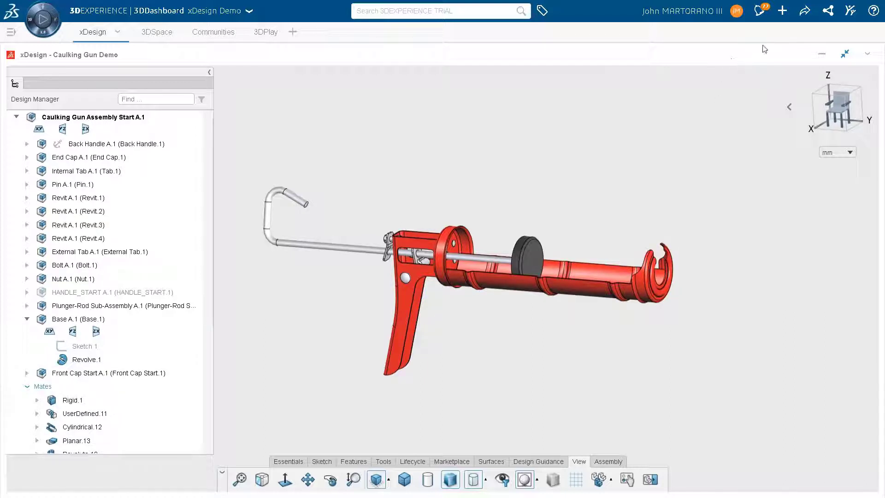
pyautogui.click(805, 10)
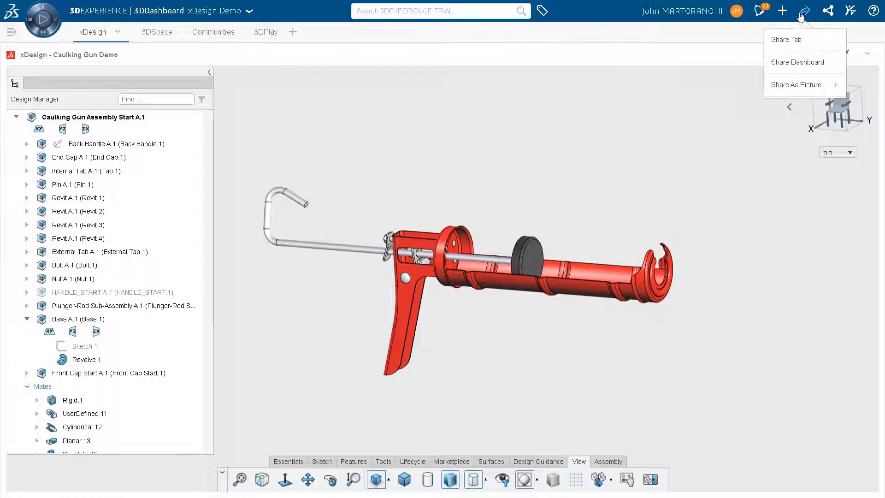
pyautogui.moveTo(799, 83)
pyautogui.click(738, 88)
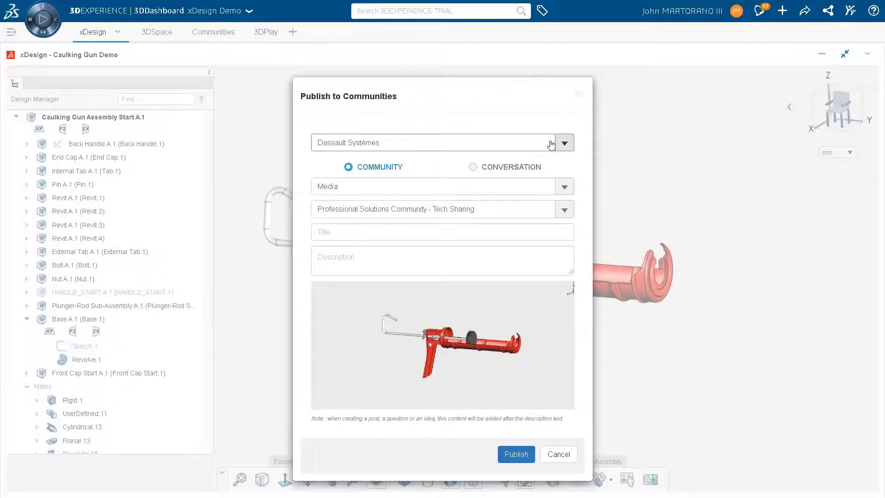
pyautogui.click(551, 143)
pyautogui.click(425, 268)
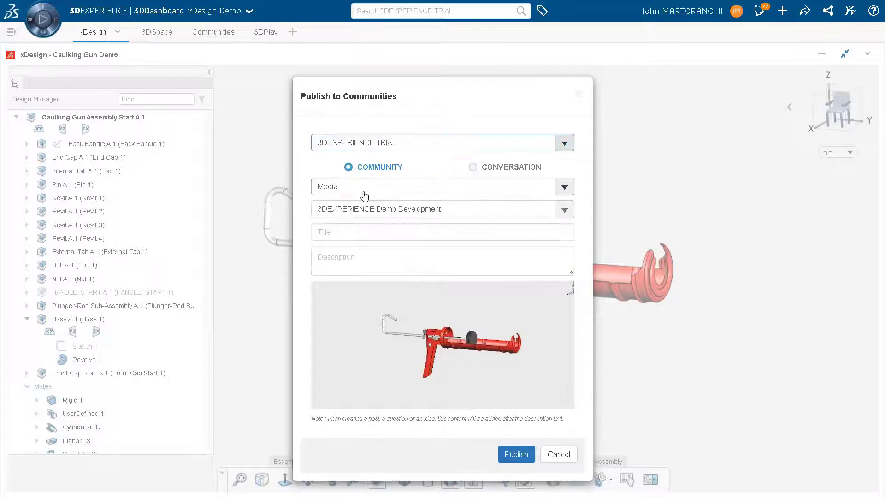
# Step: Title the post "Caulking Gun" and describe it with the colleague's first name followed by ", the caulking gun is ready for you!"
pyautogui.click(351, 236)
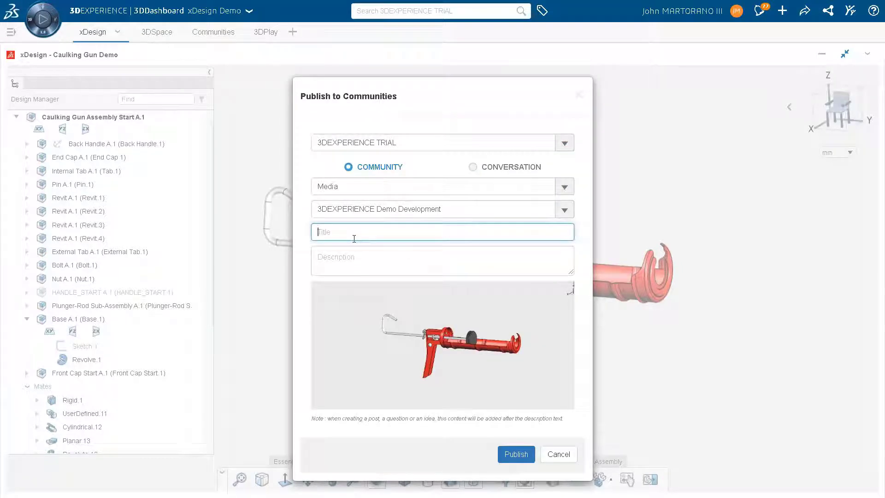
pyautogui.write('Caulking Gun')
pyautogui.click(342, 255)
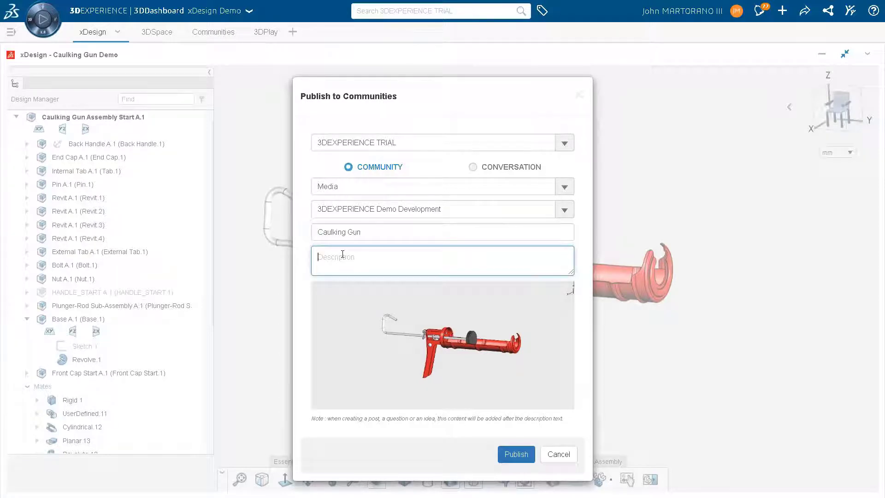
pyautogui.write('Gian, the caulking gun is re')
pyautogui.write('ady for you!')
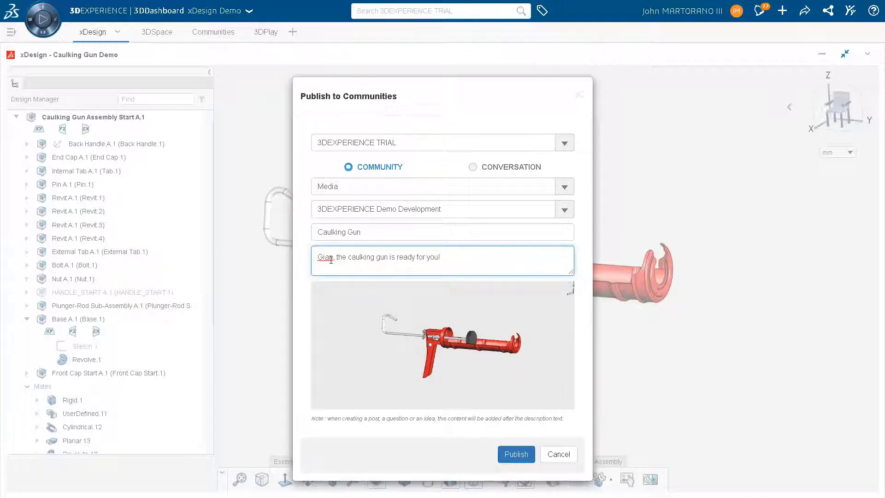
# Step: Set the post's target community to xDemo Webinar and publish it
pyautogui.click(413, 214)
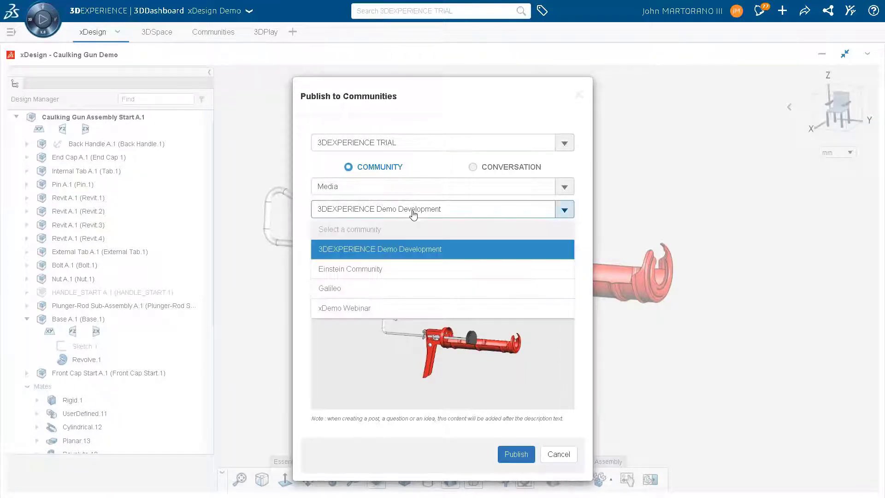
pyautogui.click(353, 307)
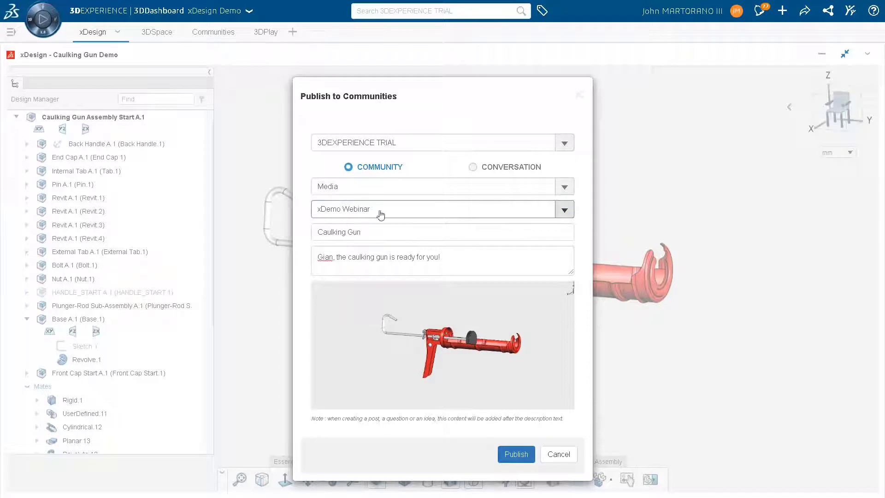
pyautogui.click(520, 453)
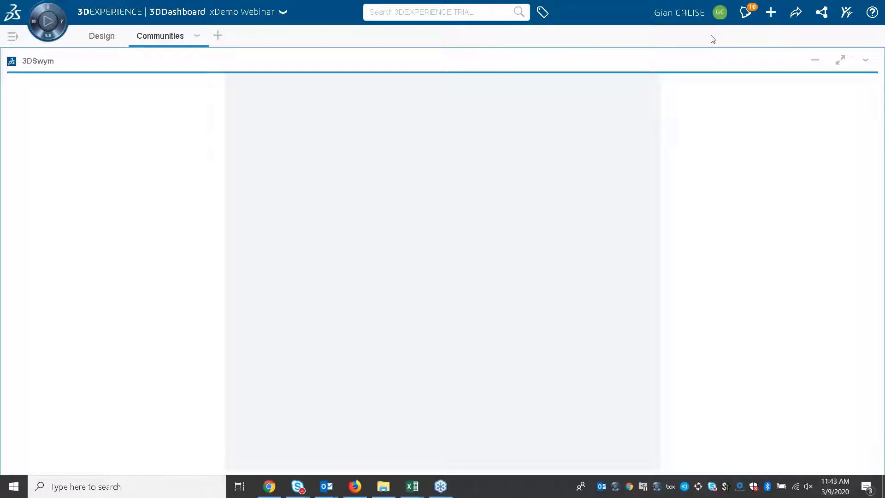
# Step: Refresh the 3DSwym widget of the Communities dashboard
pyautogui.click(865, 61)
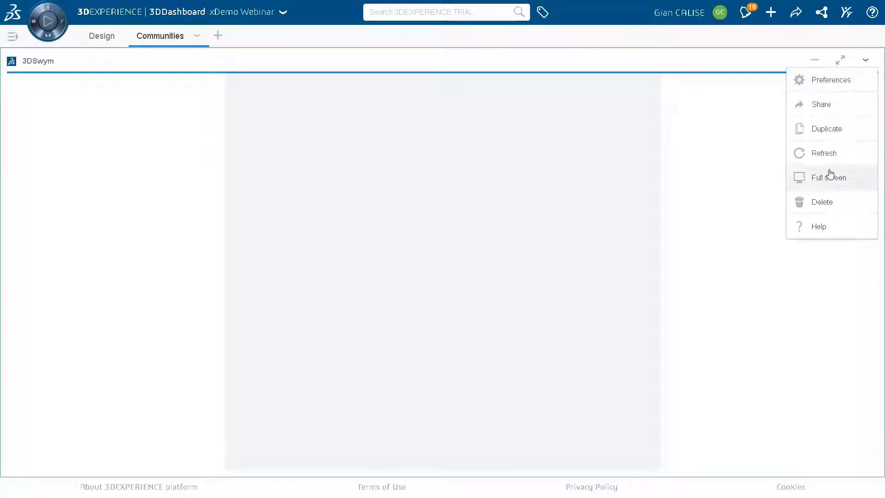
pyautogui.click(837, 159)
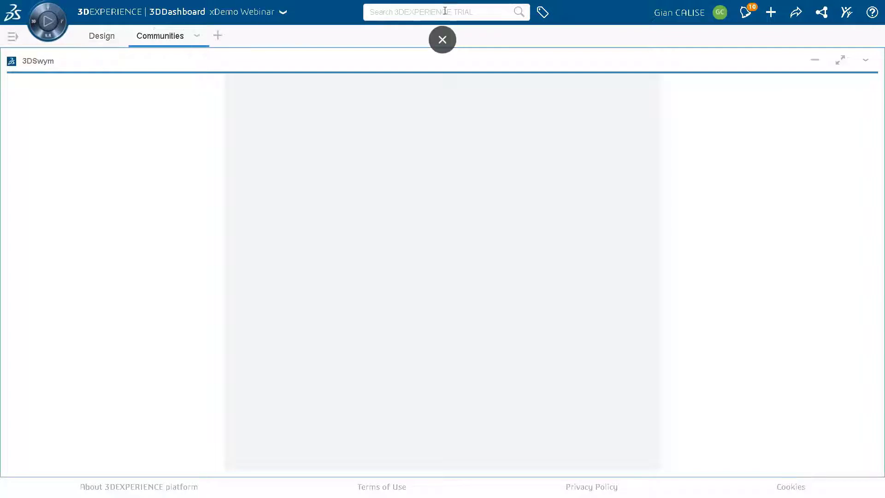
pyautogui.click(445, 11)
pyautogui.doubleClick(175, 41)
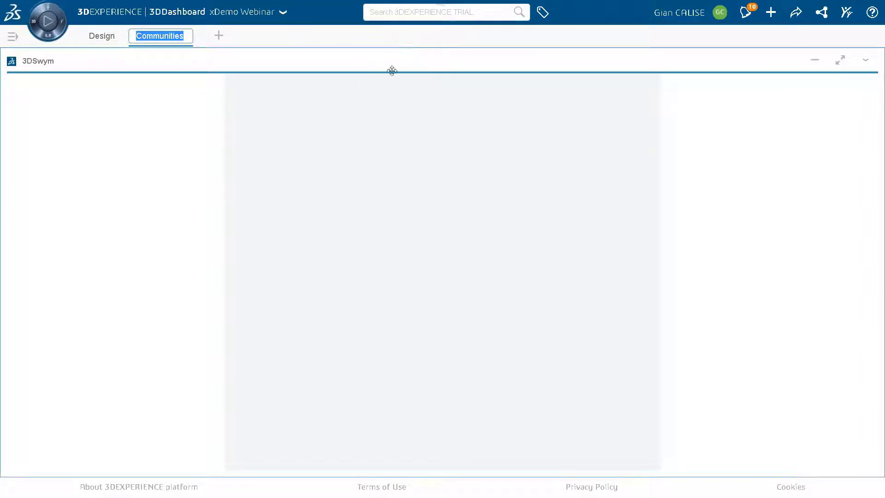
# Step: Reload the dashboard page to load the community feed with the Caulking Gun post, and return the browser to full screen
pyautogui.press('F11')
pyautogui.doubleClick(370, 30)
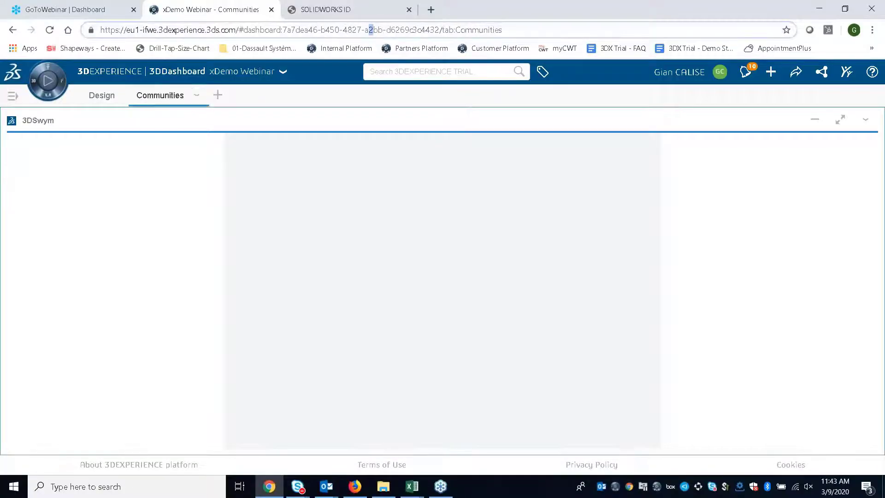
pyautogui.press('Return')
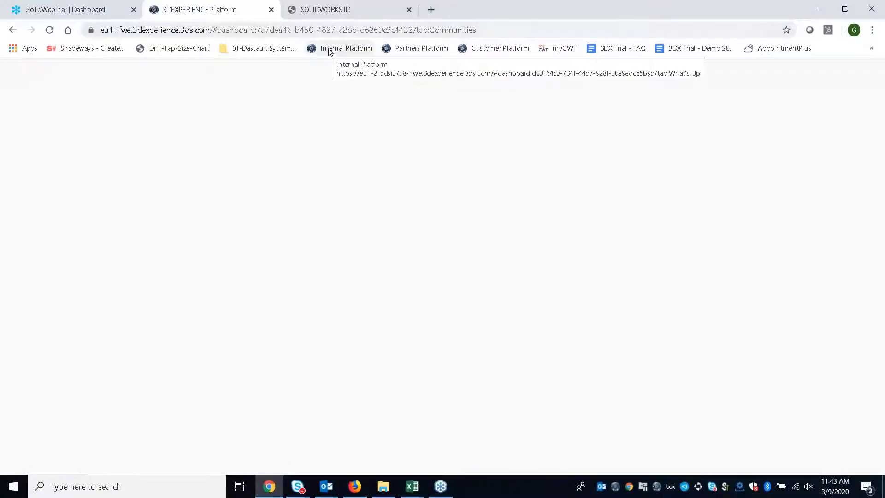
pyautogui.hotkey('alt', 'Tab')
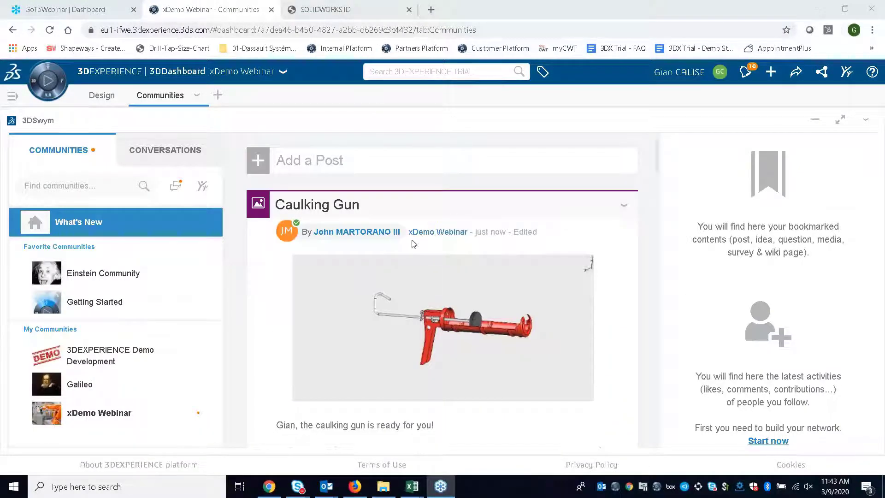
pyautogui.click(472, 178)
pyautogui.press('F11')
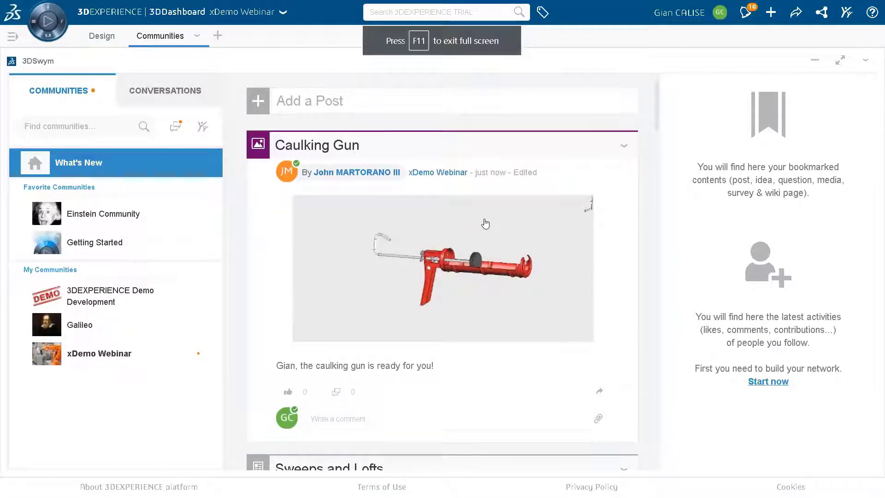
# Step: Open Caulking Gun Assembly Start from the 3DSpace Caulking Gun Demo folder in xDesign and maximize the xDesign widget
pyautogui.click(102, 36)
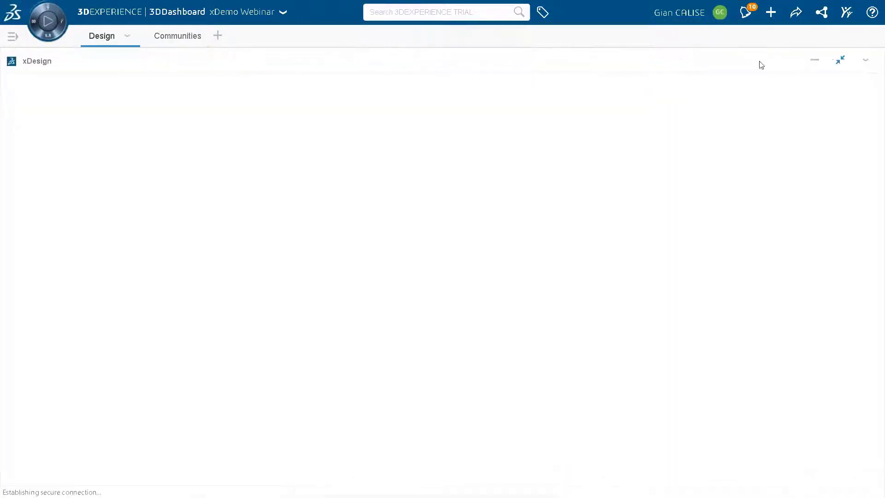
pyautogui.click(844, 67)
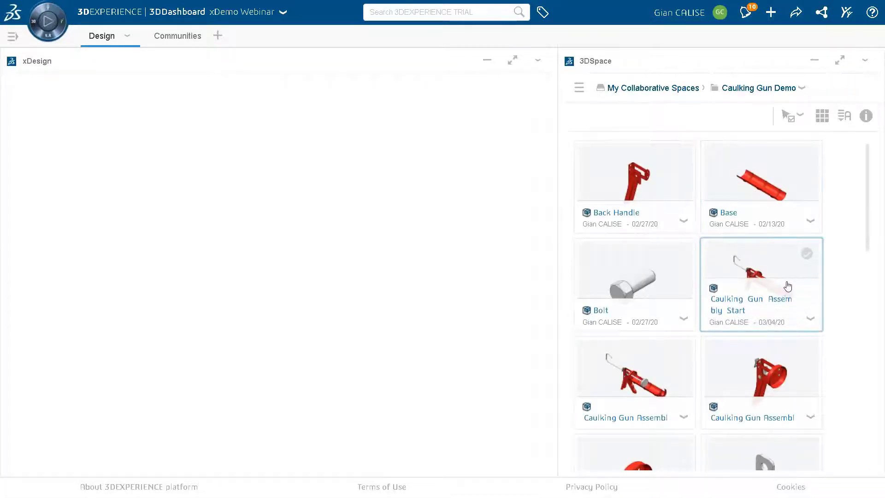
pyautogui.moveTo(788, 286); pyautogui.dragTo(395, 283)
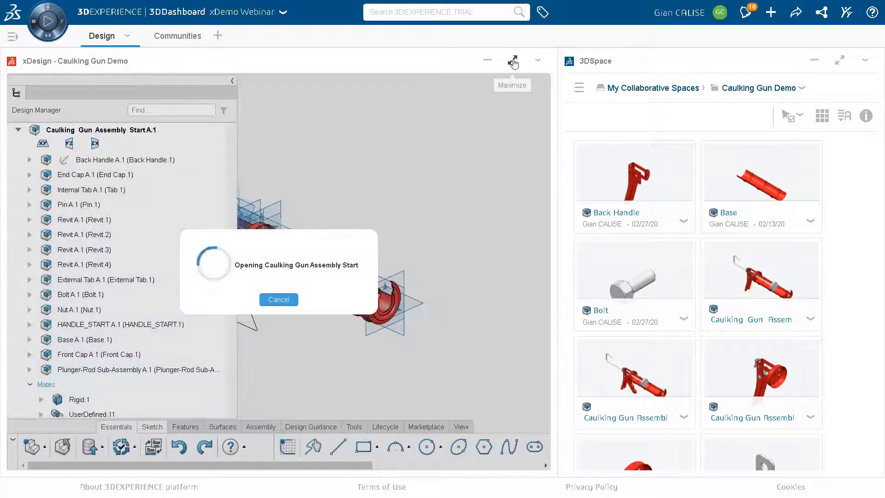
pyautogui.click(513, 63)
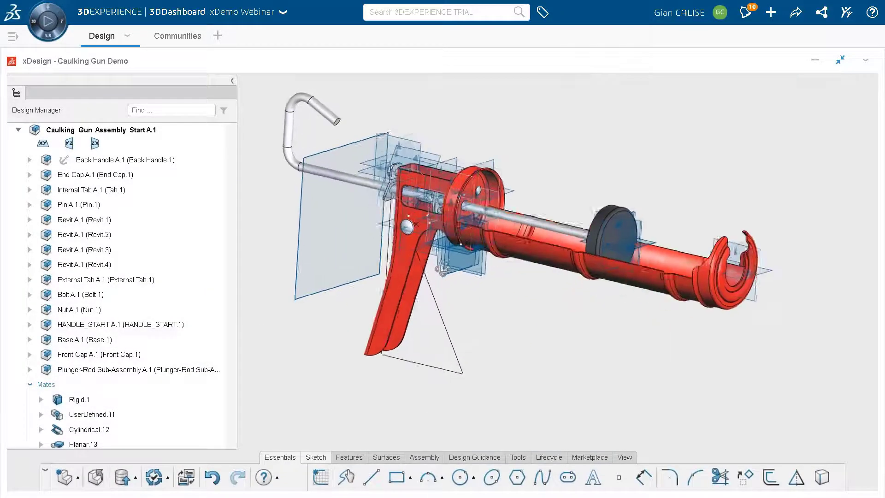
# Step: Hide the reference planes cluttering the assembly's components
pyautogui.click(625, 457)
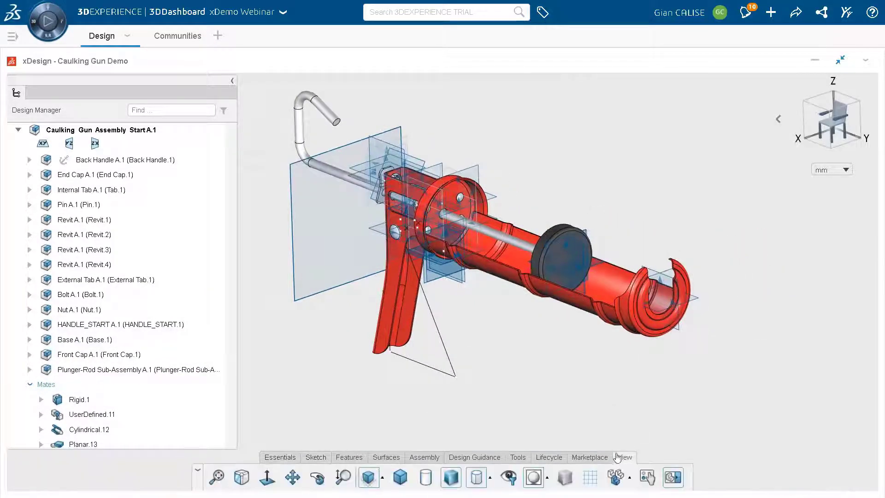
pyautogui.click(508, 480)
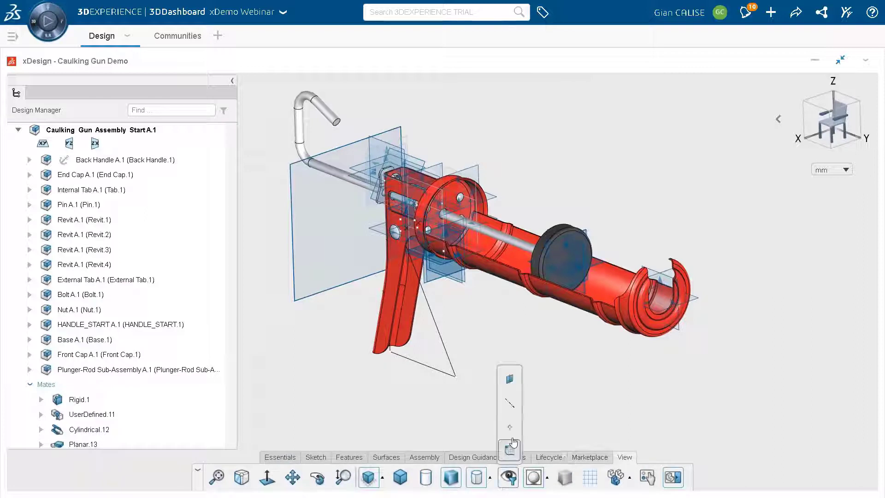
pyautogui.click(509, 379)
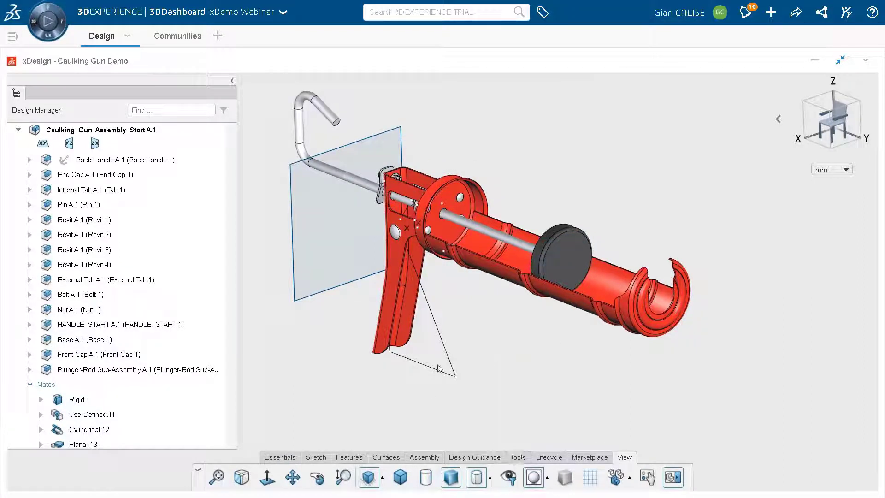
pyautogui.moveTo(407, 239); pyautogui.dragTo(390, 260, button='middle')
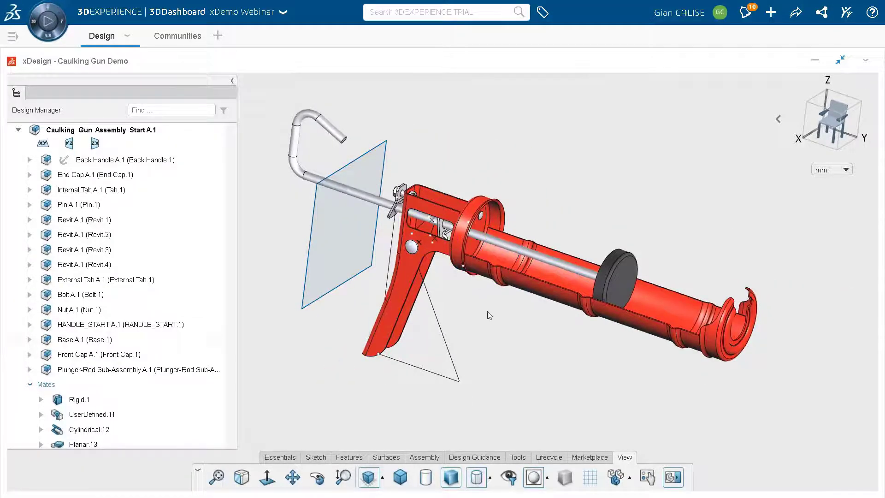
# Step: Activate the HANDLE_START component for editing in the context of the assembly
pyautogui.scroll(3, 417, 214)
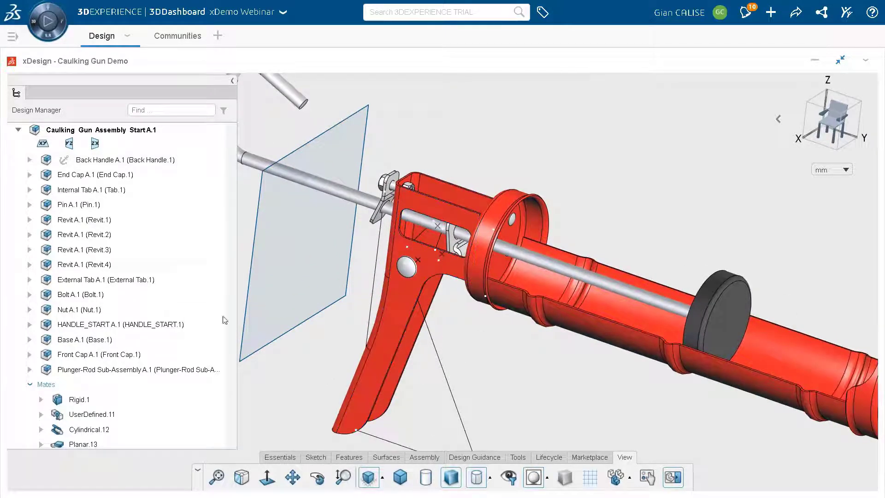
pyautogui.scroll(-3, 447, 306)
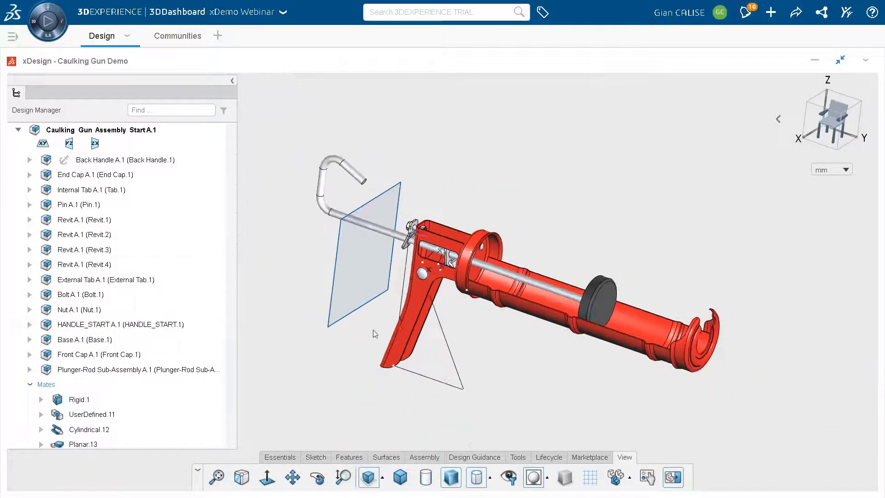
pyautogui.click(86, 325)
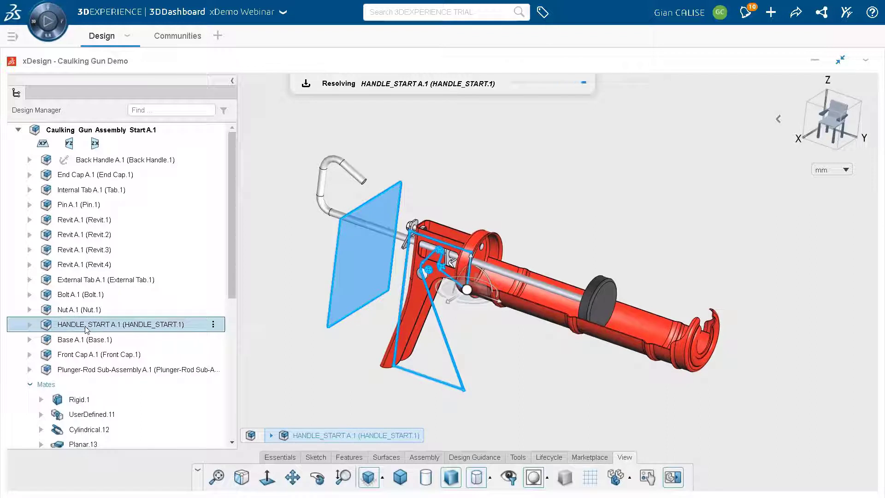
pyautogui.doubleClick(86, 326)
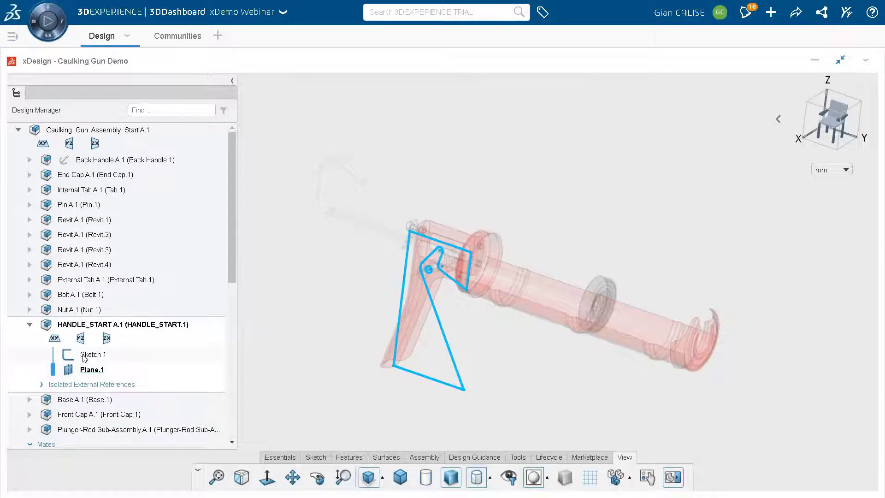
# Step: Examine the trigger handle's layout sketch from several angles against the transparent caulking gun assembly
pyautogui.scroll(4, 442, 281)
pyautogui.moveTo(443, 280)
pyautogui.mouseDown(button='middle')
pyautogui.moveTo(474, 283)
pyautogui.moveTo(455, 275)
pyautogui.mouseUp(button='middle')
pyautogui.scroll(-3, 455, 274)
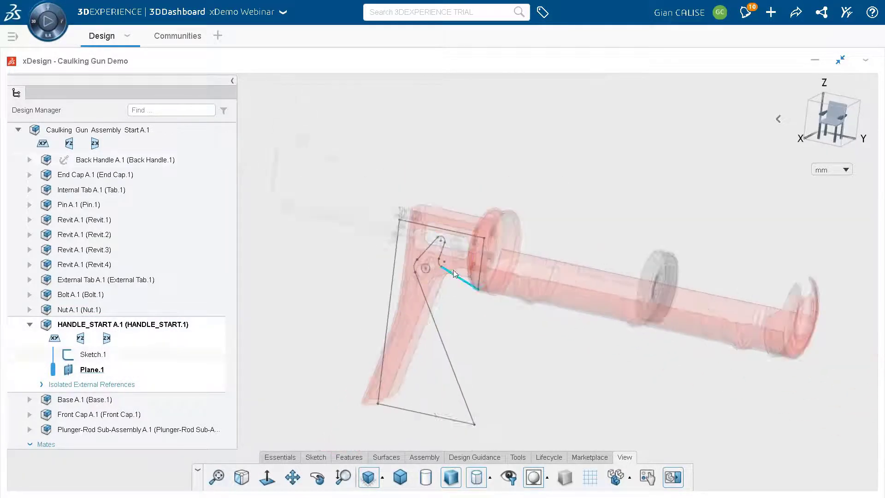
pyautogui.scroll(-1, 454, 274)
pyautogui.scroll(4, 425, 333)
pyautogui.moveTo(426, 331); pyautogui.dragTo(448, 314, button='middle')
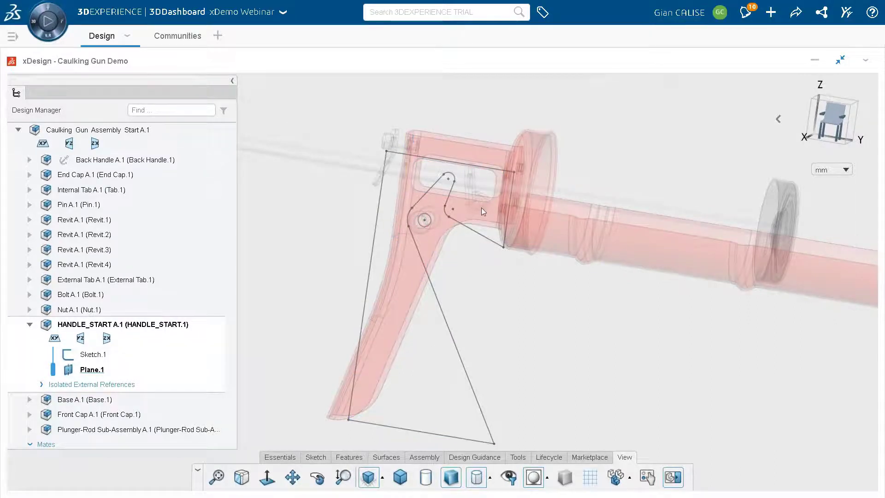
pyautogui.scroll(-4, 480, 273)
pyautogui.moveTo(460, 310); pyautogui.dragTo(577, 330, button='middle')
pyautogui.scroll(5, 480, 204)
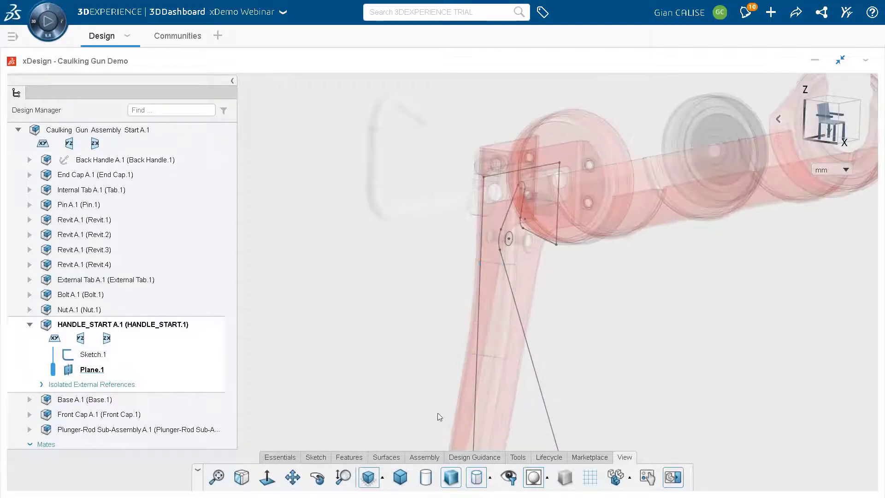
pyautogui.scroll(-5, 636, 336)
pyautogui.moveTo(637, 336); pyautogui.dragTo(487, 326, button='middle')
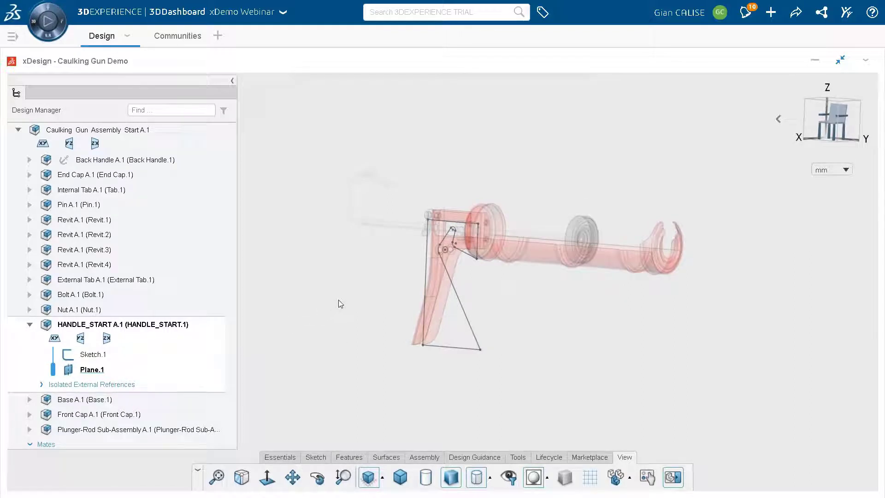
pyautogui.scroll(2, 405, 277)
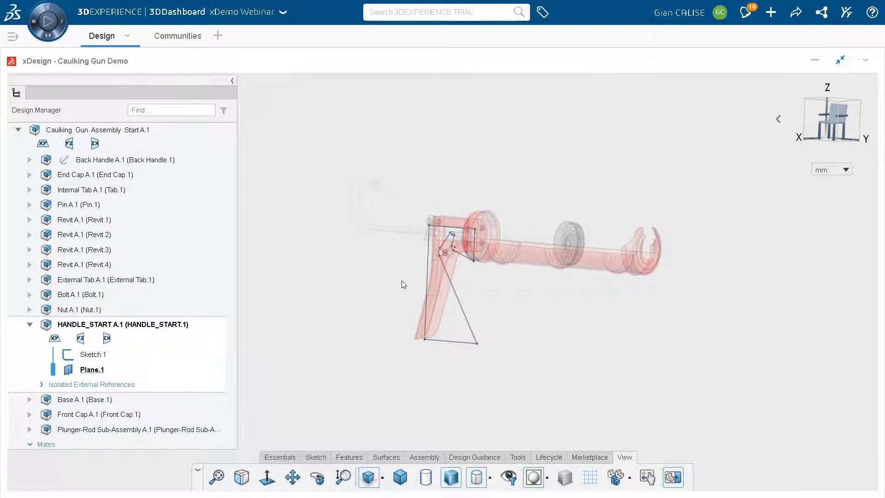
# Step: Switch from xDesign to xShape with the HANDLE_START component still active
pyautogui.scroll(2, 369, 283)
pyautogui.doubleClick(416, 253)
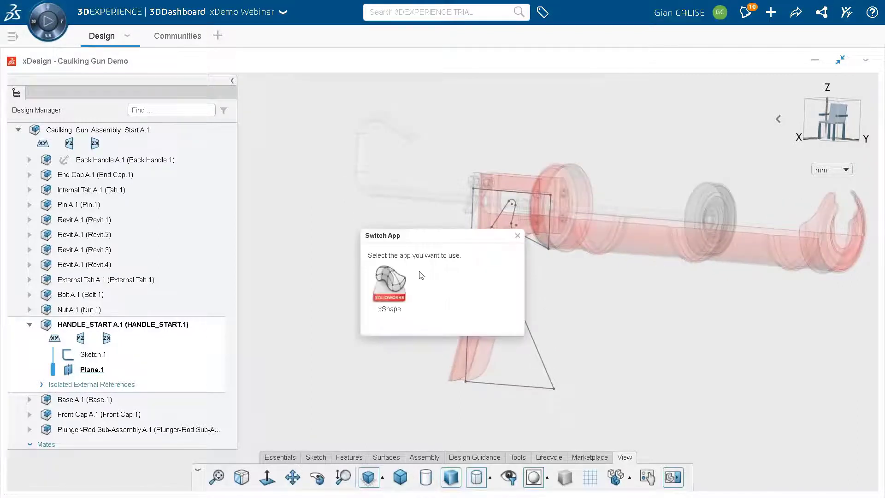
pyautogui.click(386, 293)
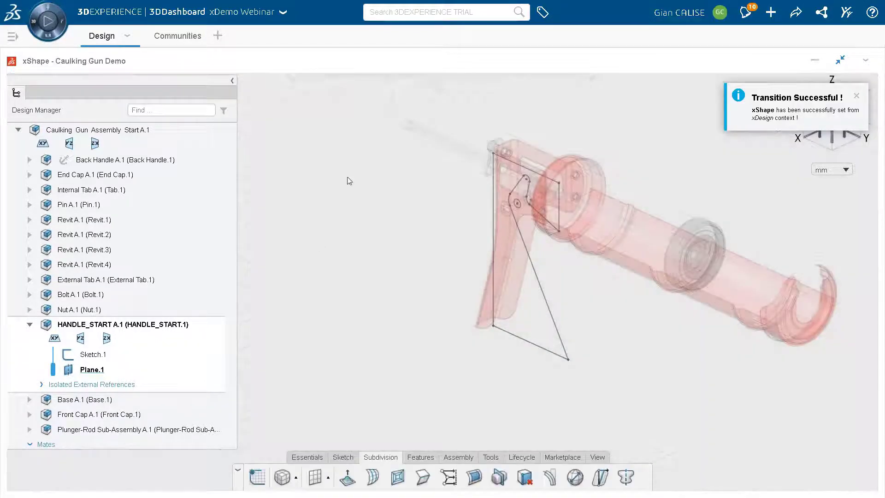
# Step: Insert a Box subdivision primitive in HANDLE_START, placing it at the upper rim of the end cap
pyautogui.moveTo(646, 270); pyautogui.dragTo(560, 256, button='middle')
pyautogui.scroll(-3, 560, 255)
pyautogui.scroll(4, 530, 218)
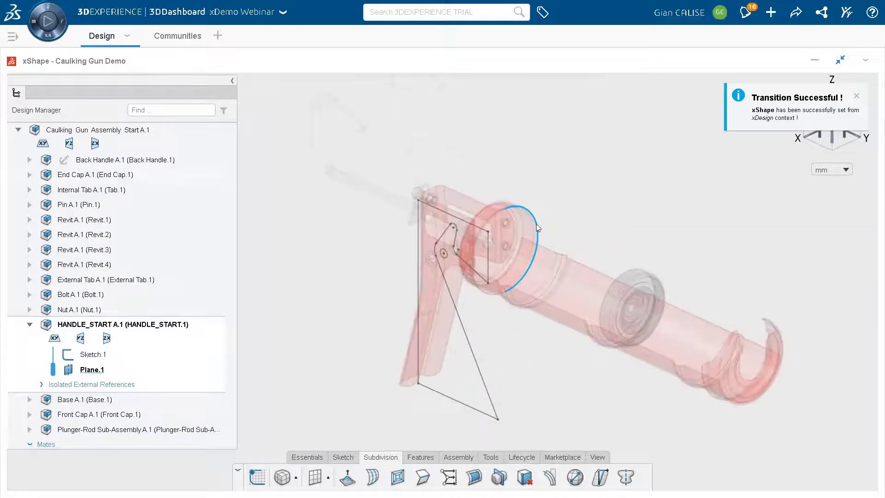
pyautogui.moveTo(502, 350); pyautogui.dragTo(548, 332, button='middle')
pyautogui.scroll(-2, 530, 340)
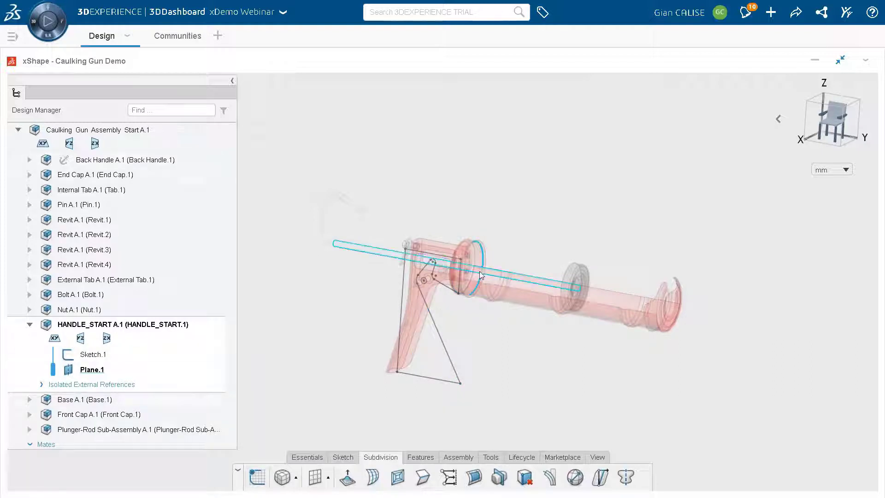
pyautogui.click(419, 281)
pyautogui.click(296, 479)
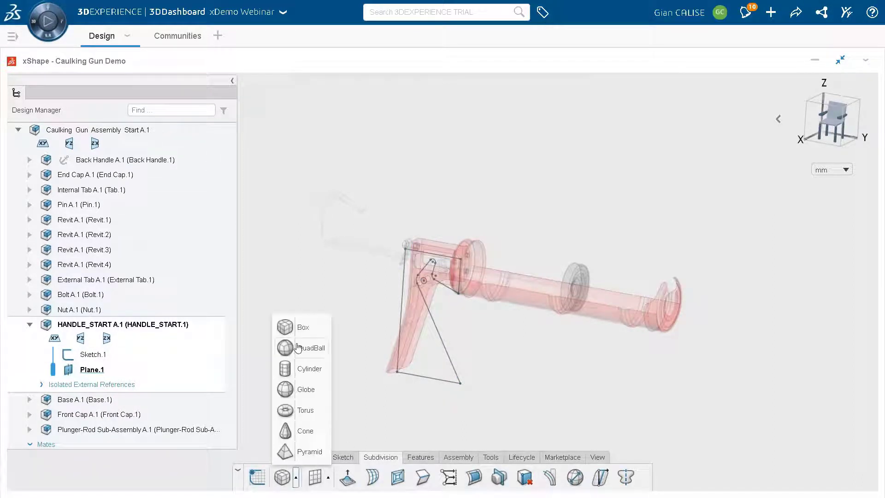
pyautogui.click(285, 328)
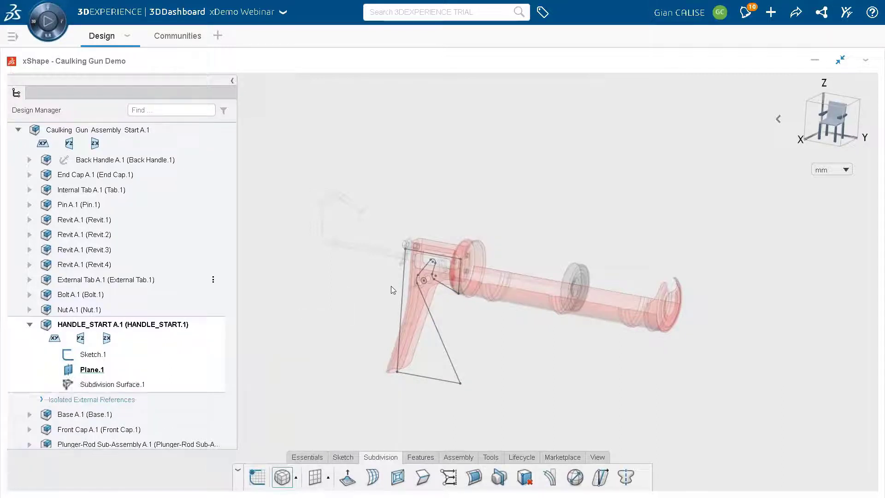
pyautogui.moveTo(452, 266); pyautogui.dragTo(492, 232, button='middle')
pyautogui.click(488, 228)
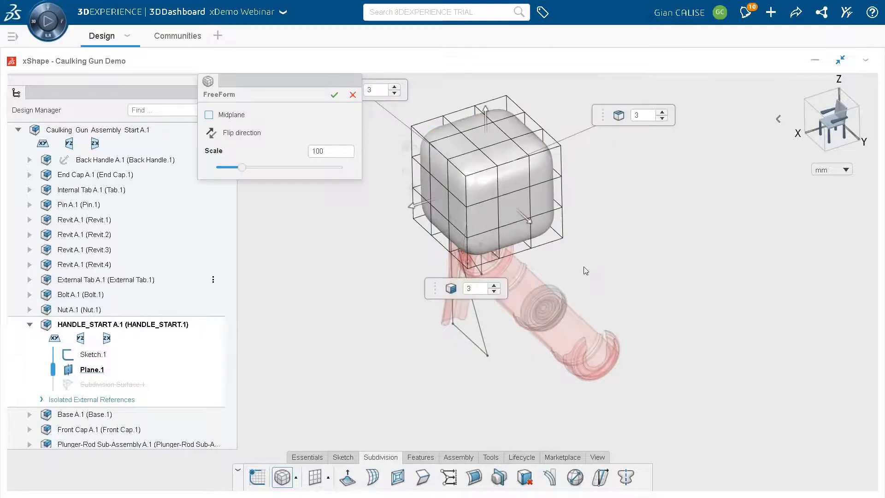
# Step: Set the box primitive's scale to 19 and stretch it upward into a tall column
pyautogui.moveTo(583, 266); pyautogui.dragTo(632, 262, button='middle')
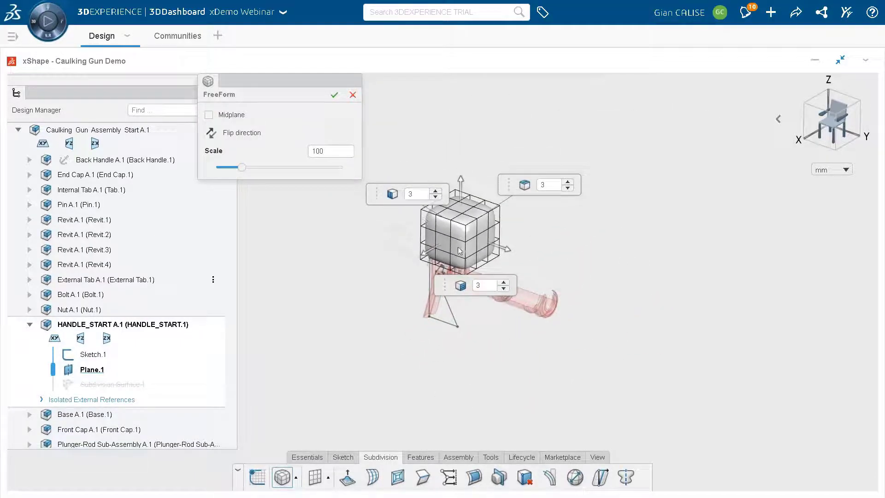
pyautogui.scroll(2, 459, 251)
pyautogui.moveTo(242, 172); pyautogui.dragTo(229, 169)
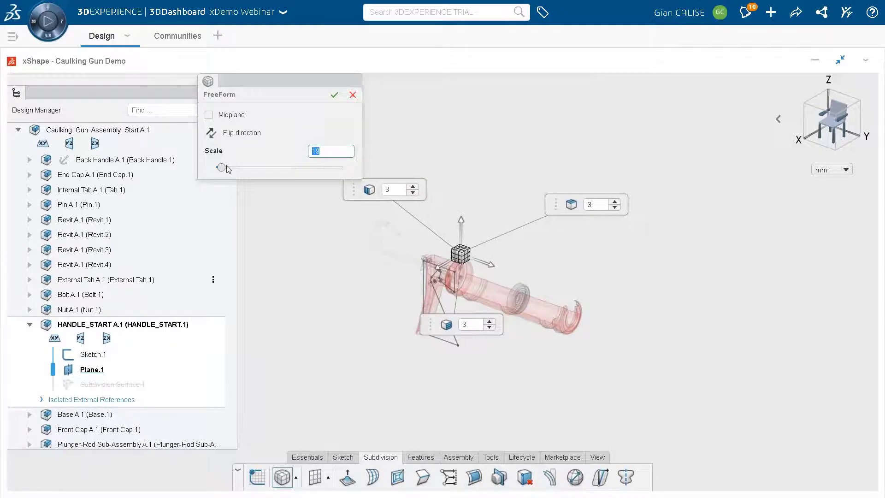
pyautogui.scroll(4, 463, 255)
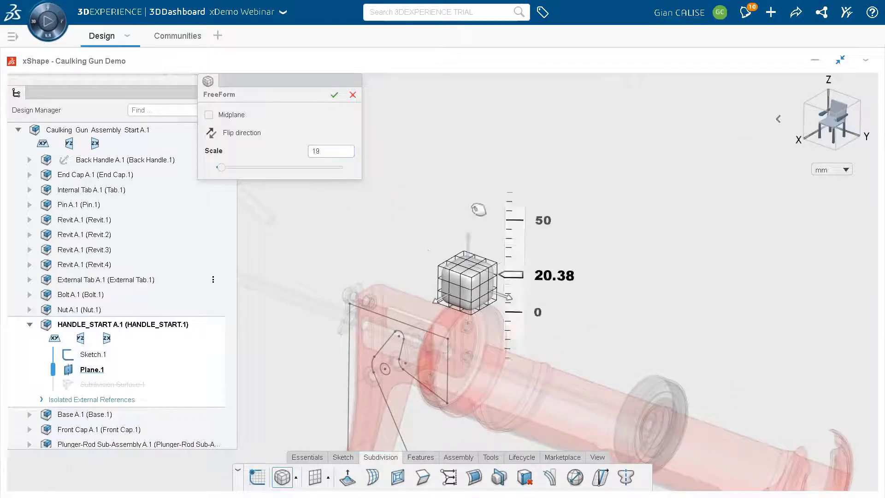
pyautogui.moveTo(479, 210); pyautogui.dragTo(477, 82)
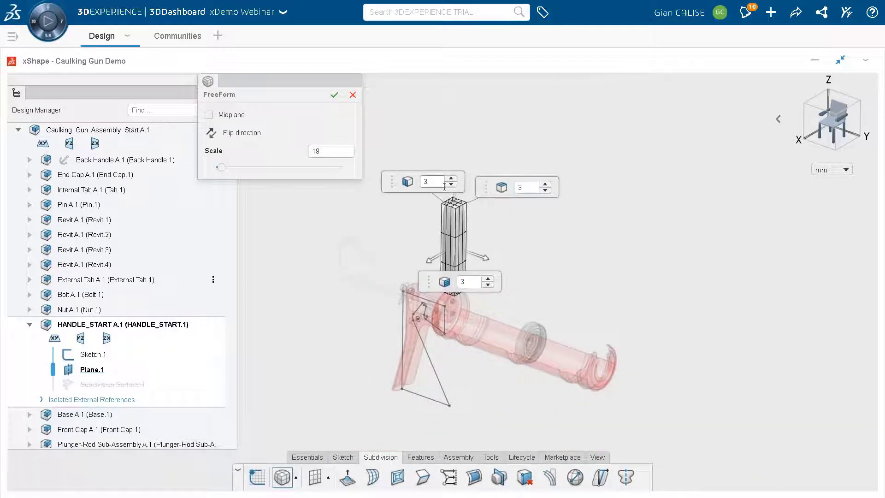
# Step: Set the box primitive's divisions to 1 by 1 across and 4 along its height, and accept the FreeForm box
pyautogui.moveTo(434, 260)
pyautogui.mouseDown()
pyautogui.moveTo(444, 262)
pyautogui.moveTo(437, 261)
pyautogui.mouseUp()
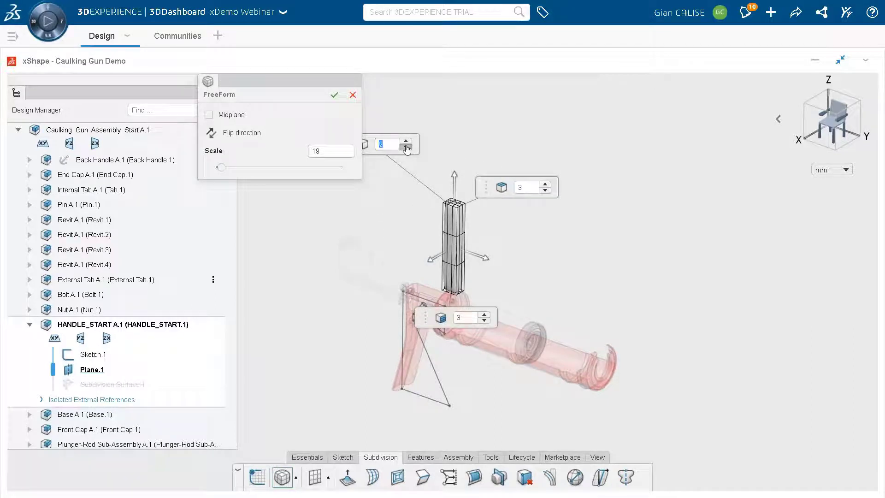
pyautogui.press('Down')
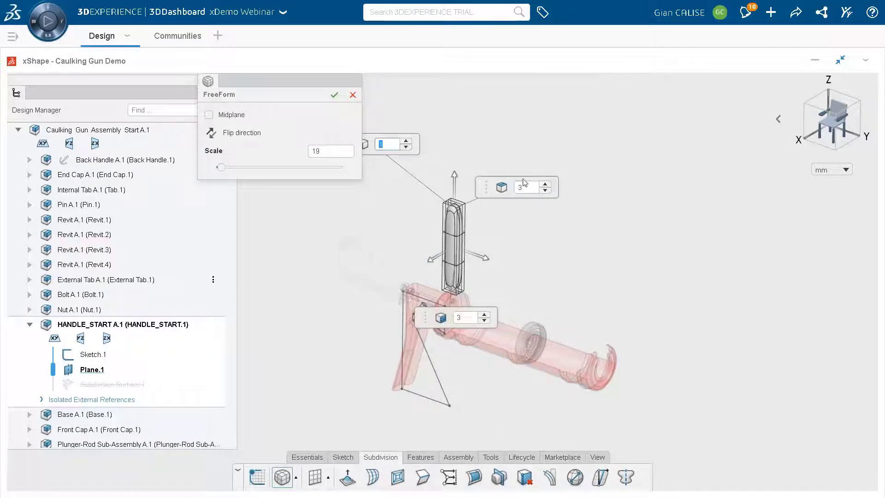
pyautogui.click(545, 191)
pyautogui.click(546, 190)
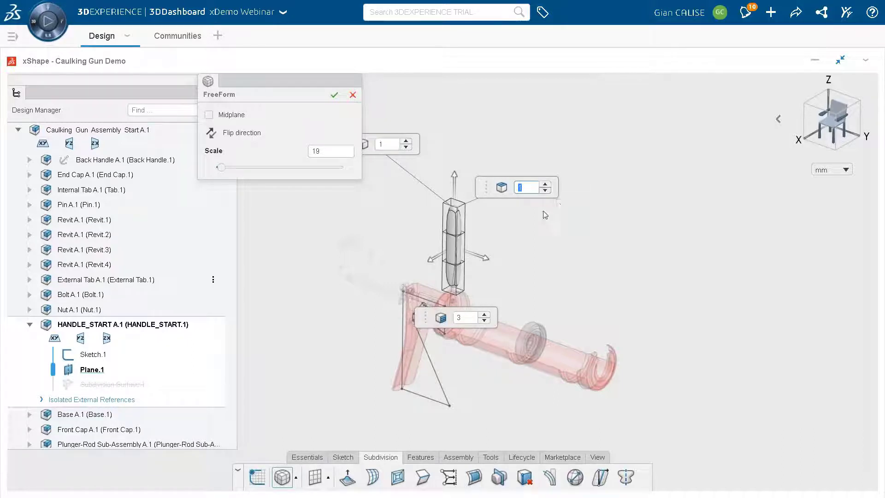
pyautogui.click(484, 314)
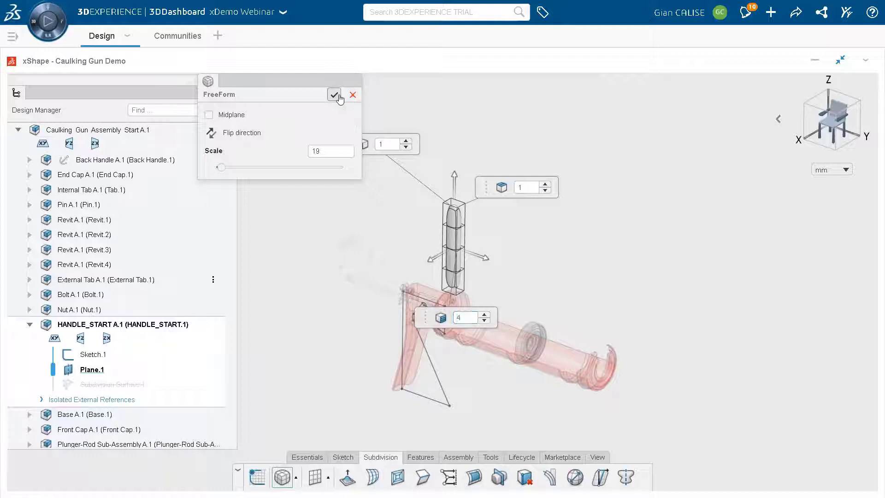
pyautogui.click(334, 96)
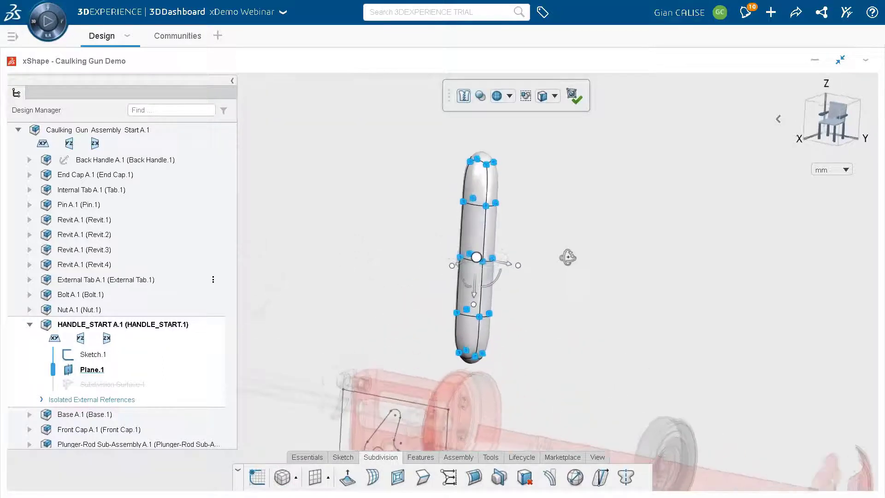
# Step: Shift the whole box sideways by about 3.8 mm to line it up with the caulking gun's centre plane
pyautogui.moveTo(568, 257); pyautogui.dragTo(497, 277, button='middle')
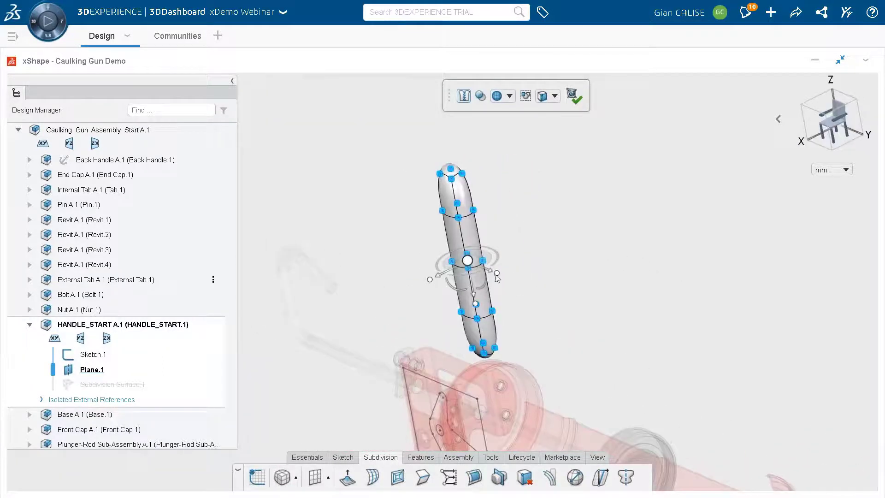
pyautogui.scroll(2, 461, 281)
pyautogui.scroll(-2, 566, 294)
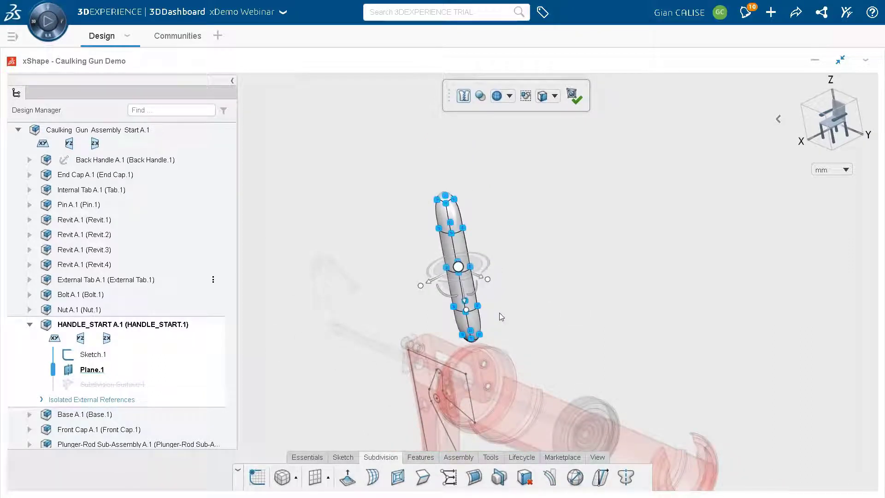
pyautogui.scroll(-2, 530, 308)
pyautogui.moveTo(530, 308); pyautogui.dragTo(424, 300, button='middle')
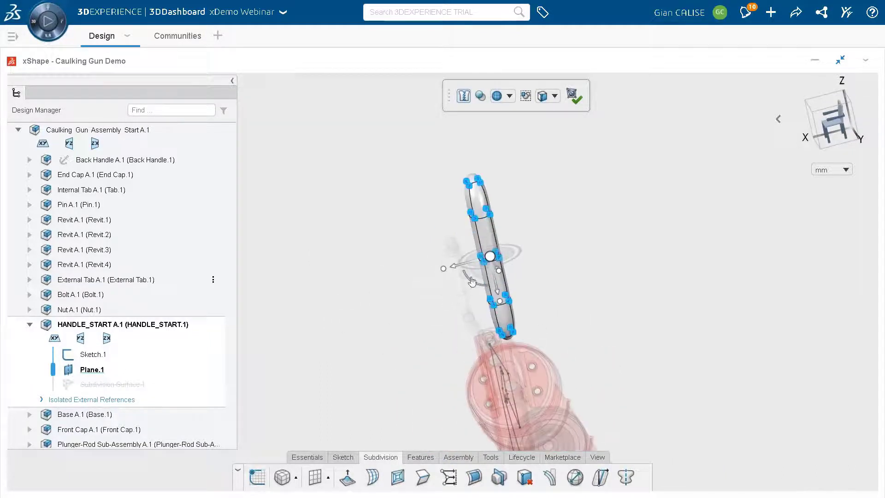
pyautogui.moveTo(461, 265); pyautogui.dragTo(455, 265)
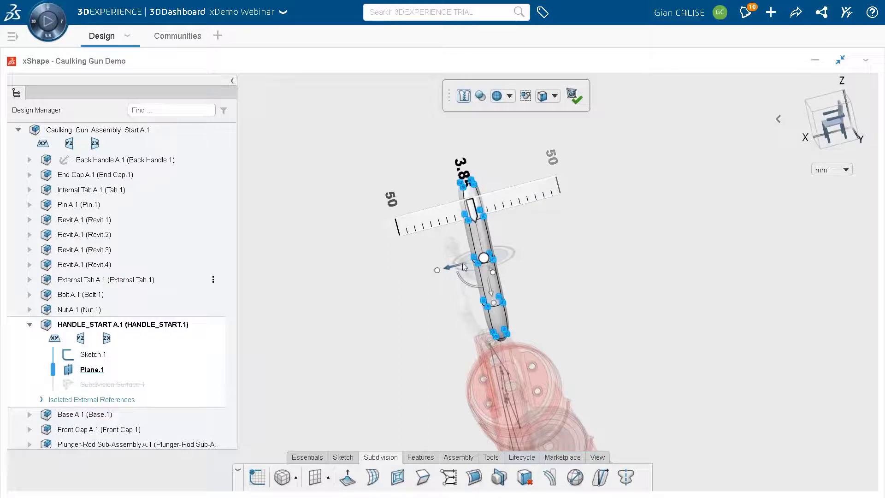
pyautogui.moveTo(560, 260); pyautogui.dragTo(581, 309, button='middle')
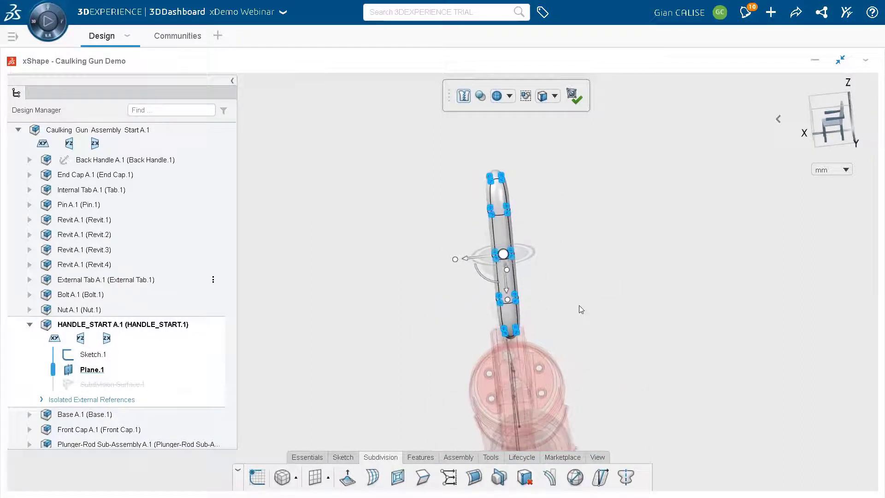
# Step: Apply Symmetry to the subdivision box using HANDLE_START's yz plane
pyautogui.click(628, 477)
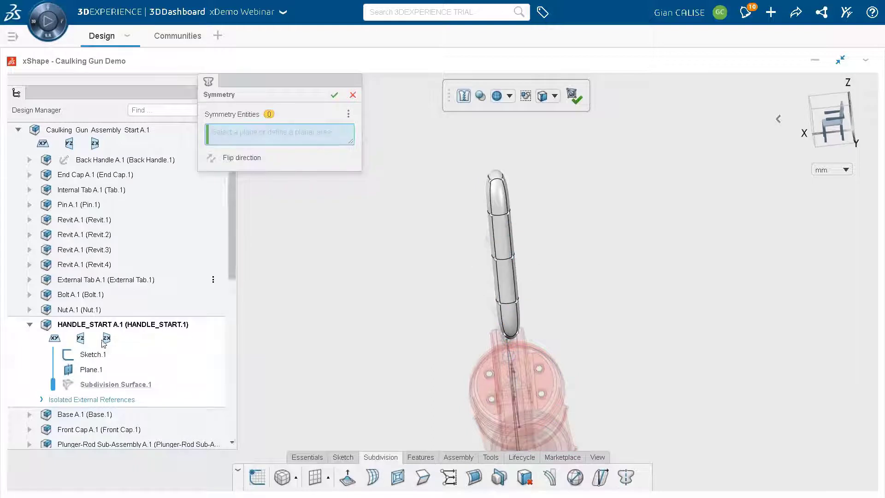
pyautogui.click(82, 339)
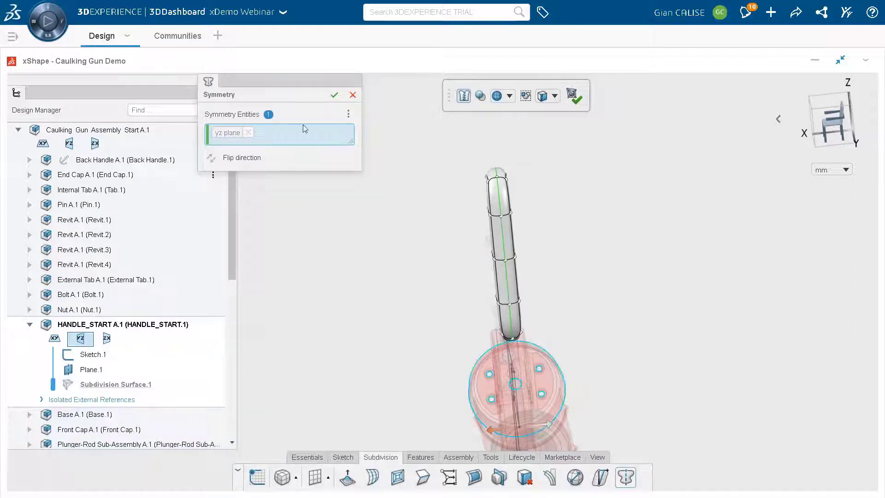
pyautogui.scroll(3, 517, 197)
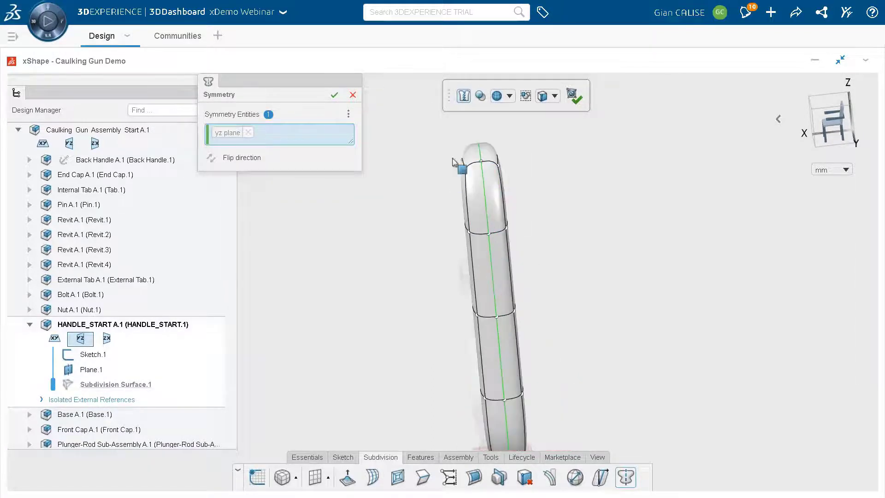
pyautogui.click(333, 95)
# Step: Select all of the box's mesh points and move the box down vertically until it overlaps the end cap
pyautogui.scroll(-5, 580, 334)
pyautogui.moveTo(522, 323); pyautogui.dragTo(664, 290, button='middle')
pyautogui.press('space')
pyautogui.click(430, 309)
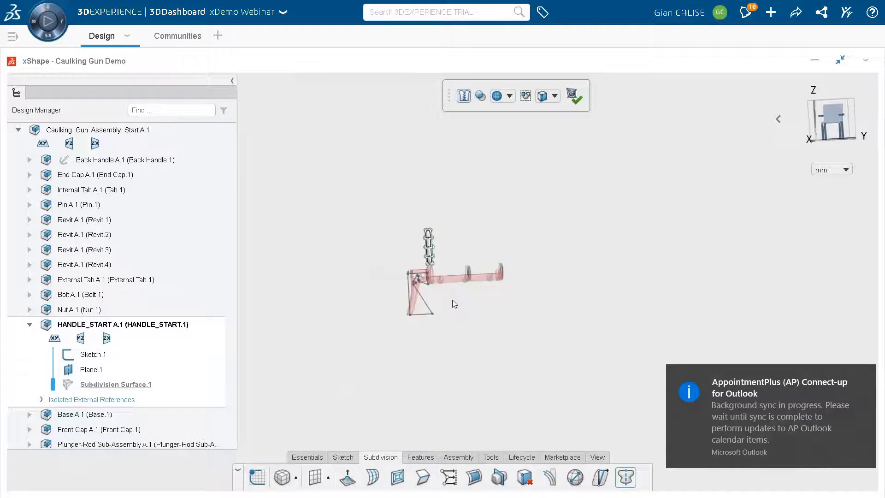
pyautogui.scroll(5, 387, 265)
pyautogui.moveTo(573, 274); pyautogui.dragTo(408, 100)
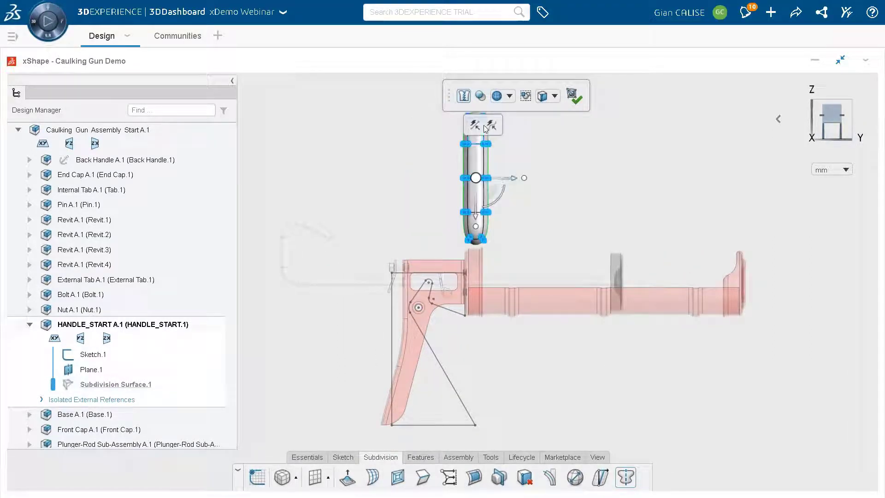
pyautogui.moveTo(573, 173); pyautogui.dragTo(507, 212, button='middle')
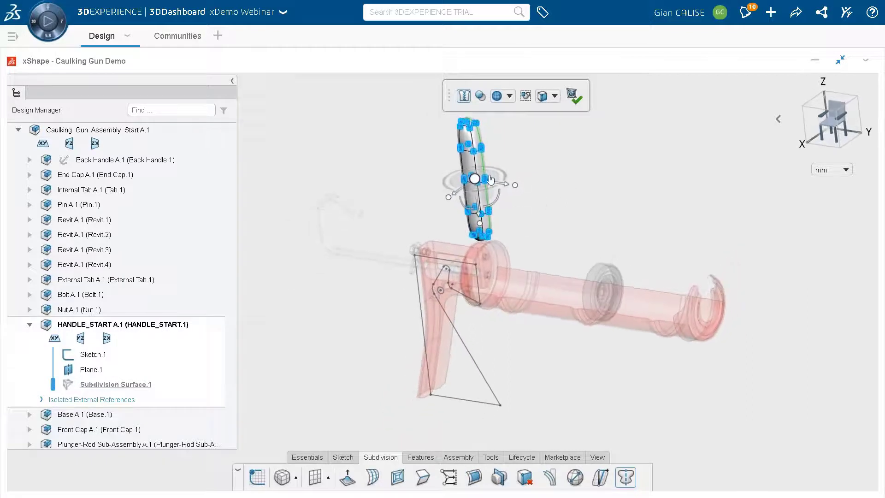
pyautogui.scroll(3, 431, 208)
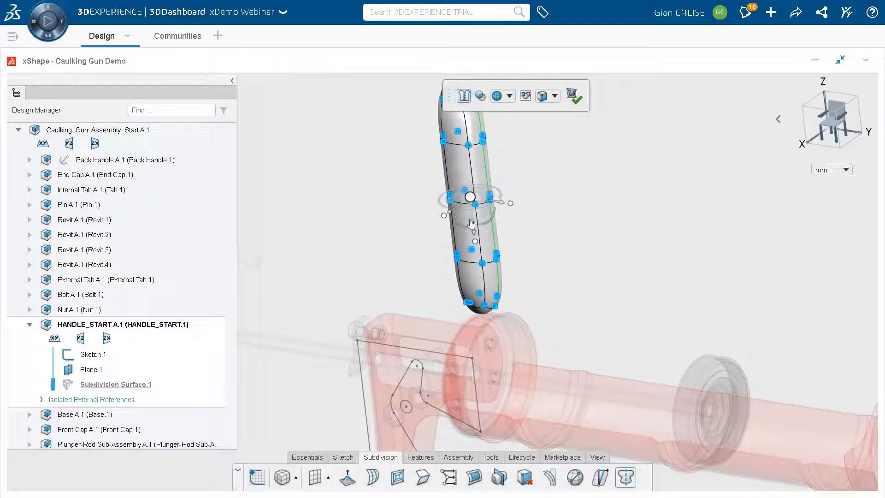
pyautogui.moveTo(470, 224); pyautogui.dragTo(501, 319)
pyautogui.scroll(4, 479, 359)
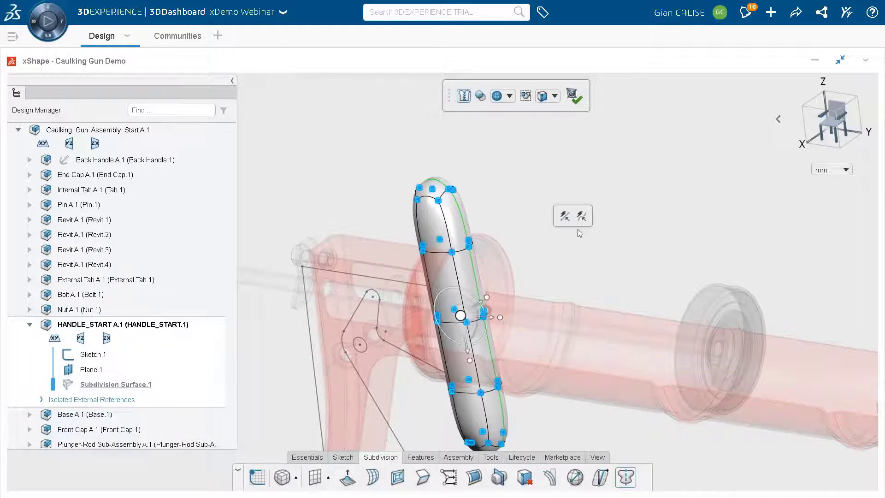
# Step: In side view, tilt the box and move it down beneath the frame so it follows the layout sketch's long diagonal line
pyautogui.scroll(-5, 590, 268)
pyautogui.moveTo(468, 250); pyautogui.dragTo(519, 230, button='middle')
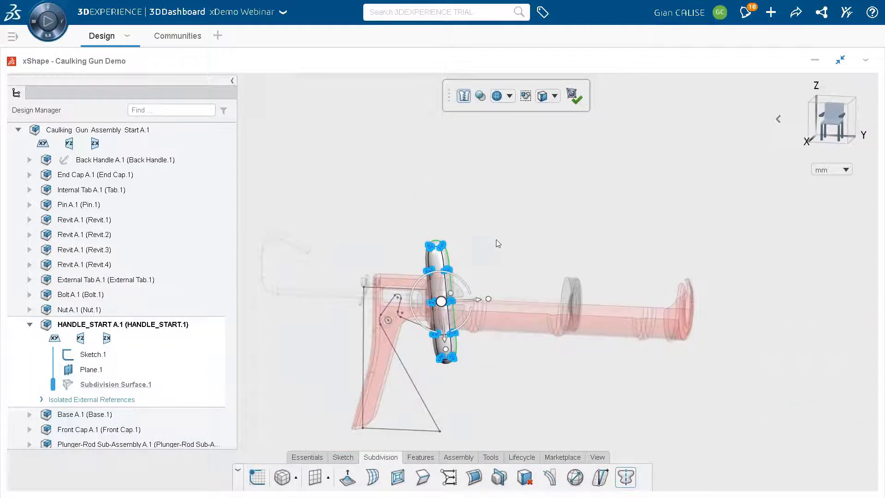
pyautogui.press('space')
pyautogui.click(414, 300)
pyautogui.scroll(7, 415, 301)
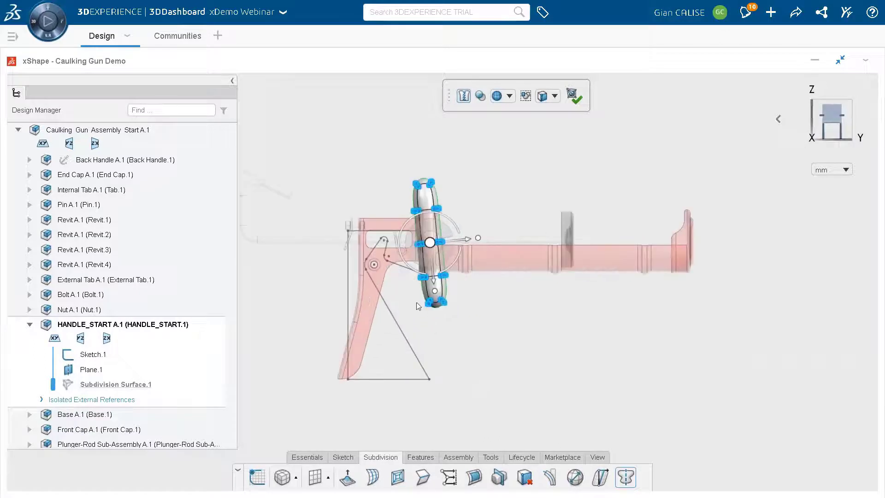
pyautogui.moveTo(462, 225); pyautogui.dragTo(433, 322)
pyautogui.moveTo(435, 317); pyautogui.dragTo(435, 320)
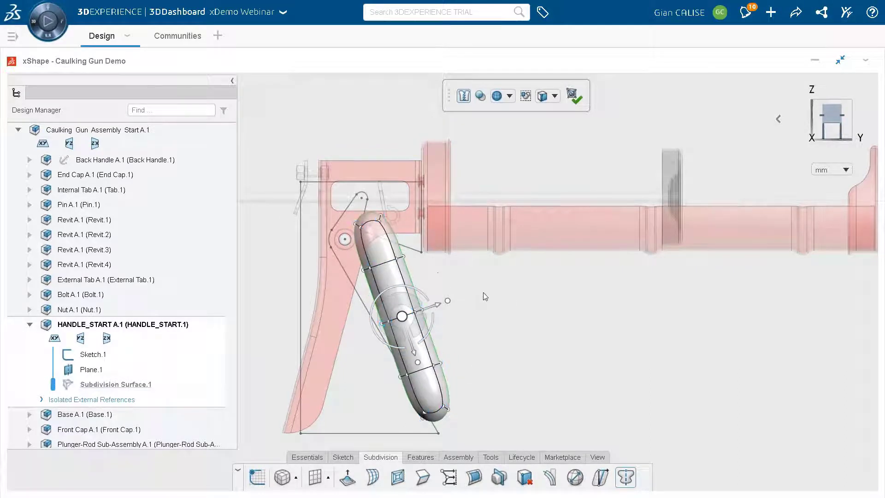
# Step: Raise and widen the box's upper end around the sketched pivot outline, and shift its upper point rows slightly toward the back handle
pyautogui.moveTo(482, 296); pyautogui.dragTo(301, 190)
pyautogui.moveTo(372, 221); pyautogui.dragTo(360, 181)
pyautogui.moveTo(385, 242); pyautogui.dragTo(328, 221)
pyautogui.moveTo(484, 332); pyautogui.dragTo(291, 150)
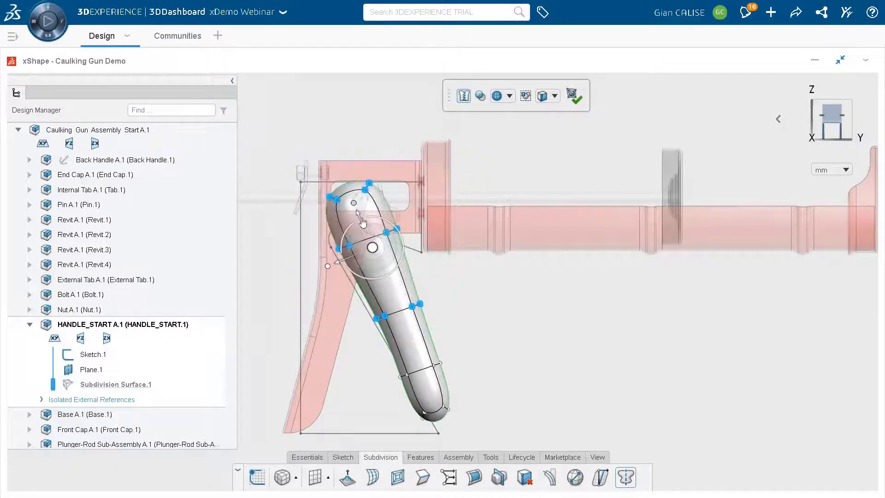
pyautogui.moveTo(344, 258); pyautogui.dragTo(337, 259)
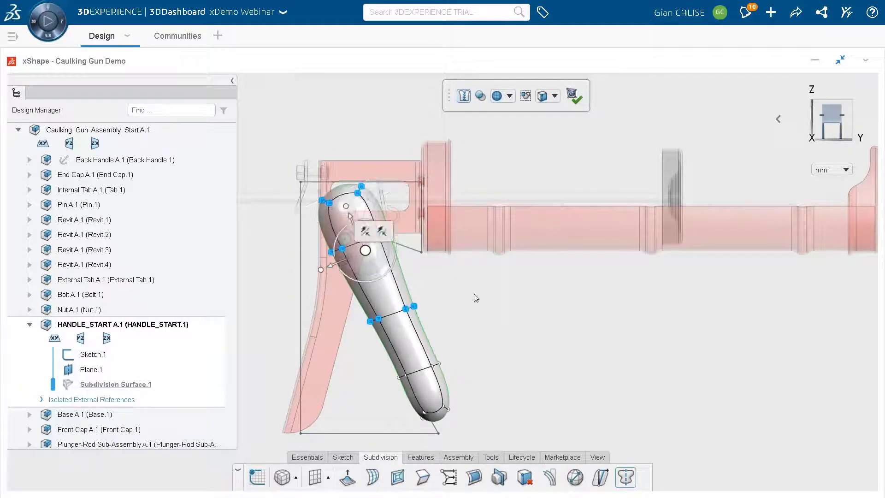
pyautogui.click(499, 326)
# Step: Delete the box's rear, upper end and lower end faces to leave an open channel
pyautogui.moveTo(500, 326); pyautogui.dragTo(424, 235, button='middle')
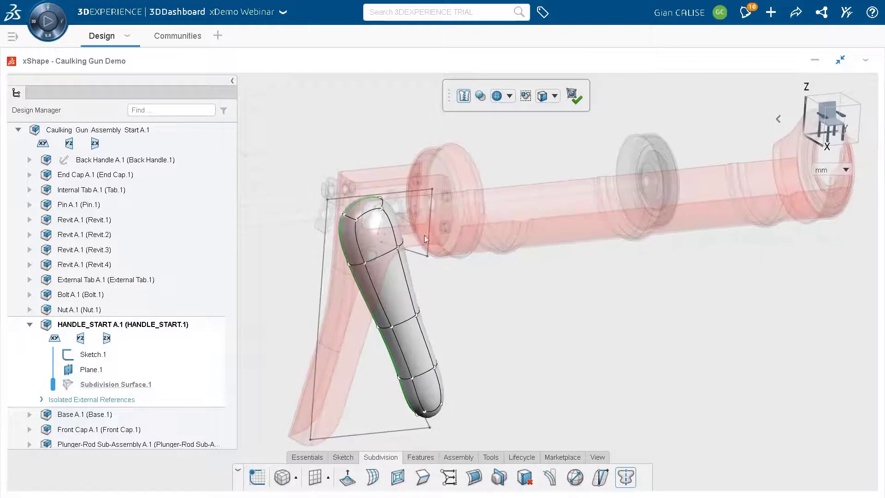
pyautogui.click(377, 205)
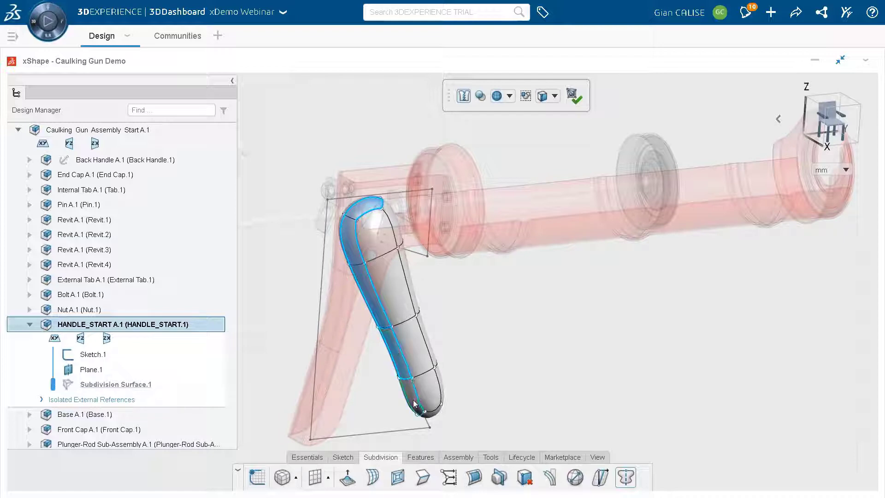
pyautogui.scroll(5, 414, 404)
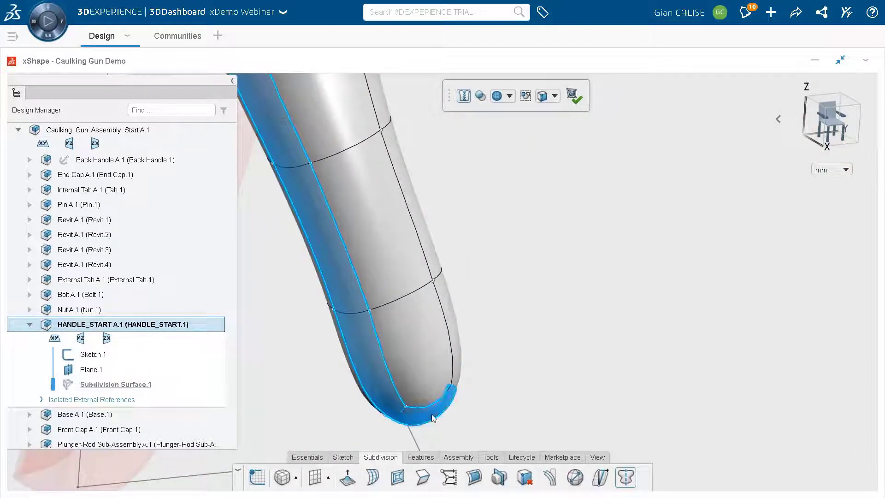
pyautogui.click(431, 414)
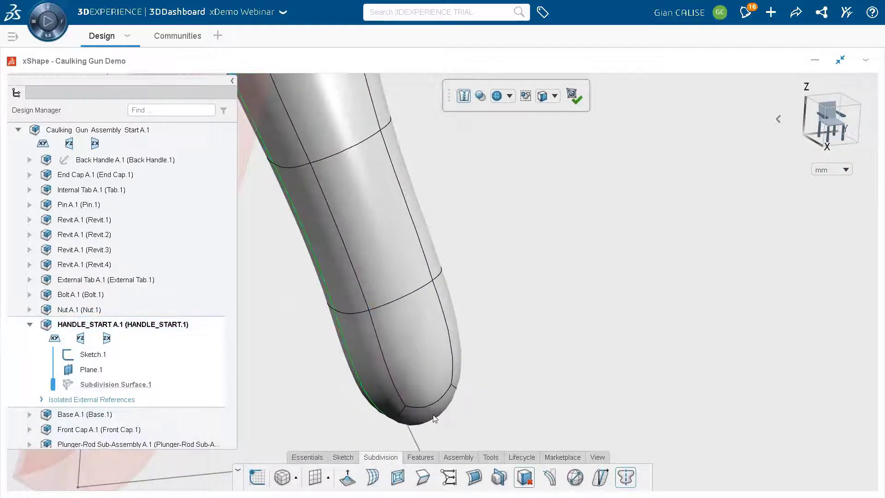
pyautogui.click(433, 416)
pyautogui.click(490, 376)
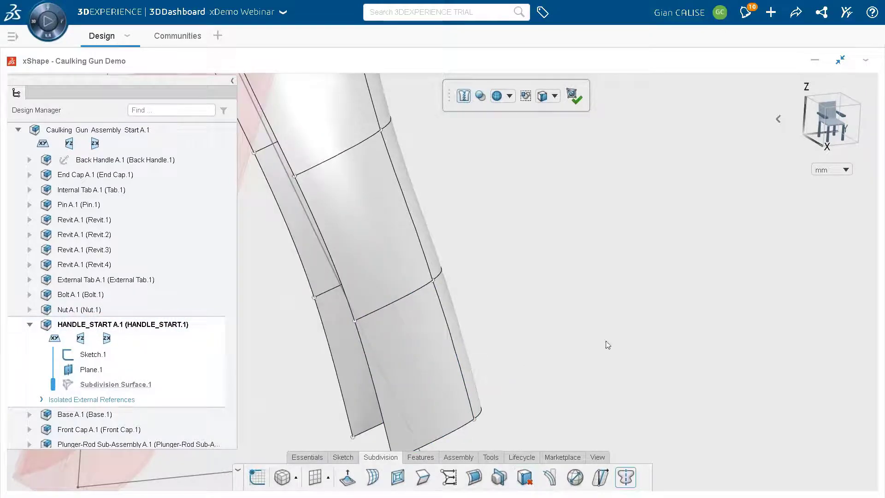
# Step: Insert a single edge loop across each of the handle mesh's lower three segments, working upward from the lowest one
pyautogui.moveTo(413, 193); pyautogui.dragTo(430, 263, button='middle')
pyautogui.press('space')
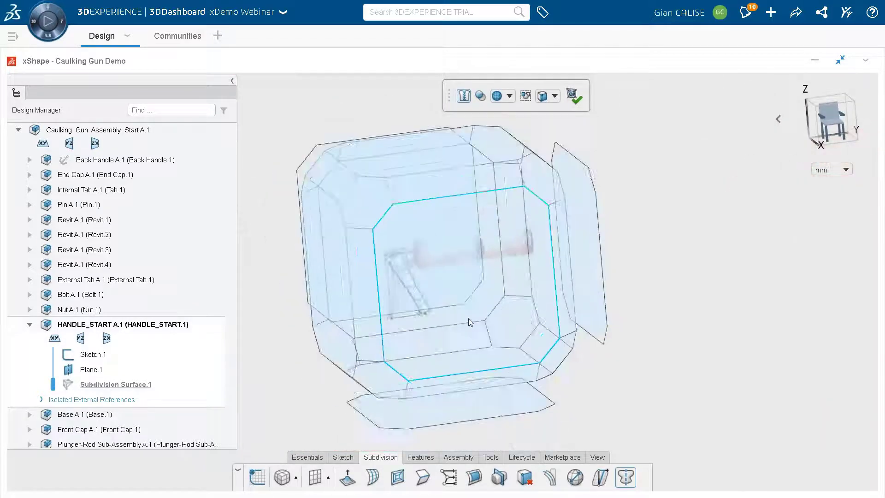
pyautogui.click(469, 318)
pyautogui.scroll(5, 391, 287)
pyautogui.scroll(3, 416, 312)
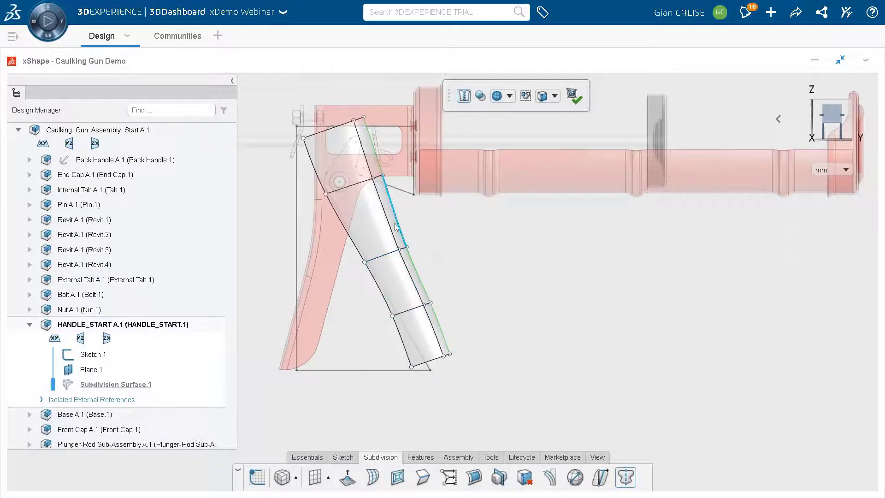
pyautogui.click(373, 478)
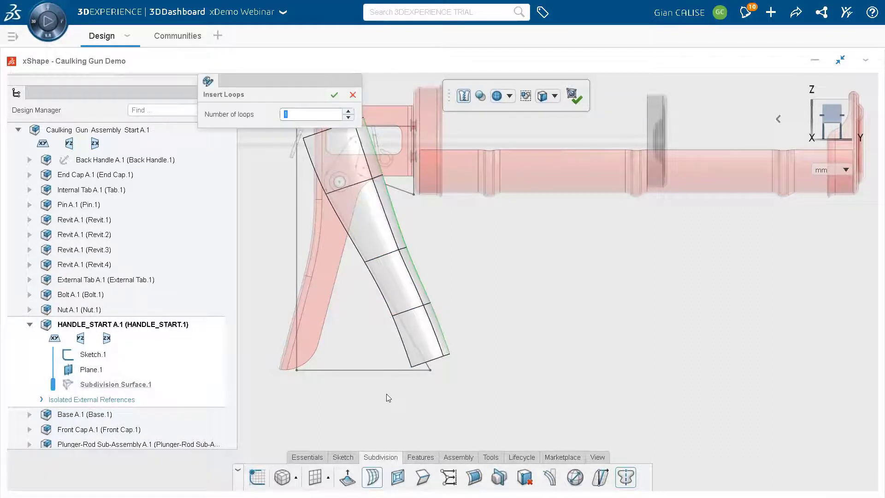
pyautogui.click(435, 330)
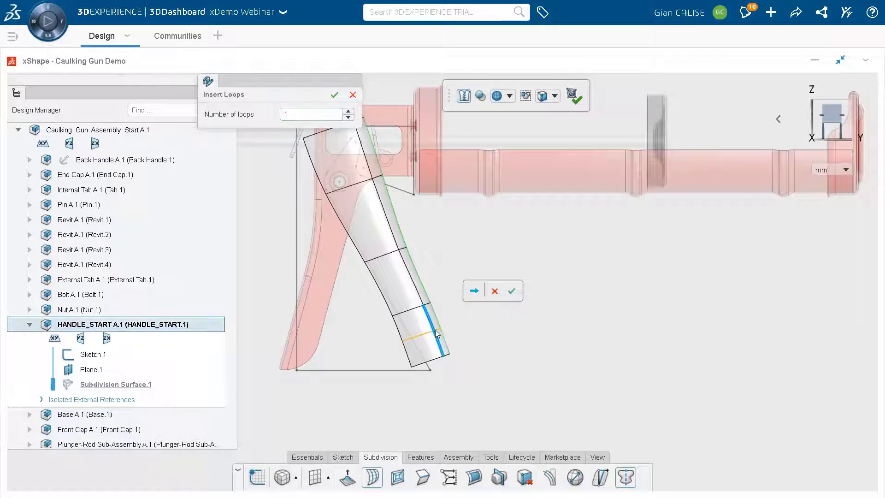
pyautogui.click(474, 291)
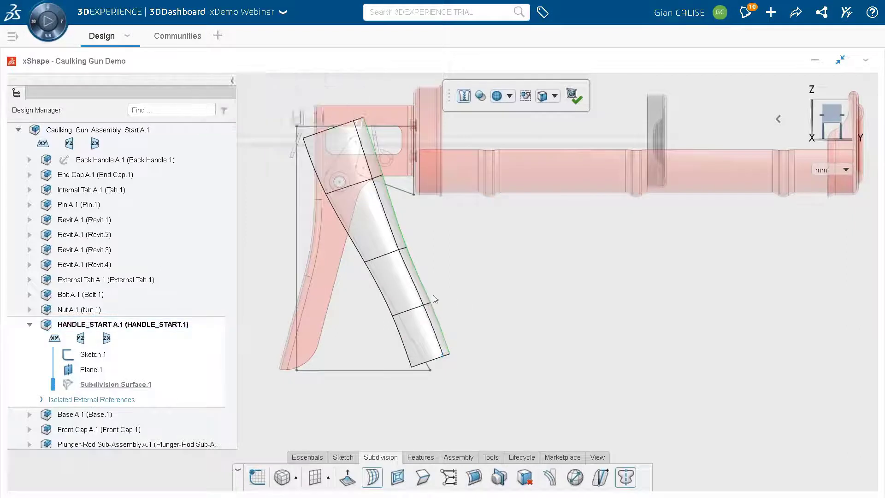
pyautogui.click(409, 273)
pyautogui.click(459, 241)
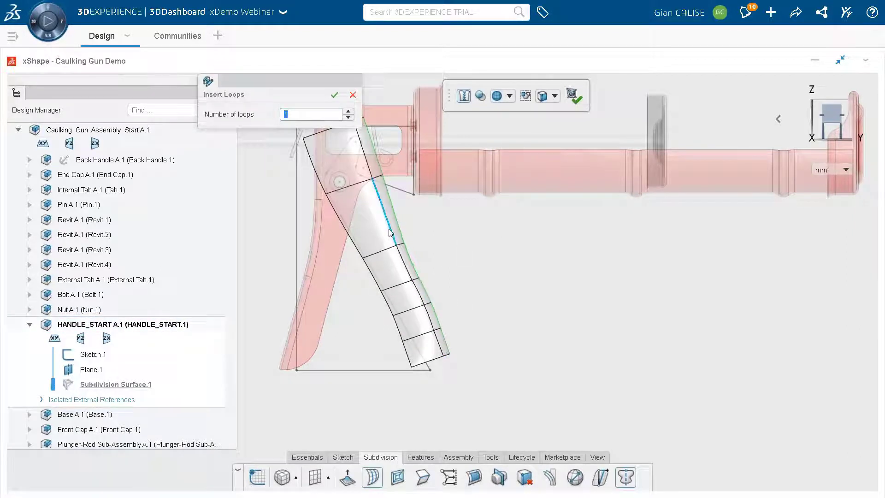
pyautogui.click(389, 228)
pyautogui.click(430, 190)
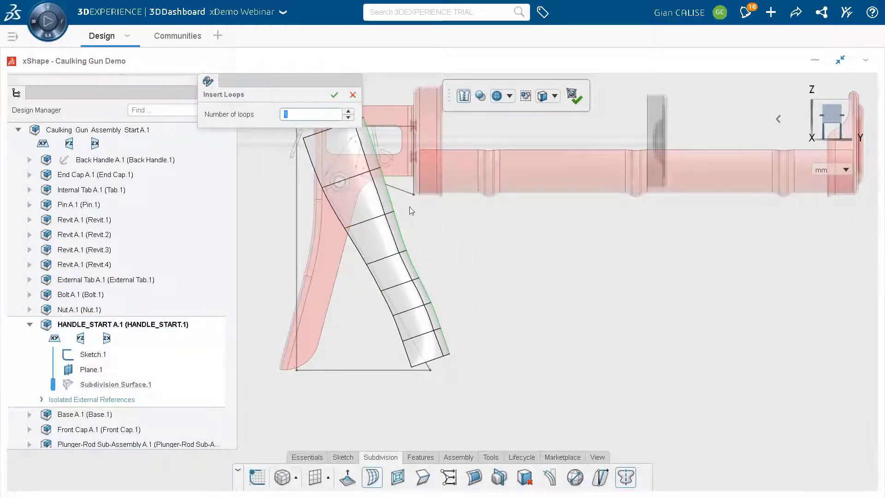
# Step: Insert a single edge loop across each of the next two segments up the handle mesh and finish inserting loops
pyautogui.click(394, 242)
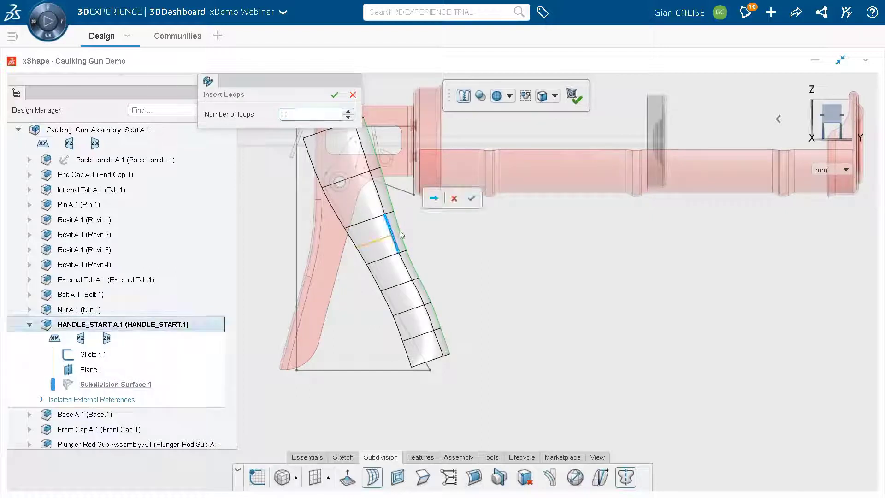
pyautogui.click(434, 198)
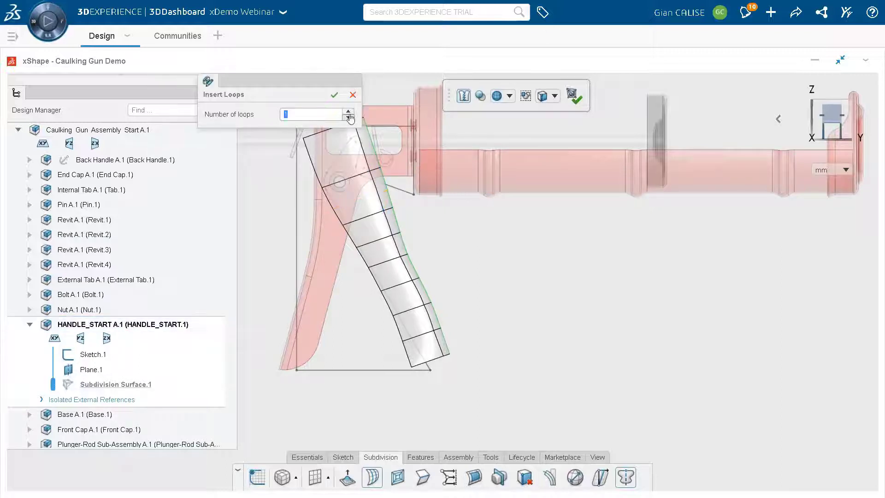
pyautogui.click(334, 95)
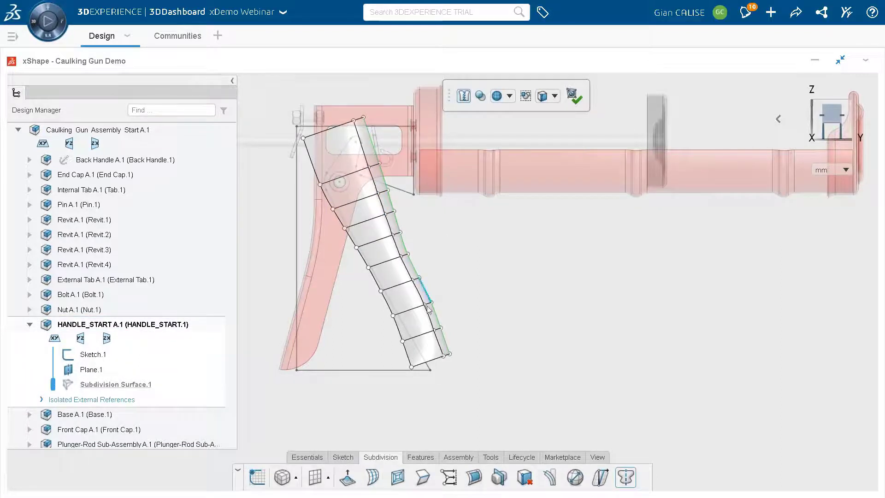
# Step: Select every second short cross edge along the handle's front, starting at its lower end, and align the manipulator to XYZ
pyautogui.scroll(5, 428, 310)
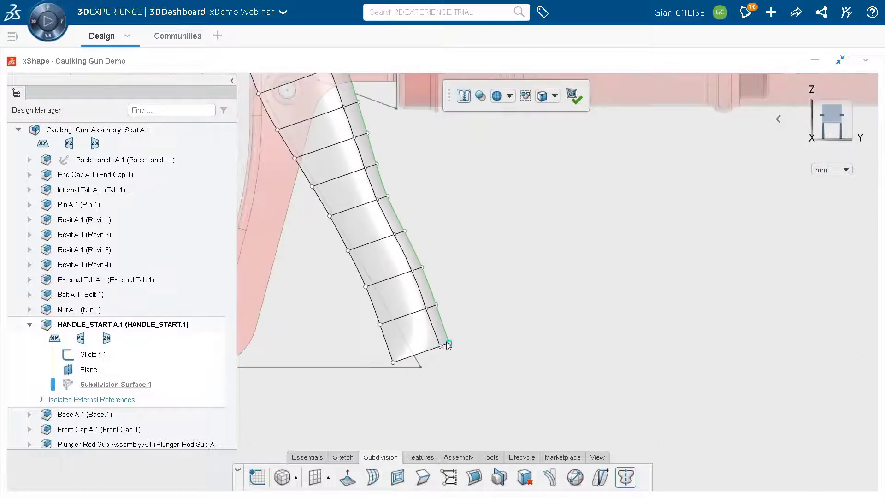
pyautogui.scroll(3, 447, 348)
pyautogui.click(445, 347)
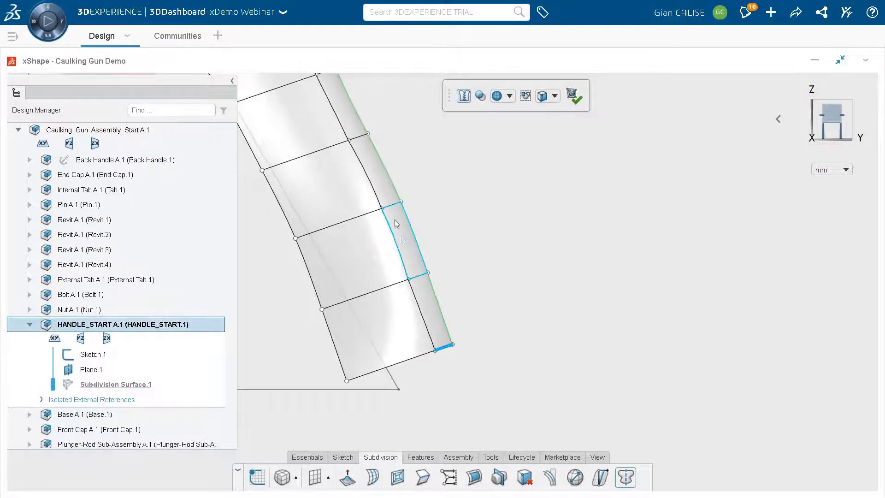
pyautogui.keyDown('ctrl'); pyautogui.click(392, 204); pyautogui.keyUp('ctrl')
pyautogui.scroll(-5, 389, 215)
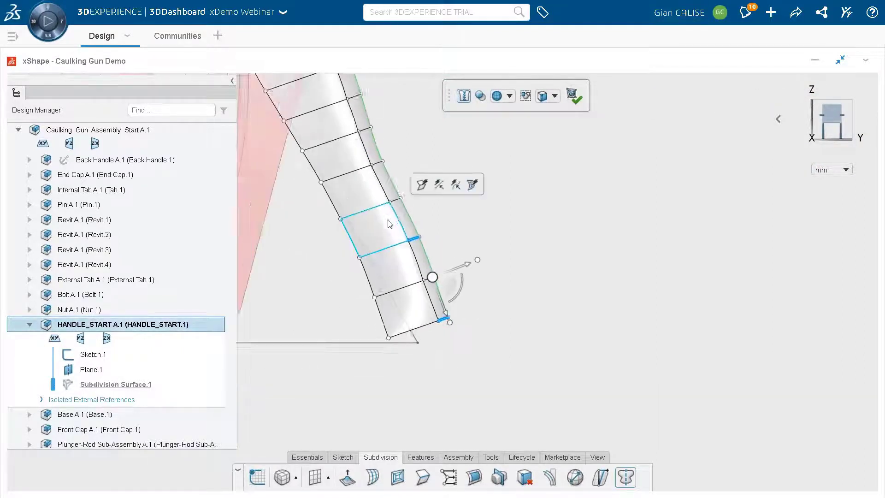
pyautogui.scroll(5, 385, 181)
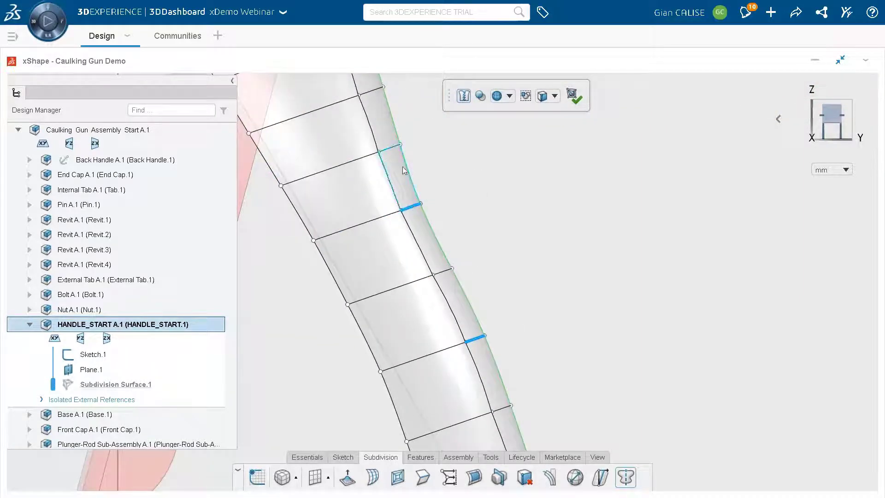
pyautogui.keyDown('ctrl'); pyautogui.click(376, 88); pyautogui.keyUp('ctrl')
pyautogui.scroll(-5, 456, 216)
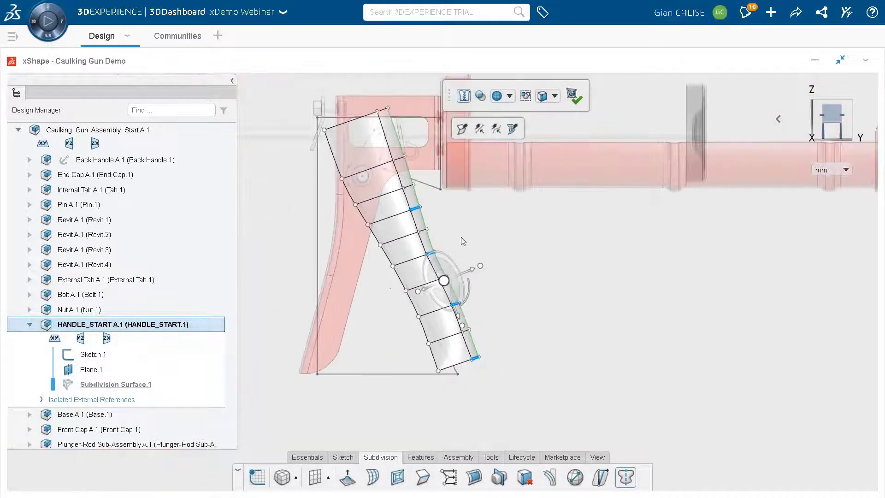
pyautogui.scroll(2, 459, 244)
pyautogui.moveTo(459, 300); pyautogui.dragTo(592, 289, button='middle')
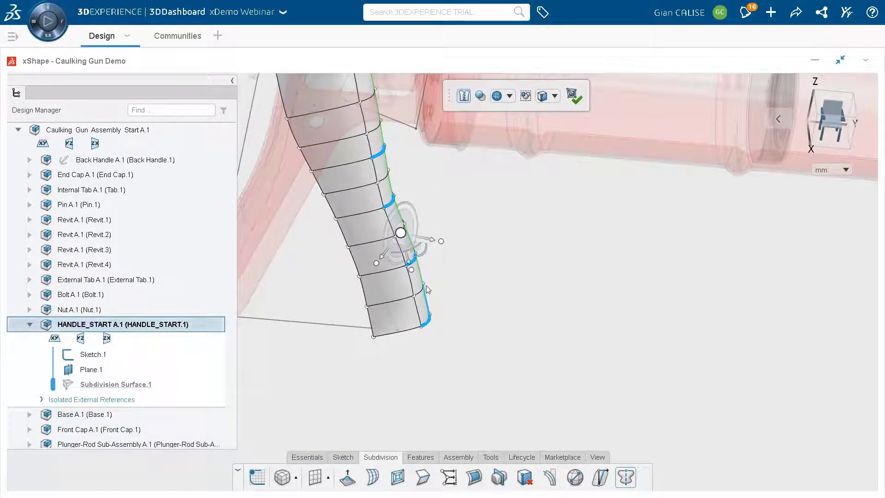
pyautogui.scroll(-5, 418, 270)
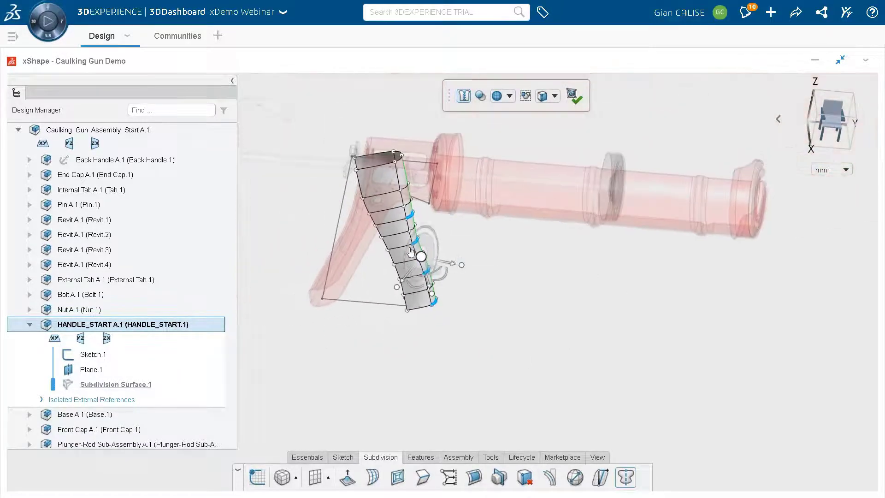
pyautogui.scroll(4, 411, 253)
pyautogui.click(440, 271)
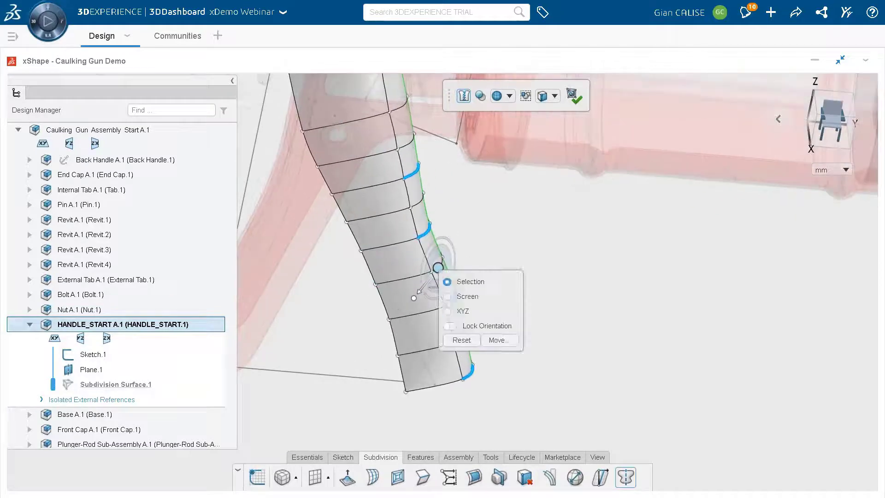
pyautogui.click(457, 314)
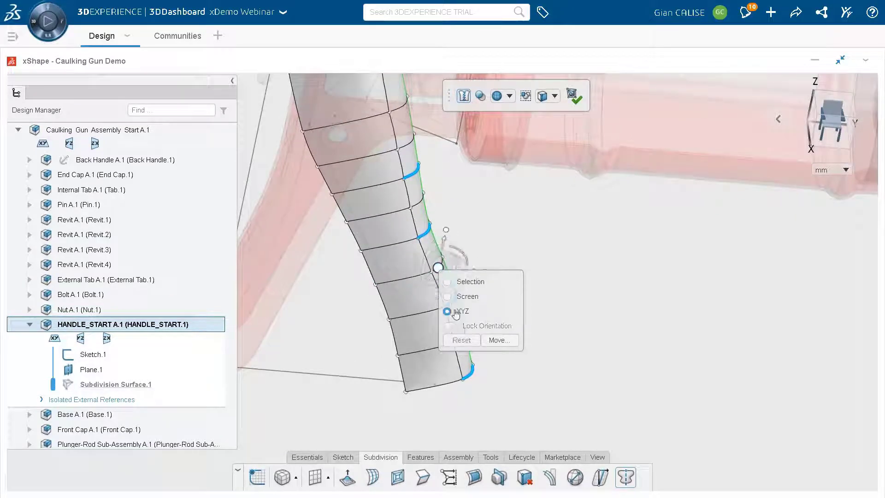
pyautogui.click(512, 237)
# Step: Move four alternate front cross edges, starting from the handle's lower end, back toward the rear handle and slightly down to form finger grooves
pyautogui.scroll(3, 493, 370)
pyautogui.moveTo(493, 370); pyautogui.dragTo(479, 352, button='middle')
pyautogui.click(526, 430)
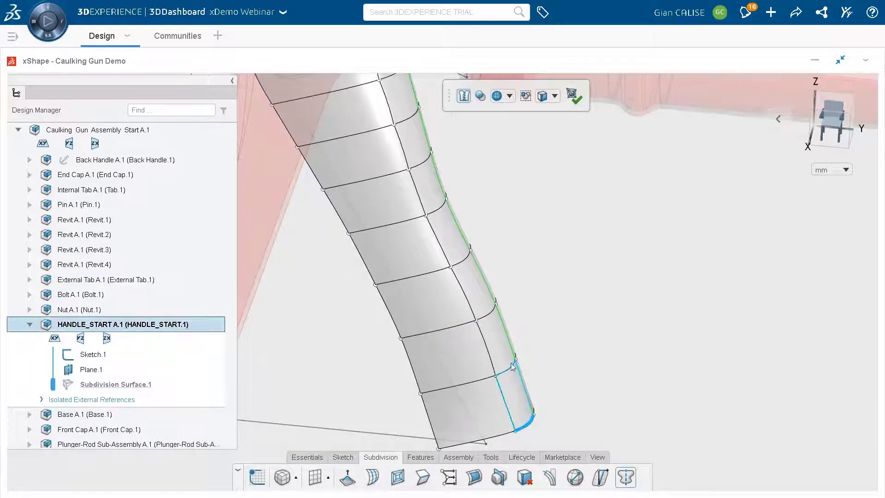
pyautogui.keyDown('ctrl'); pyautogui.click(487, 315); pyautogui.keyUp('ctrl')
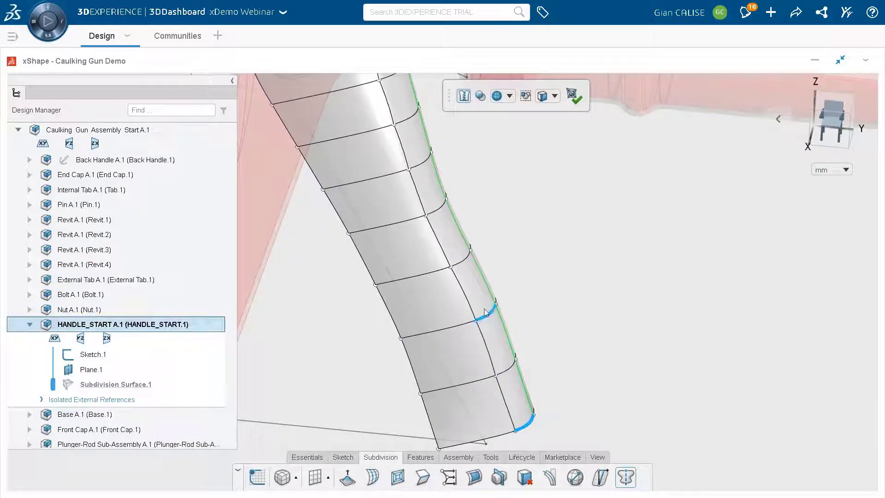
pyautogui.keyDown('ctrl'); pyautogui.click(412, 123); pyautogui.keyUp('ctrl')
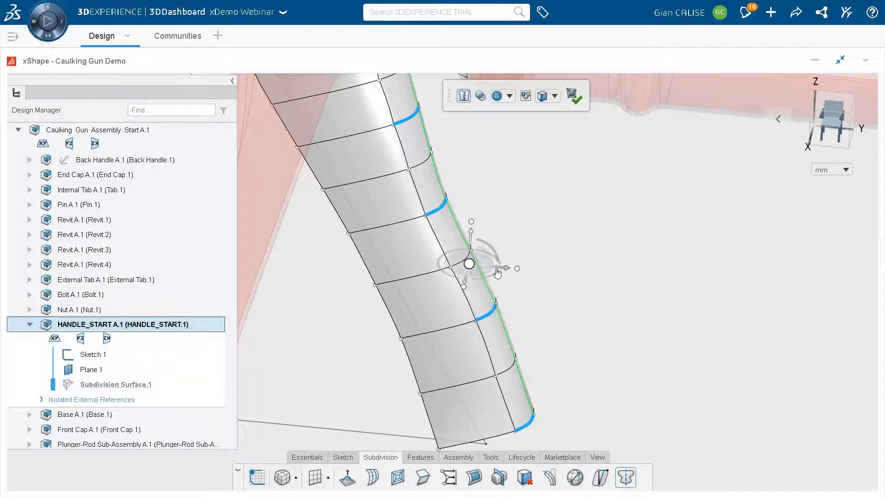
pyautogui.moveTo(503, 272); pyautogui.dragTo(458, 263)
pyautogui.moveTo(458, 265); pyautogui.dragTo(489, 282, button='middle')
pyautogui.moveTo(417, 253); pyautogui.dragTo(417, 260)
pyautogui.click(607, 295)
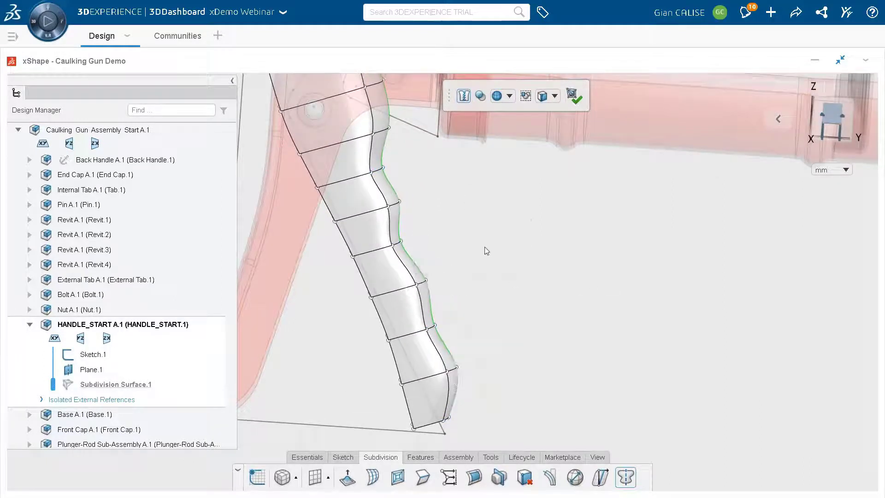
# Step: Move the four front cross edges between the finger grooves forward toward the barrel and slightly up to accentuate the grip ridges
pyautogui.moveTo(484, 249); pyautogui.dragTo(464, 308, button='middle')
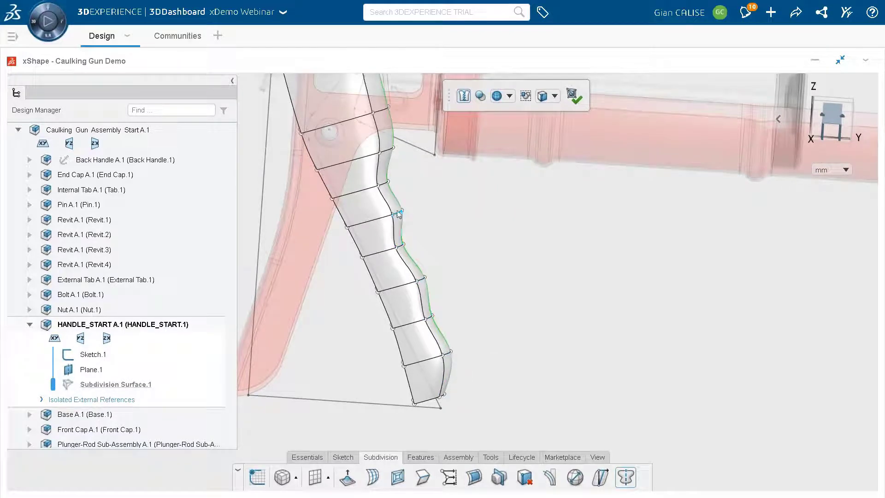
pyautogui.moveTo(523, 256); pyautogui.dragTo(479, 251, button='middle')
pyautogui.scroll(5, 478, 341)
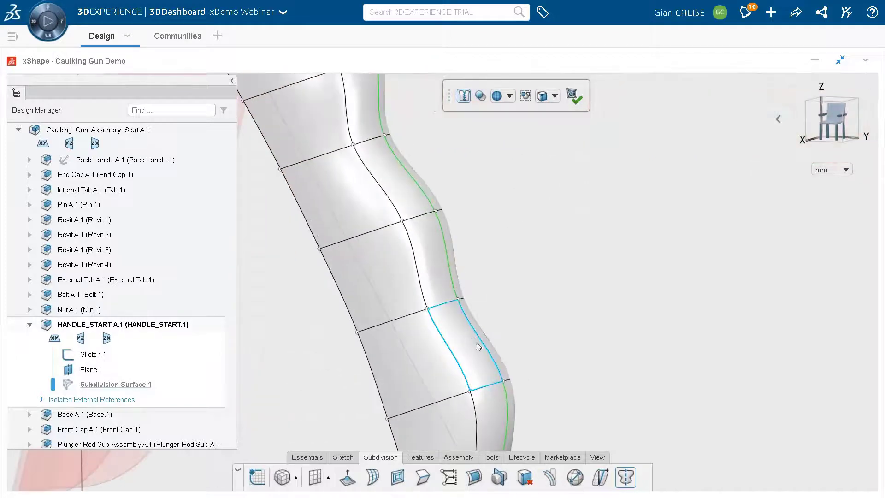
pyautogui.scroll(-2, 484, 360)
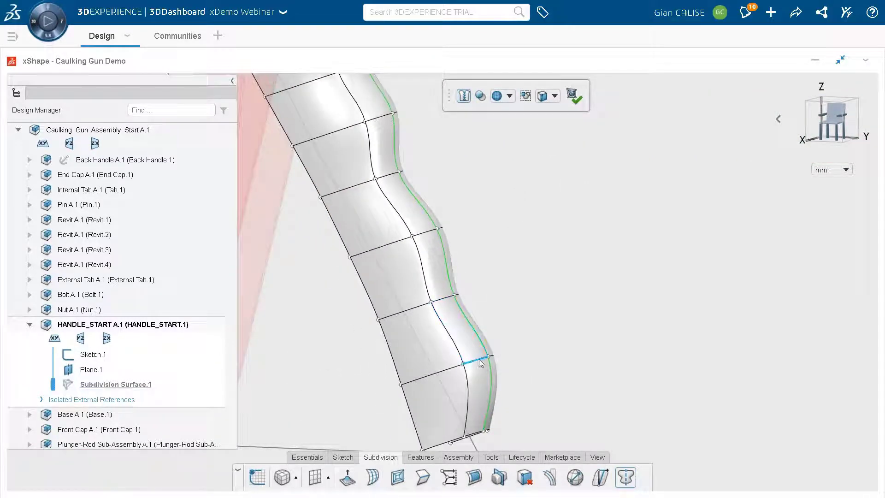
pyautogui.click(482, 360)
pyautogui.keyDown('ctrl'); pyautogui.click(429, 232); pyautogui.keyUp('ctrl')
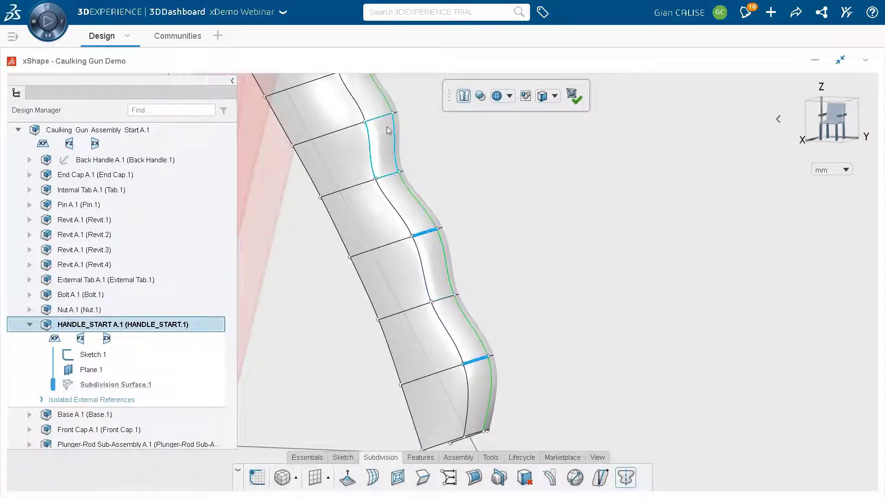
pyautogui.keyDown('ctrl'); pyautogui.click(385, 118); pyautogui.keyUp('ctrl')
pyautogui.scroll(-4, 431, 178)
pyautogui.scroll(3, 424, 175)
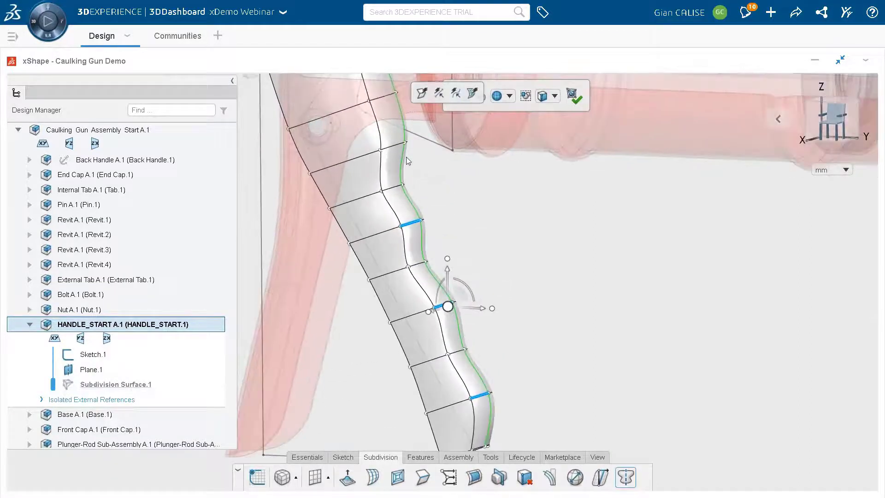
pyautogui.keyDown('ctrl'); pyautogui.click(390, 147); pyautogui.keyUp('ctrl')
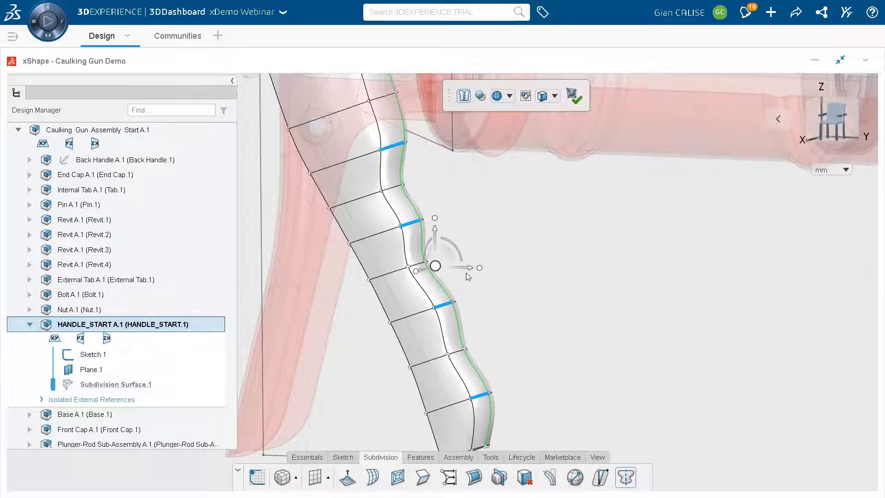
pyautogui.moveTo(466, 271); pyautogui.dragTo(483, 270)
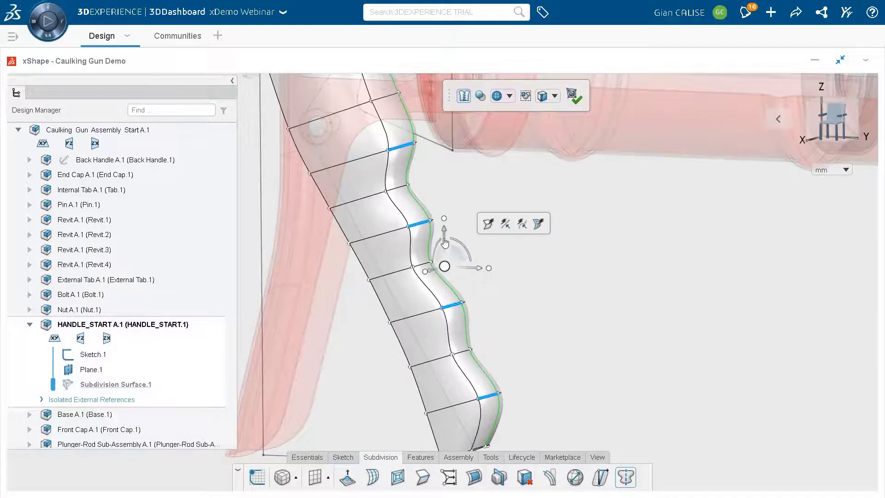
pyautogui.moveTo(444, 233)
pyautogui.mouseDown()
pyautogui.moveTo(444, 217)
pyautogui.moveTo(453, 225)
pyautogui.mouseUp()
pyautogui.moveTo(585, 362); pyautogui.dragTo(603, 333, button='middle')
pyautogui.scroll(-3, 355, 222)
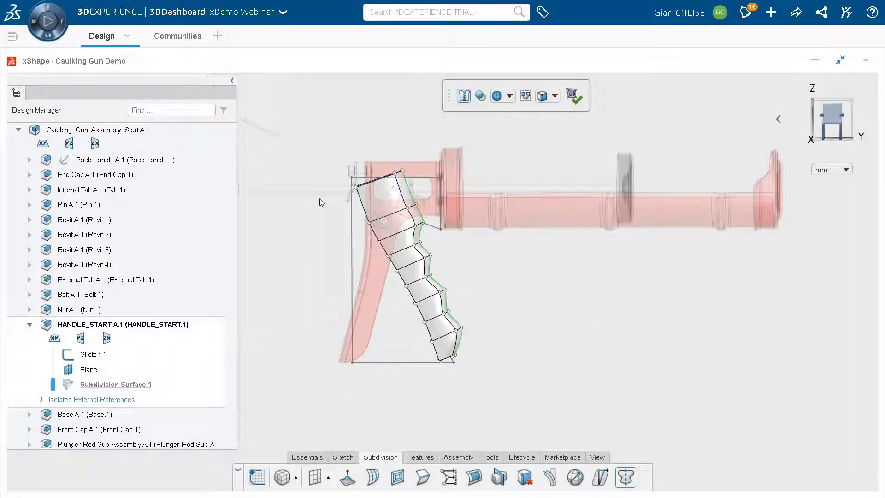
pyautogui.scroll(3, 378, 216)
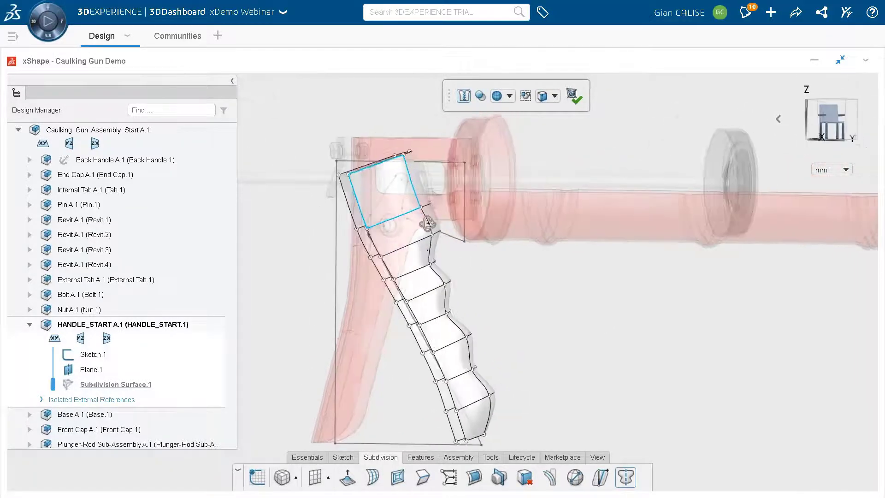
pyautogui.moveTo(427, 224); pyautogui.dragTo(433, 312, button='middle')
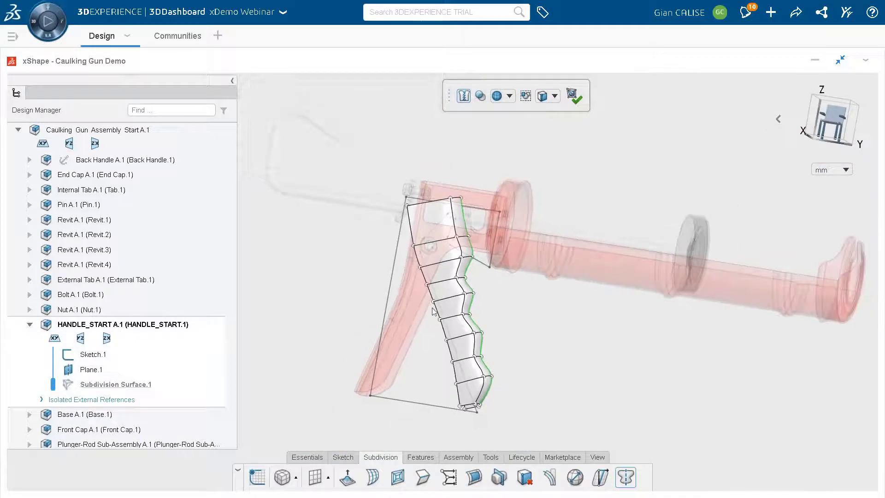
pyautogui.moveTo(551, 336); pyautogui.dragTo(559, 397, button='middle')
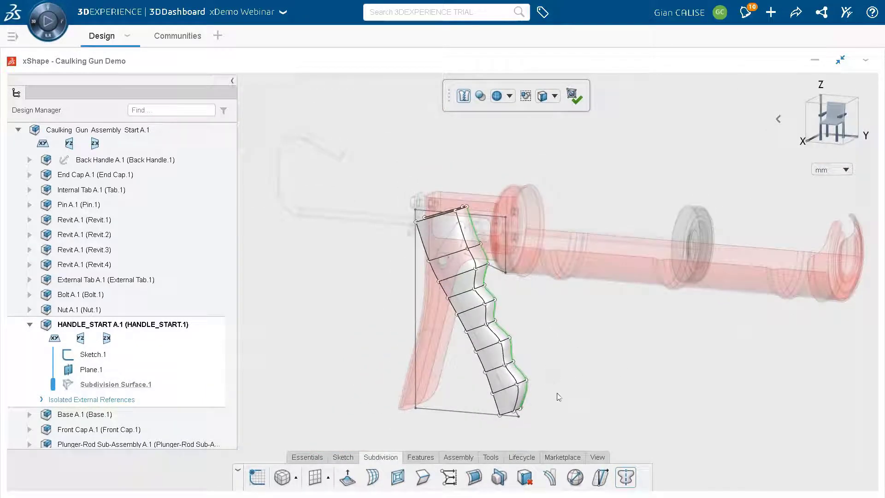
# Step: Run a 1-degree draft analysis on the handle with reference planes displayed, using Plane.1 as the pull direction, and examine the result
pyautogui.click(485, 460)
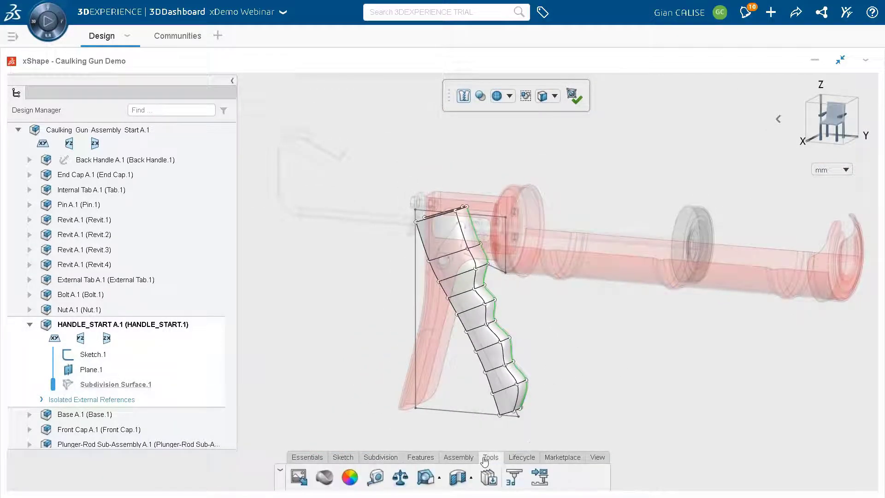
pyautogui.click(426, 481)
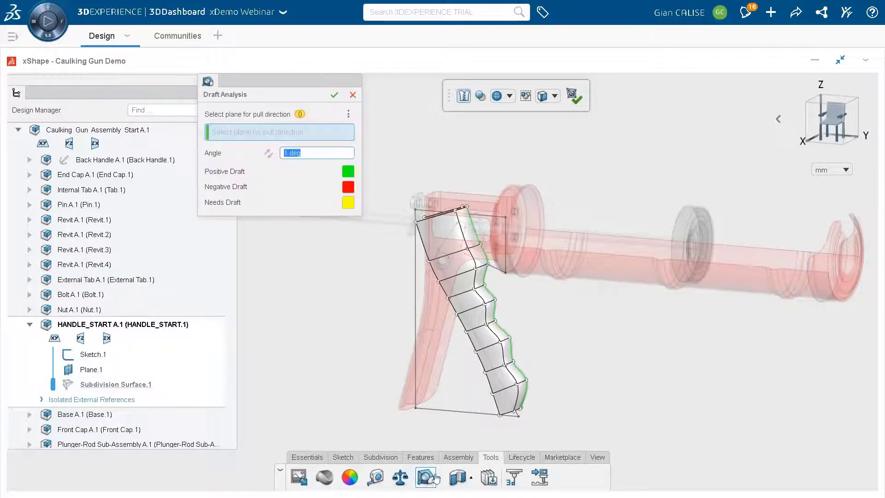
pyautogui.click(598, 458)
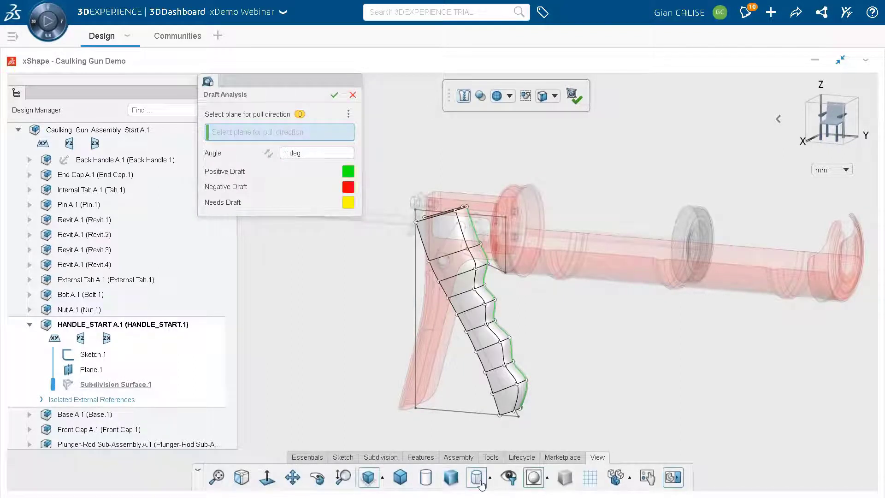
pyautogui.click(509, 477)
pyautogui.click(509, 379)
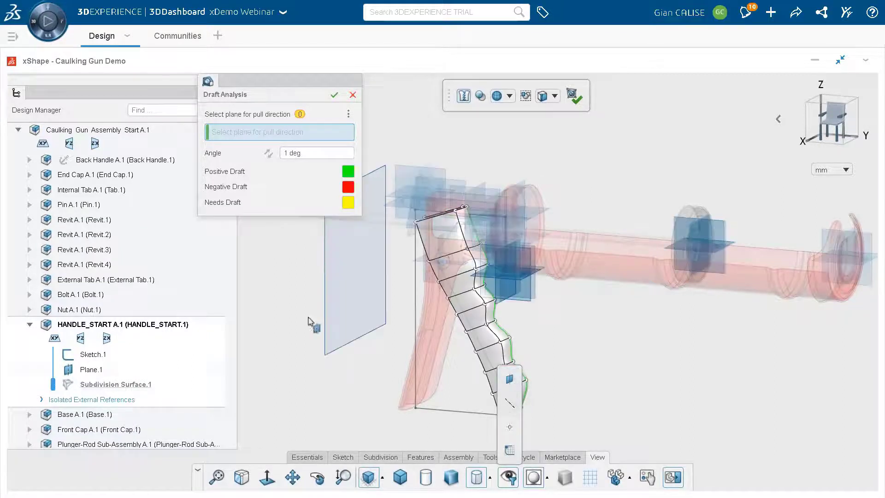
pyautogui.click(377, 186)
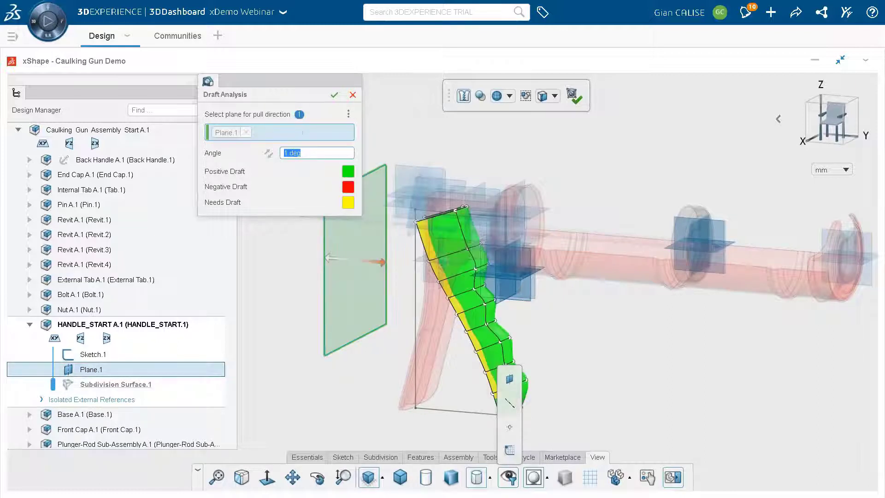
pyautogui.click(335, 95)
pyautogui.click(507, 479)
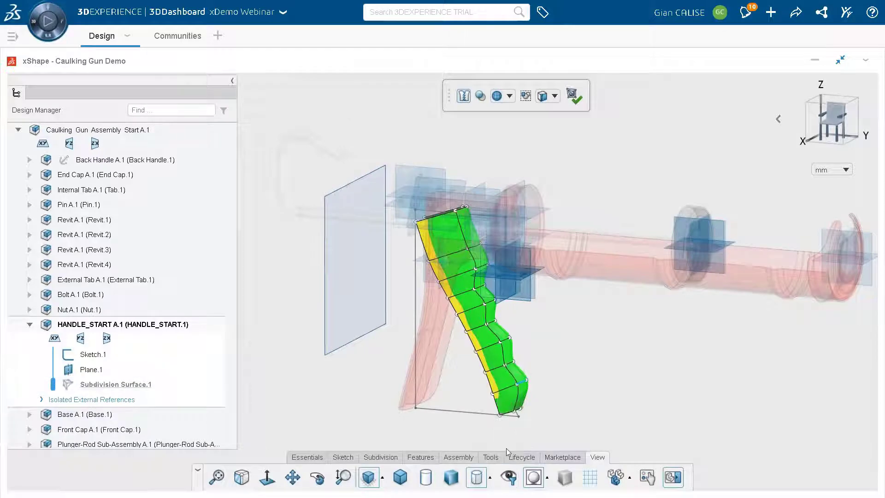
pyautogui.scroll(5, 502, 349)
pyautogui.scroll(-4, 576, 387)
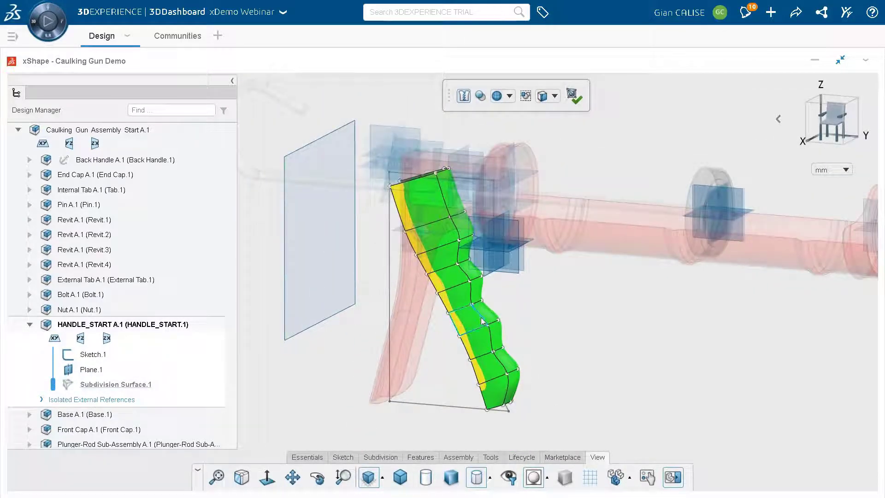
pyautogui.moveTo(481, 317); pyautogui.dragTo(493, 302, button='middle')
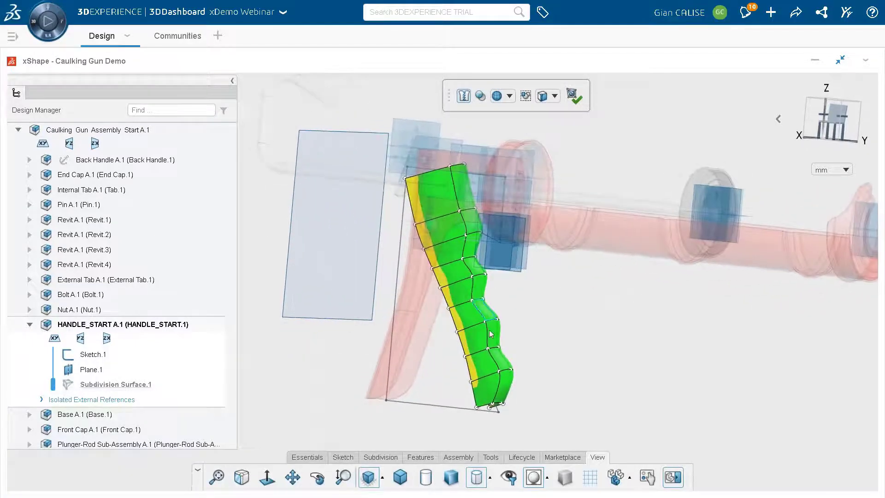
# Step: Select the full lengthwise edge loop between the handle's side and front faces and shift it slightly to improve the side draft
pyautogui.doubleClick(502, 390)
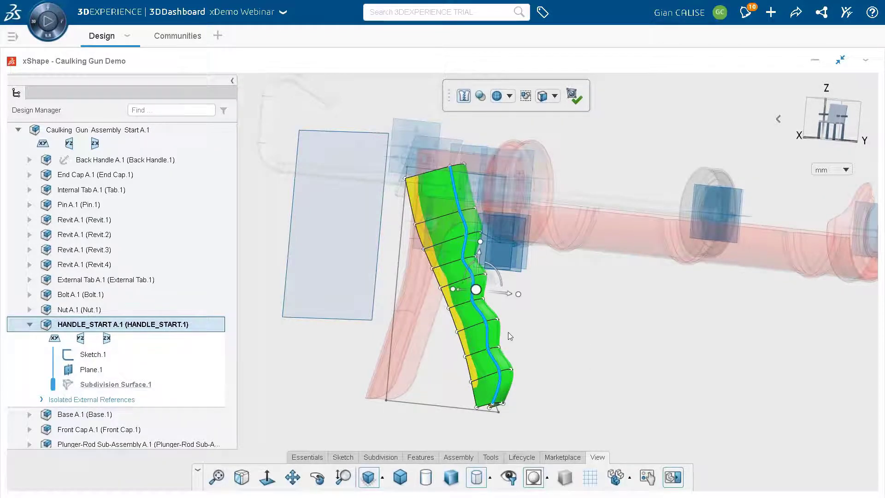
pyautogui.scroll(3, 508, 336)
pyautogui.scroll(2, 365, 224)
pyautogui.moveTo(364, 223); pyautogui.dragTo(355, 233, button='middle')
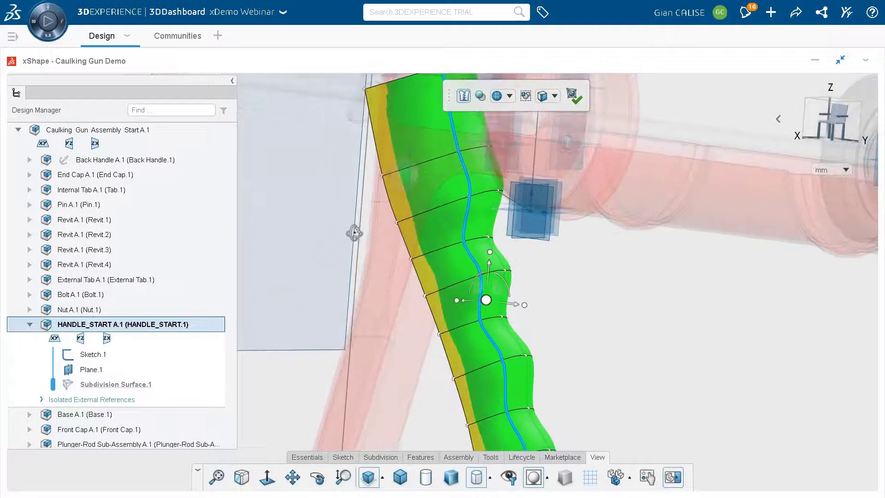
pyautogui.scroll(2, 461, 325)
pyautogui.moveTo(477, 304); pyautogui.dragTo(478, 298)
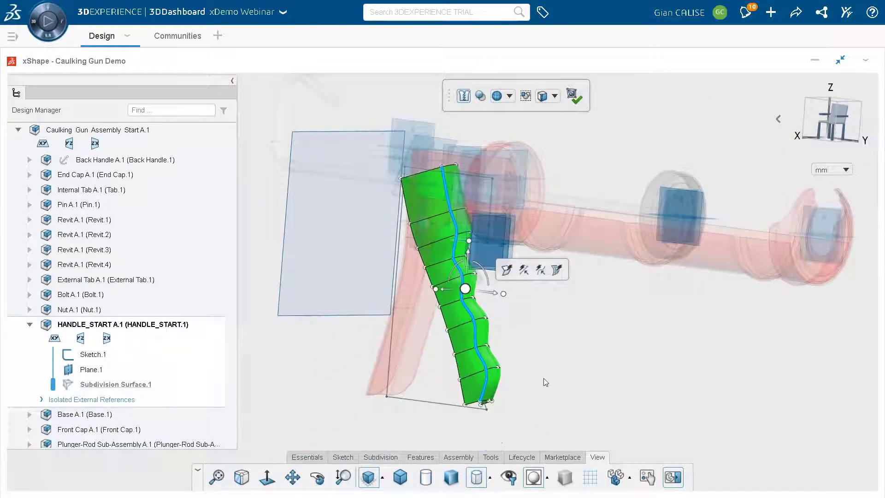
pyautogui.click(545, 382)
pyautogui.scroll(-2, 527, 328)
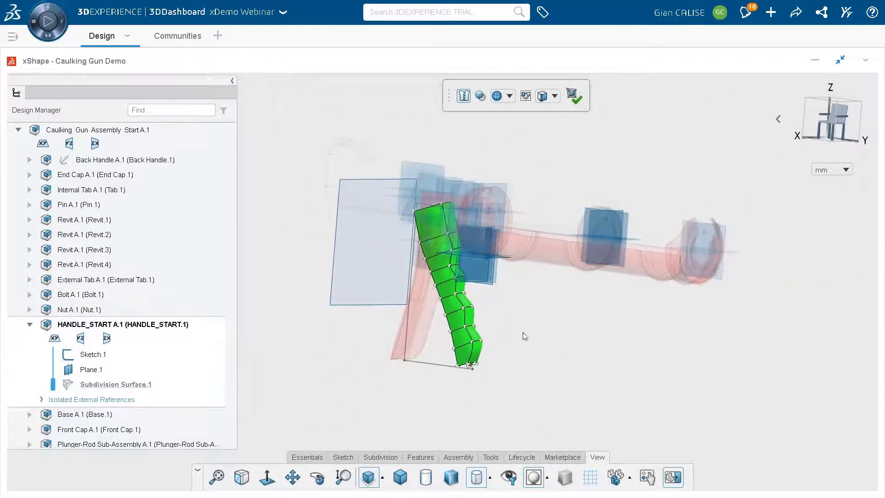
pyautogui.moveTo(514, 306); pyautogui.dragTo(583, 328, button='middle')
pyautogui.click(493, 459)
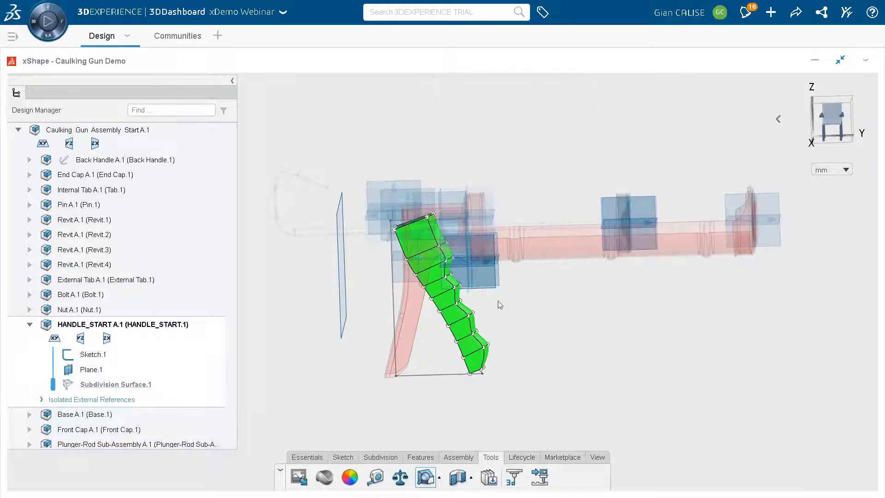
pyautogui.scroll(4, 385, 260)
pyautogui.moveTo(432, 260); pyautogui.dragTo(454, 259, button='middle')
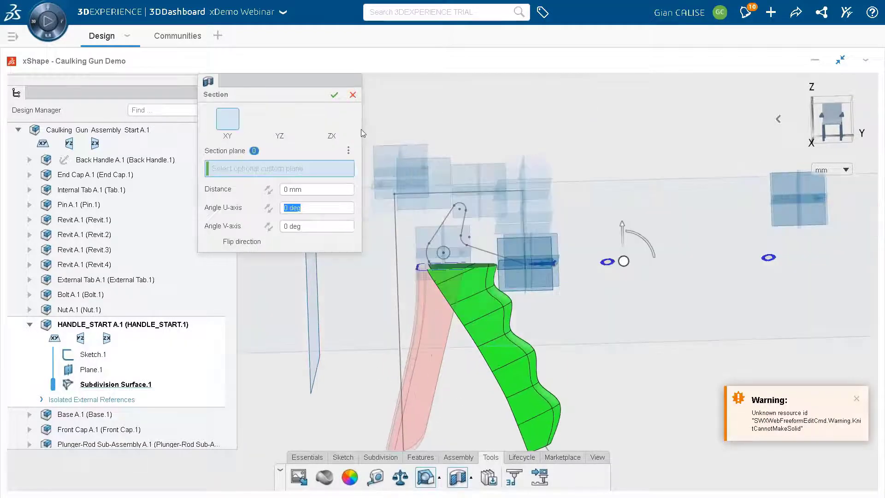
pyautogui.click(354, 95)
pyautogui.scroll(-3, 443, 276)
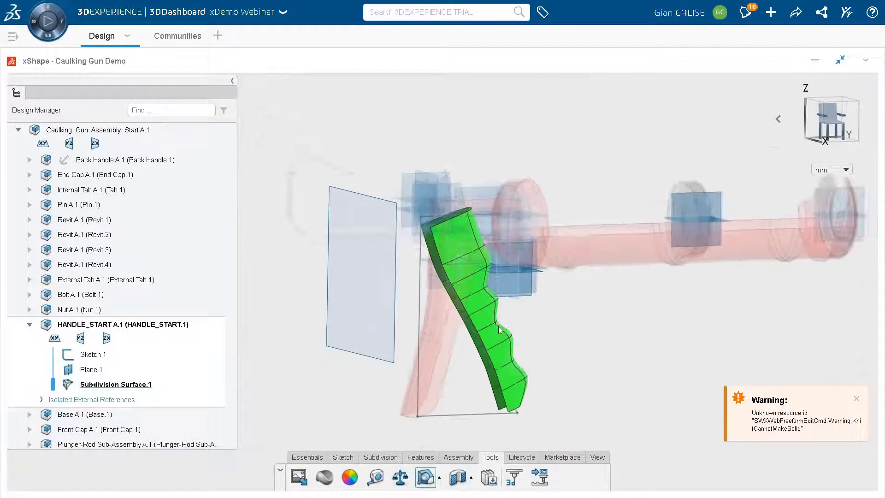
# Step: Reopen the handle's subdivision surface for editing and compare its width with the surrounding assembly from the end view
pyautogui.click(475, 309)
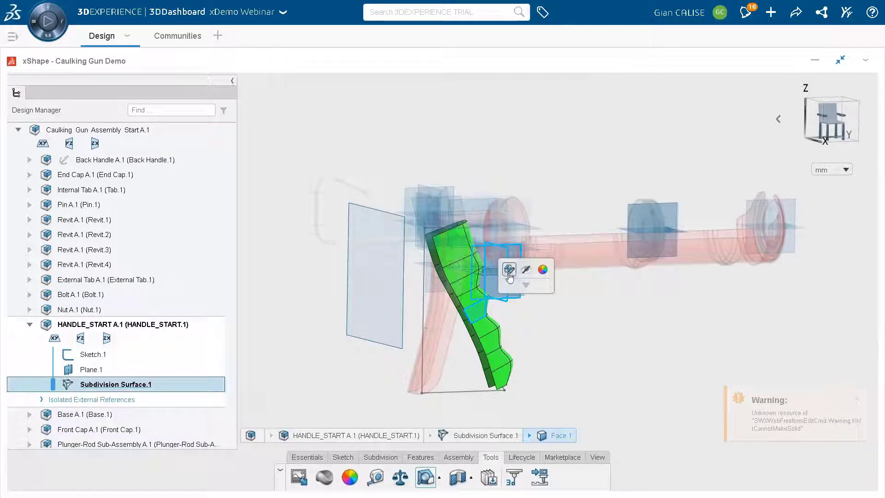
pyautogui.click(509, 271)
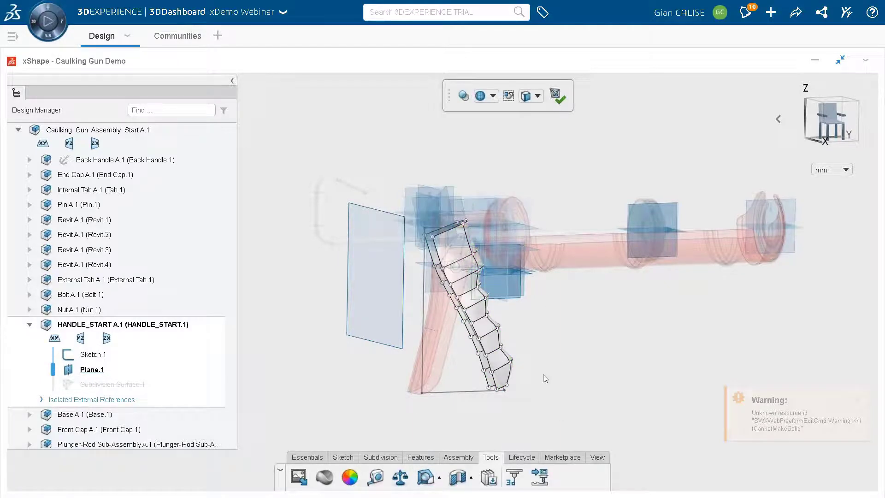
pyautogui.moveTo(543, 378); pyautogui.dragTo(669, 371, button='middle')
pyautogui.scroll(6, 563, 252)
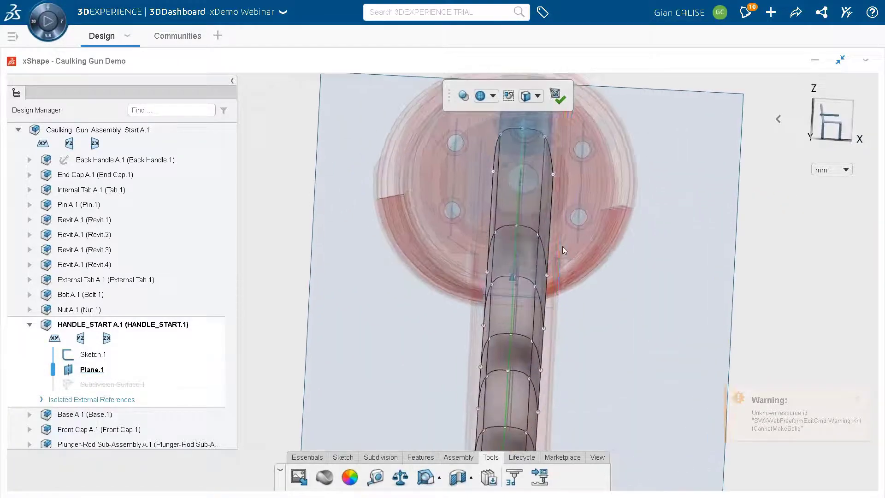
pyautogui.scroll(-5, 563, 251)
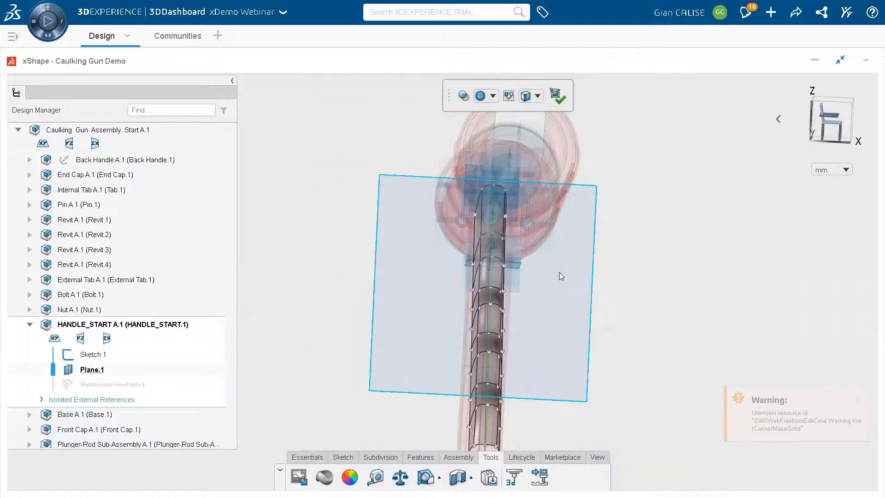
pyautogui.moveTo(635, 346); pyautogui.dragTo(390, 406, button='middle')
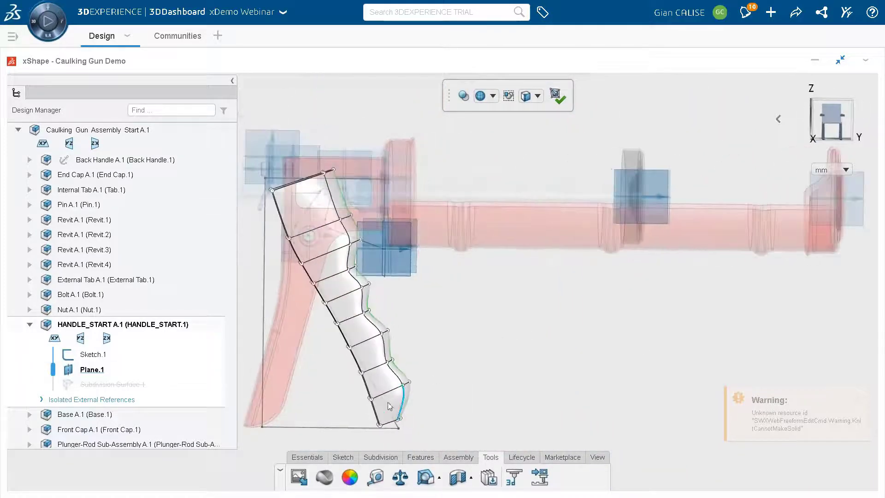
# Step: Widen the handle symmetrically by moving the full lengthwise row of side faces outward along X, and finish the subdivision edit
pyautogui.click(385, 378)
pyautogui.click(373, 353)
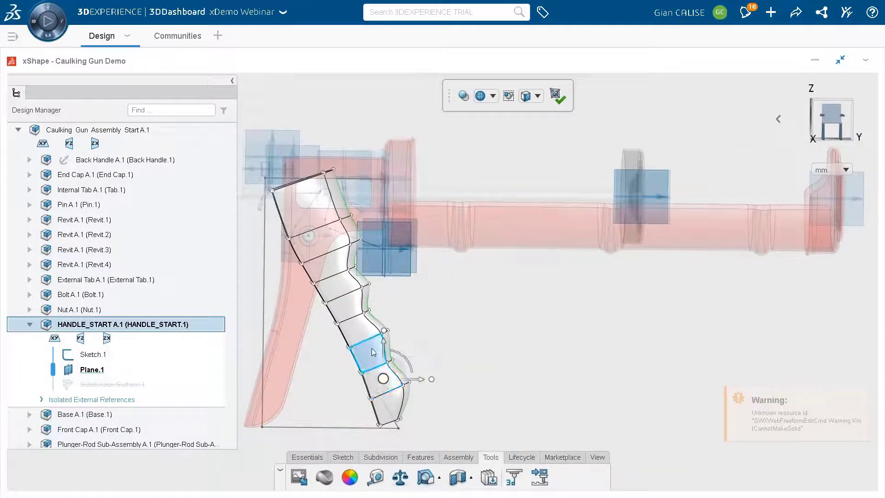
pyautogui.doubleClick(373, 353)
pyautogui.moveTo(508, 376); pyautogui.dragTo(450, 292, button='middle')
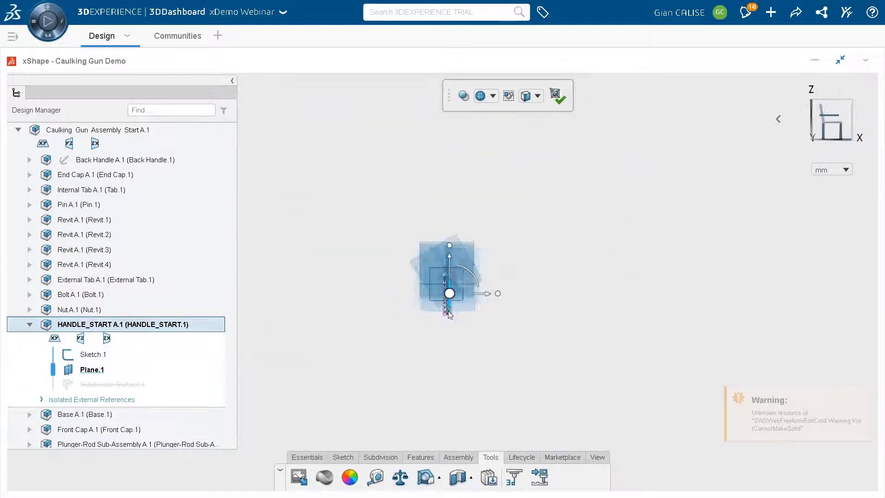
pyautogui.scroll(5, 457, 296)
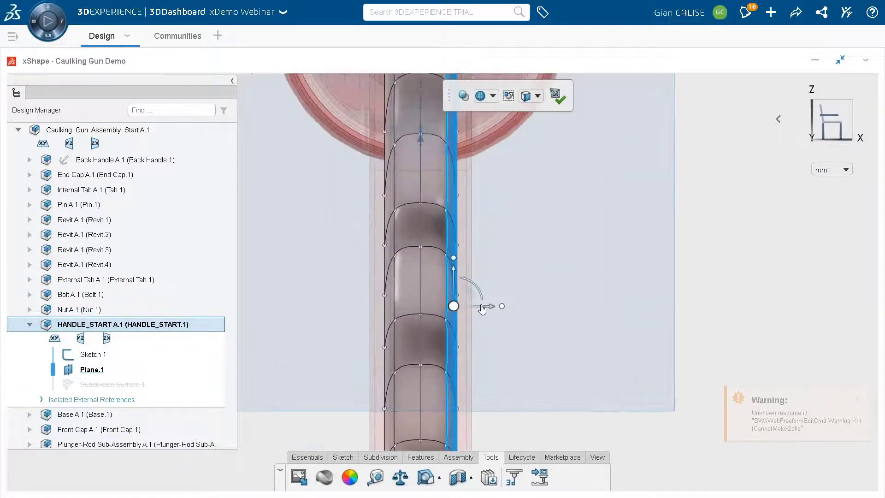
pyautogui.moveTo(483, 307); pyautogui.dragTo(488, 304)
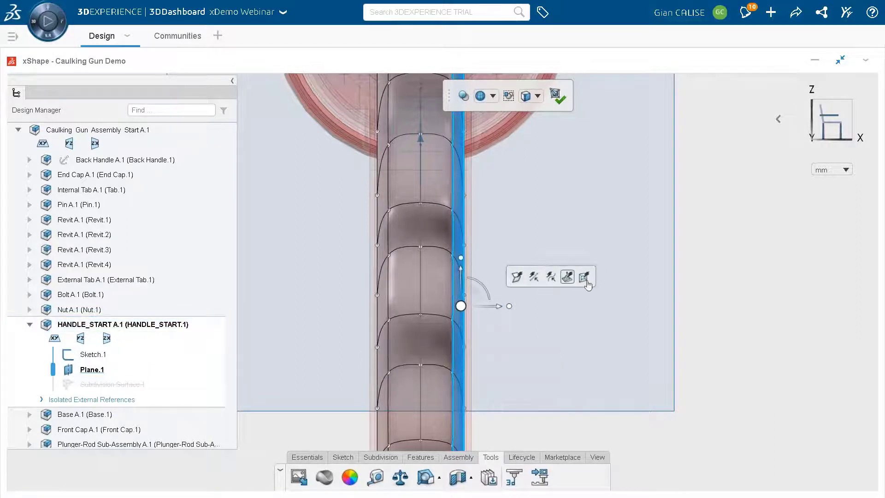
pyautogui.click(752, 341)
pyautogui.scroll(-3, 576, 212)
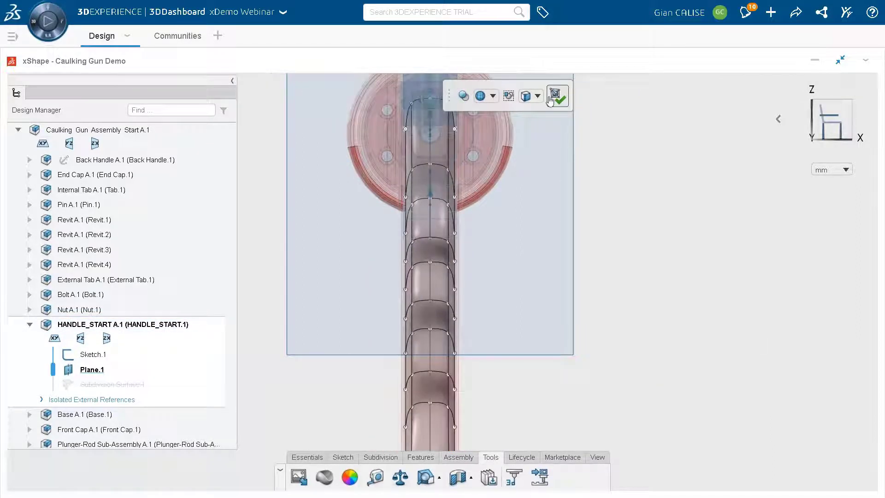
pyautogui.click(550, 100)
pyautogui.scroll(-5, 645, 295)
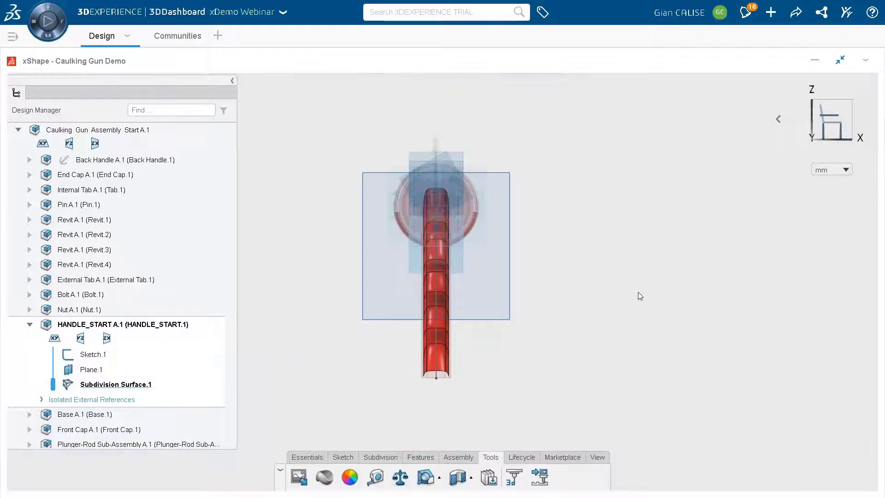
# Step: Thicken the handle's whole surface body by 1 mm toward the inside, using body selection and a blind distance
pyautogui.moveTo(638, 296); pyautogui.dragTo(423, 328, button='middle')
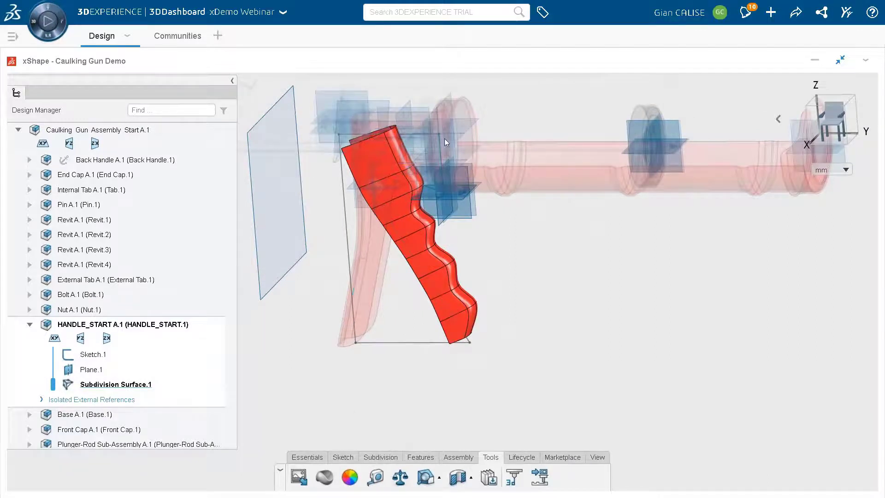
pyautogui.click(378, 459)
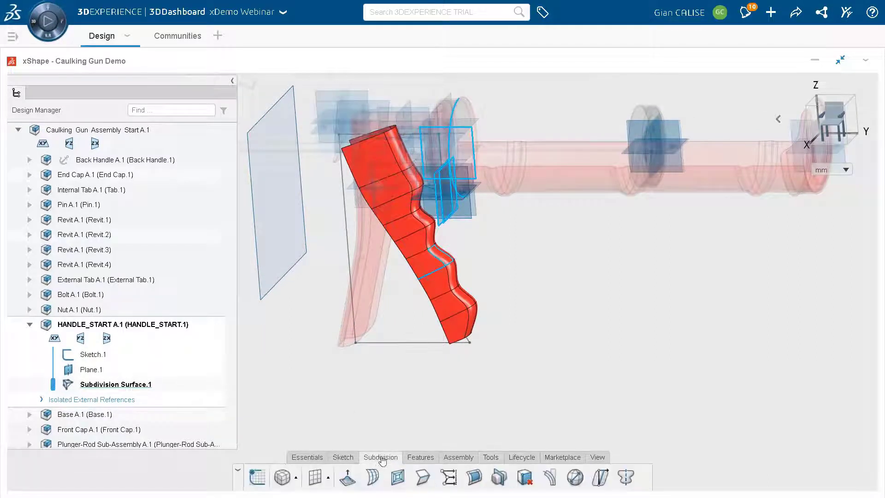
pyautogui.click(419, 458)
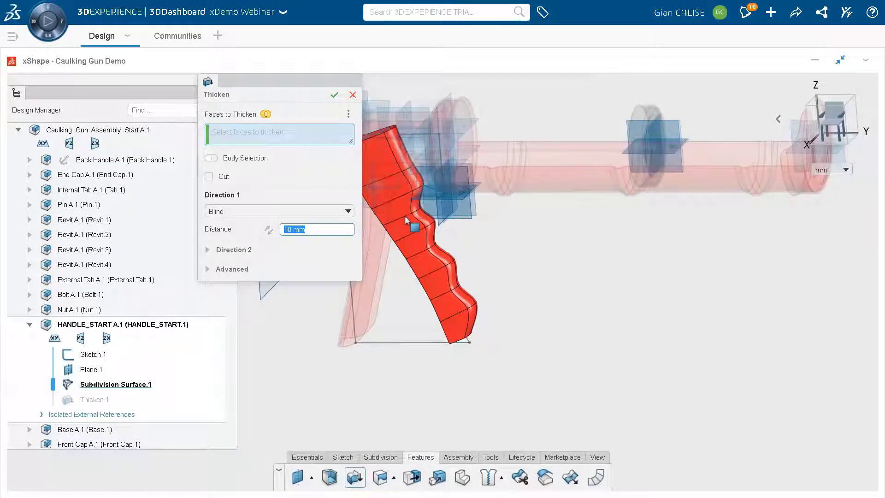
pyautogui.click(395, 221)
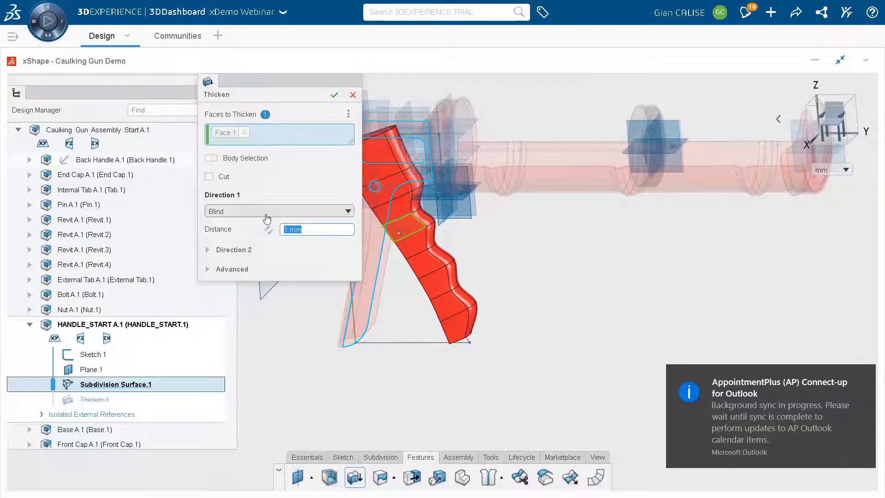
pyautogui.click(219, 161)
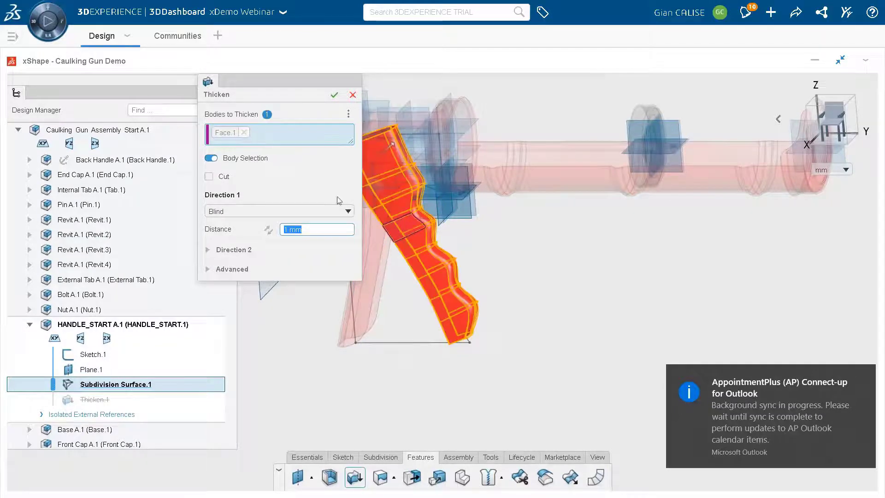
pyautogui.scroll(-3, 441, 184)
pyautogui.scroll(8, 413, 226)
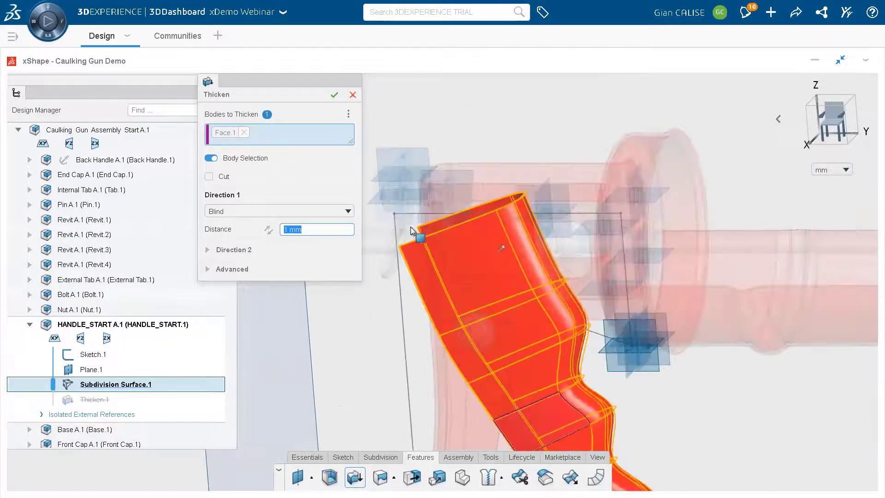
pyautogui.moveTo(414, 227); pyautogui.dragTo(504, 296, button='middle')
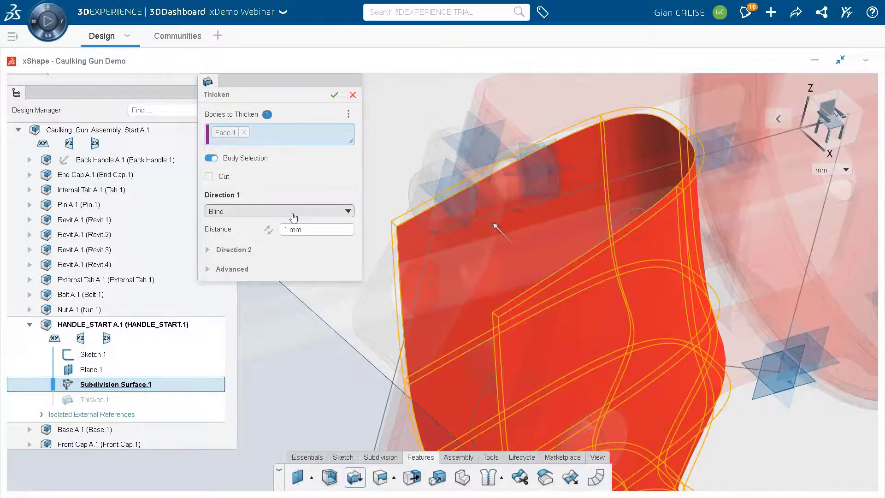
pyautogui.click(269, 230)
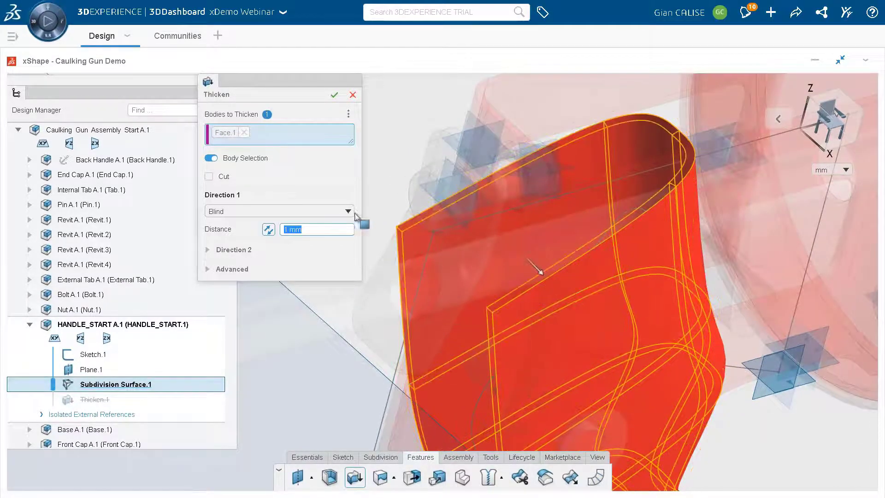
pyautogui.click(334, 100)
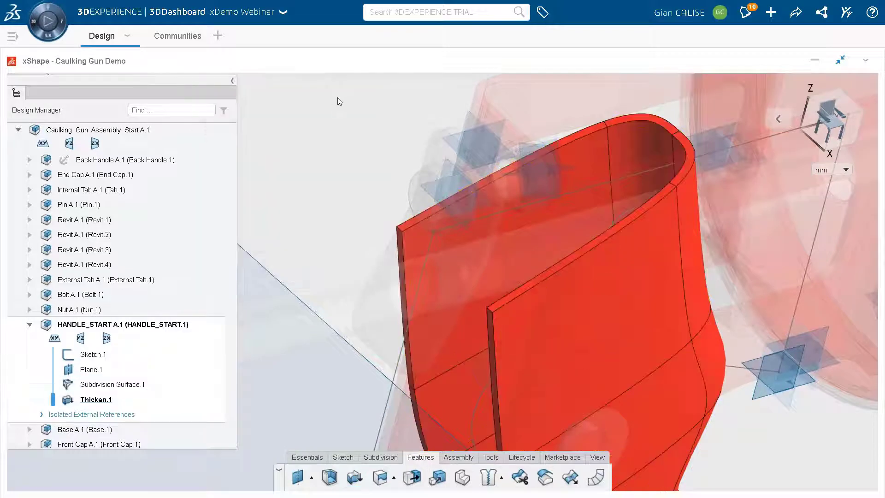
# Step: Switch the caulking gun assembly from xShape to xDesign
pyautogui.scroll(-5, 532, 237)
pyautogui.moveTo(530, 315)
pyautogui.mouseDown(button='middle')
pyautogui.moveTo(496, 366)
pyautogui.moveTo(557, 358)
pyautogui.moveTo(500, 306)
pyautogui.moveTo(469, 362)
pyautogui.moveTo(455, 306)
pyautogui.moveTo(433, 304)
pyautogui.moveTo(510, 310)
pyautogui.mouseUp(button='middle')
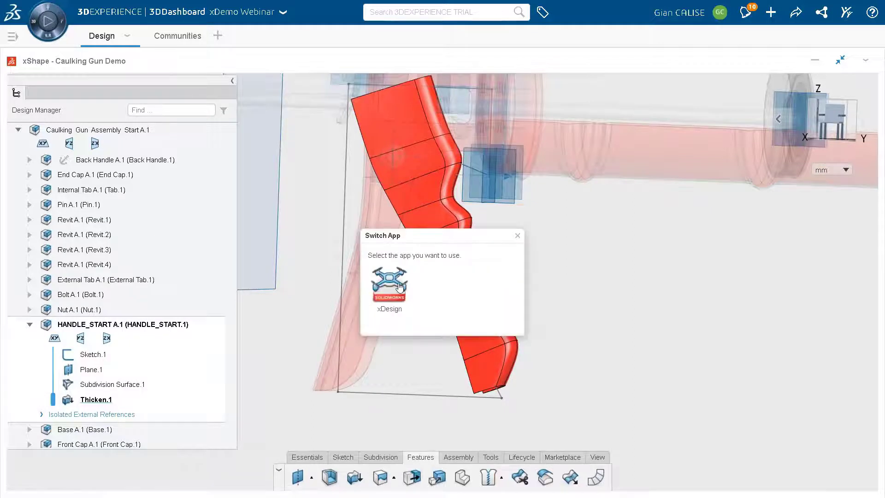
pyautogui.click(399, 284)
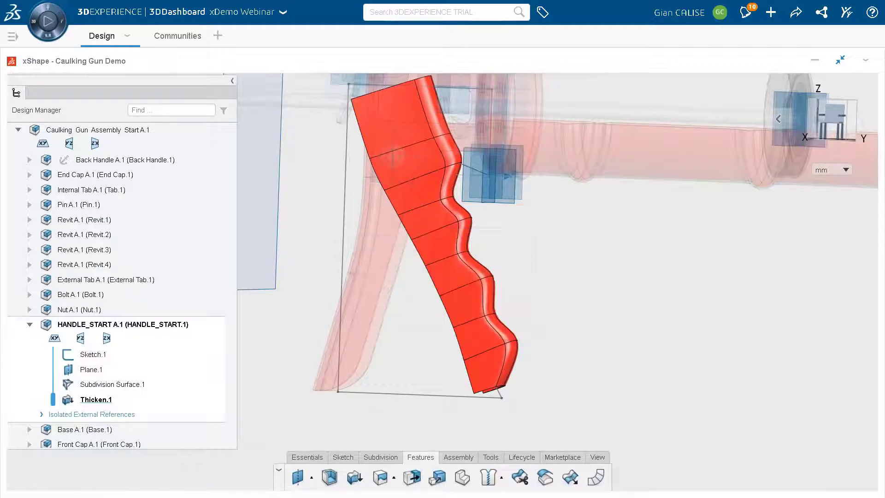
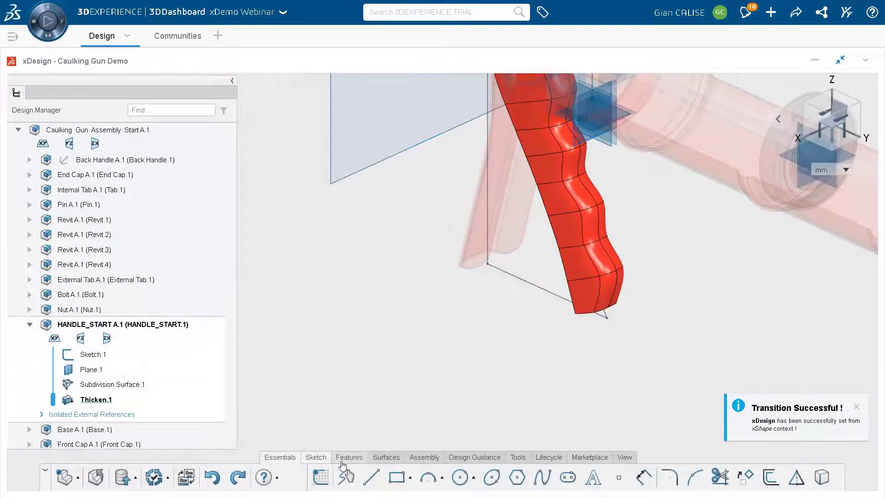
# Step: Cut the thickened handle with an extruded solid cut of Sketch.1, using Through All Both
pyautogui.click(350, 457)
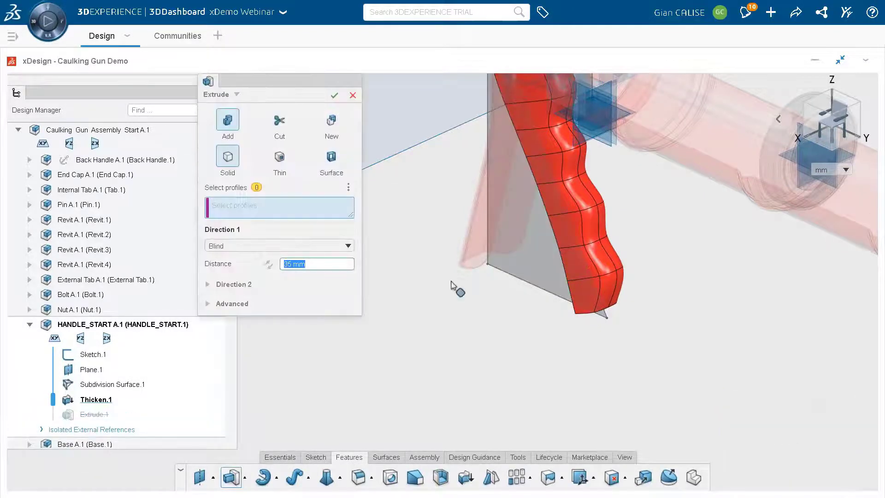
pyautogui.scroll(3, 433, 215)
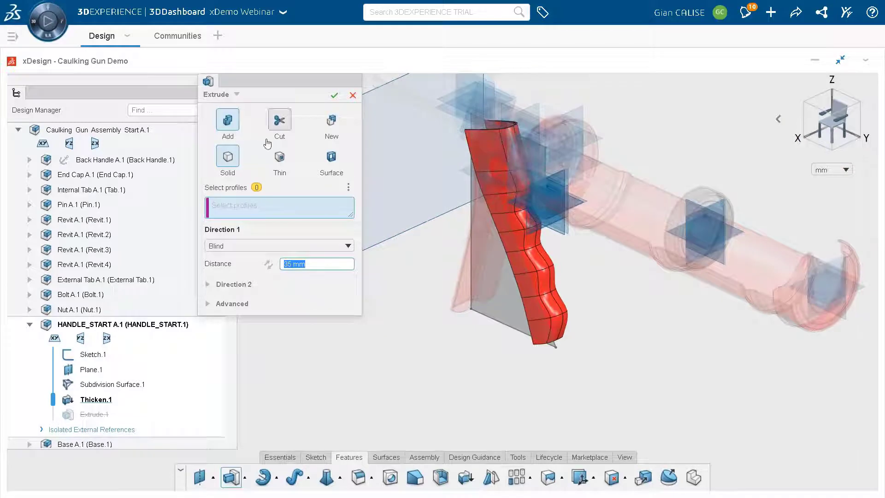
pyautogui.click(280, 121)
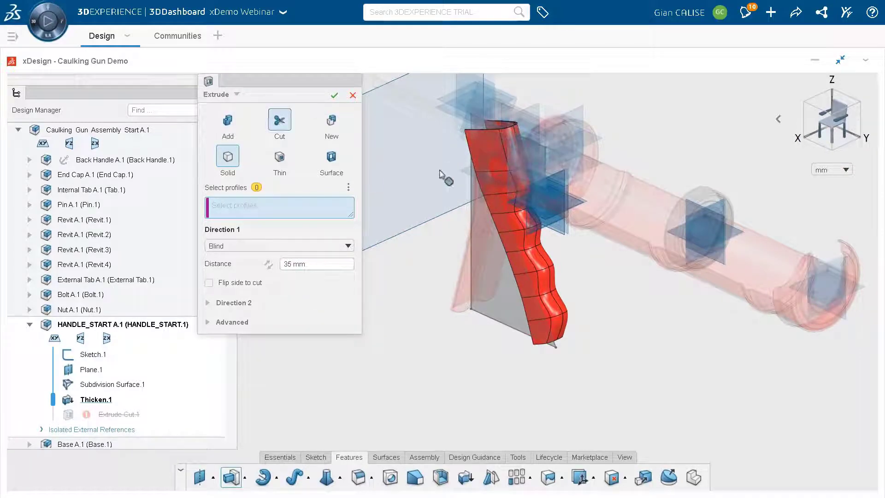
pyautogui.click(103, 354)
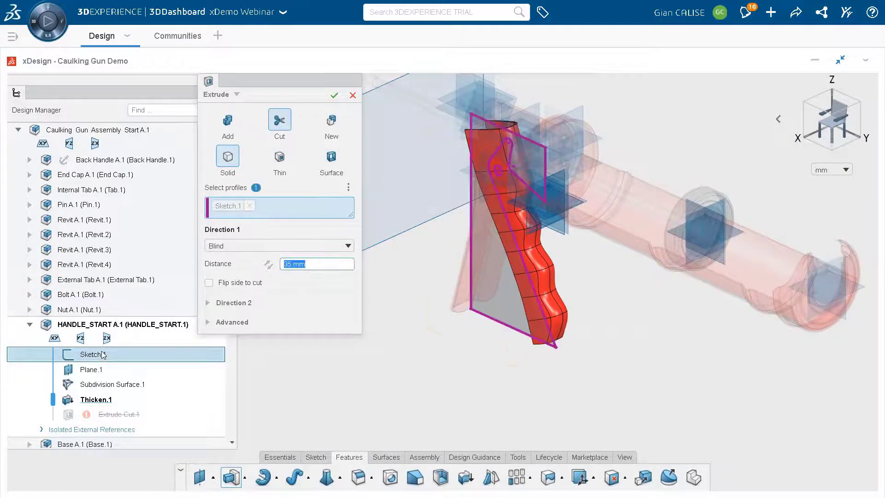
pyautogui.click(277, 245)
pyautogui.click(237, 287)
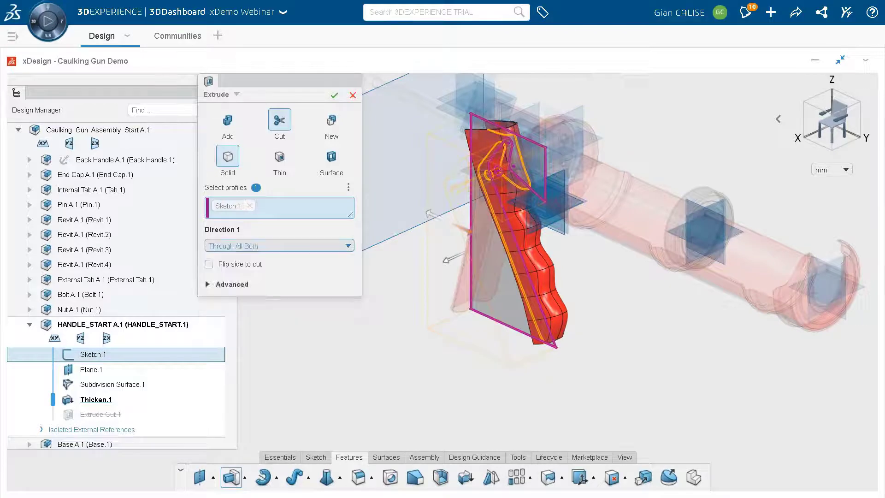
pyautogui.click(333, 95)
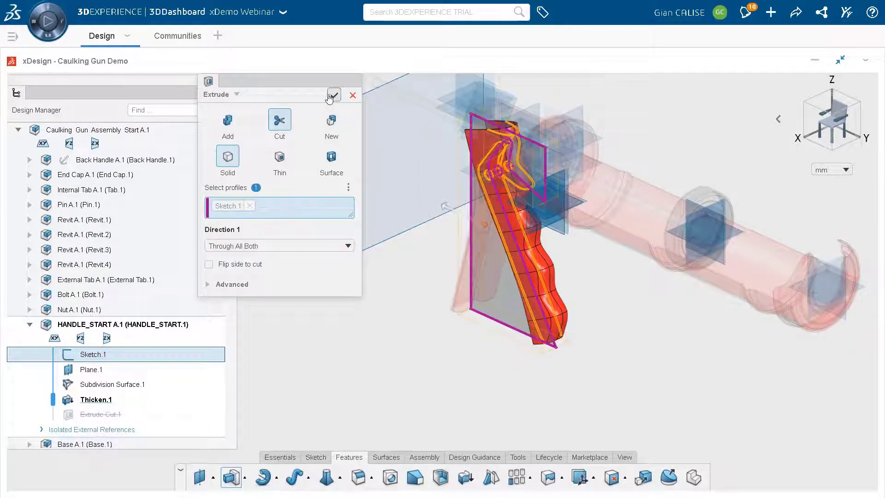
# Step: Edit the handle's cut sketch, set the height of its outer boundary beside the origin to 50 mm, and finish the sketch
pyautogui.moveTo(581, 165); pyautogui.dragTo(433, 216, button='middle')
pyautogui.scroll(6, 443, 203)
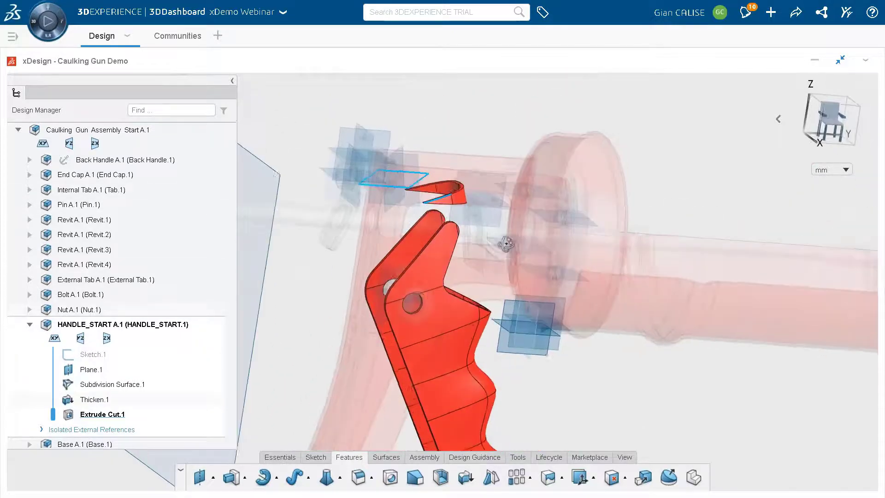
pyautogui.scroll(3, 445, 198)
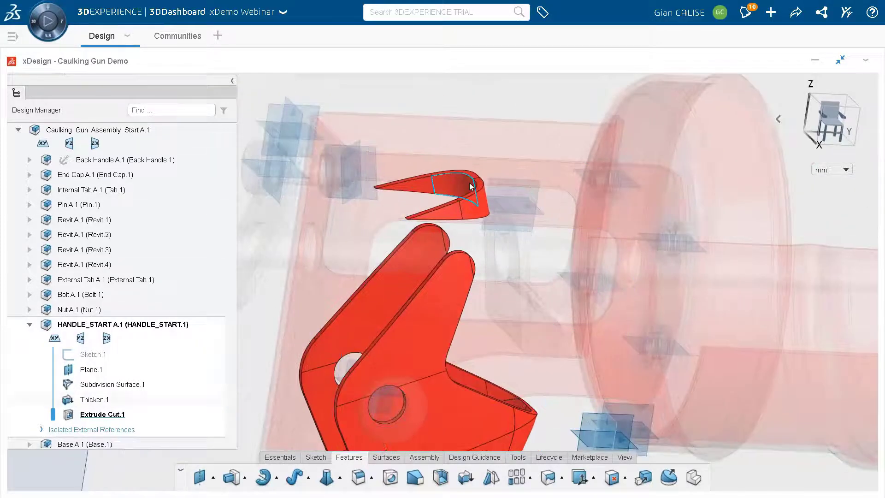
pyautogui.scroll(-3, 503, 249)
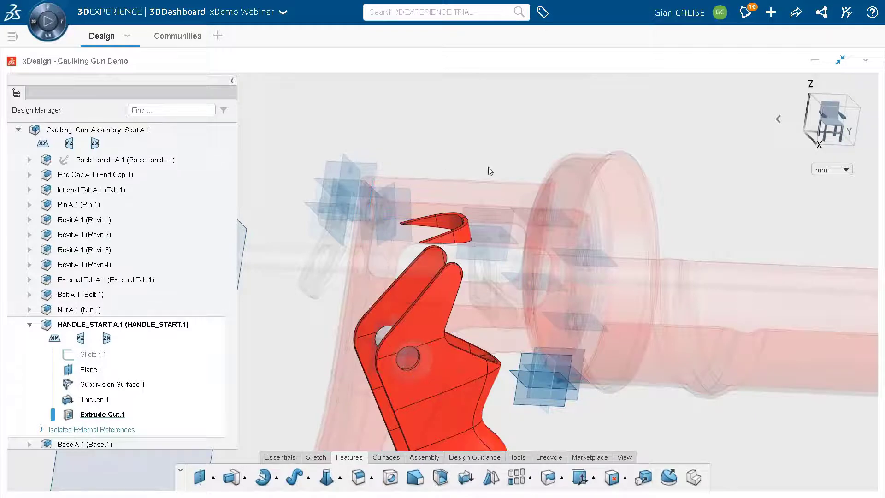
pyautogui.scroll(-2, 457, 234)
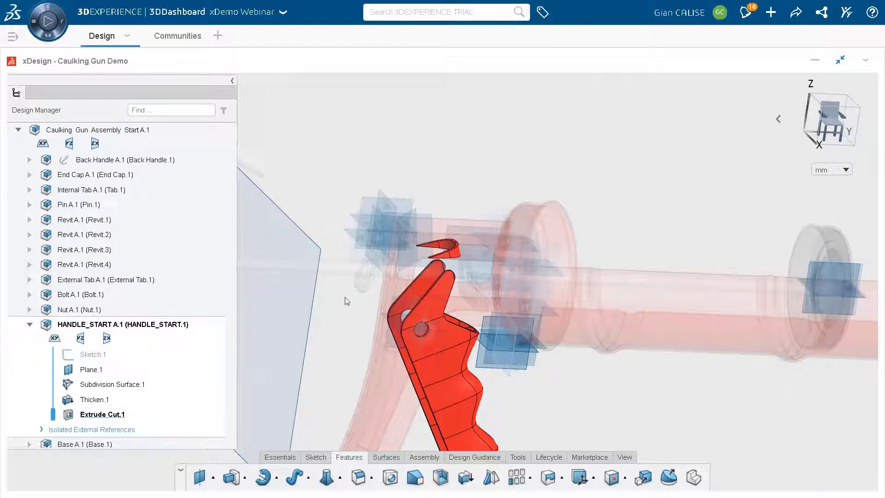
pyautogui.click(121, 353)
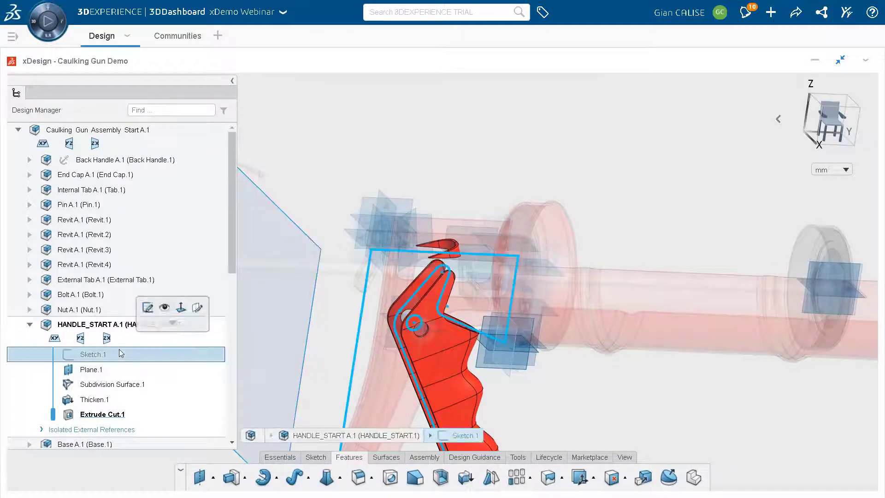
pyautogui.click(148, 307)
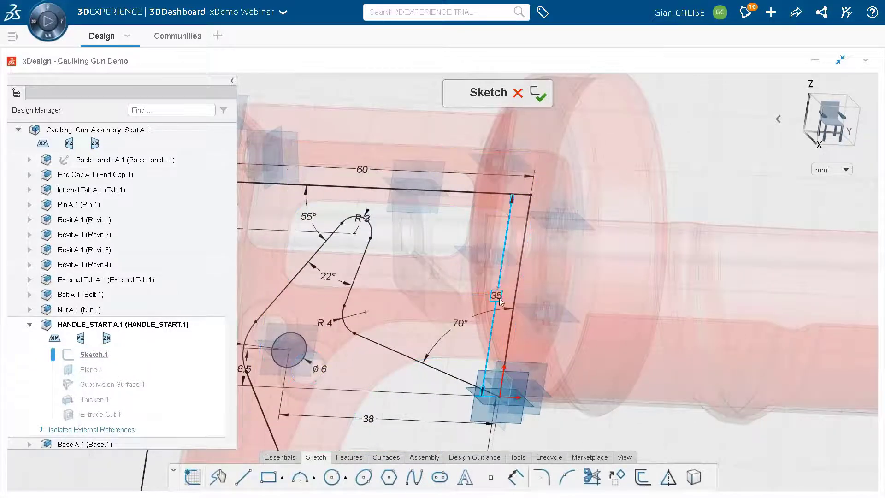
pyautogui.doubleClick(497, 295)
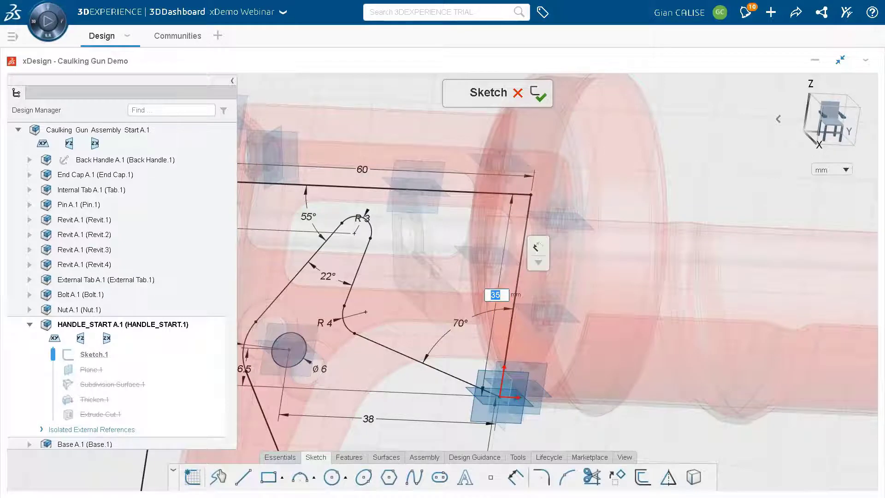
pyautogui.write('50')
pyautogui.press('Return')
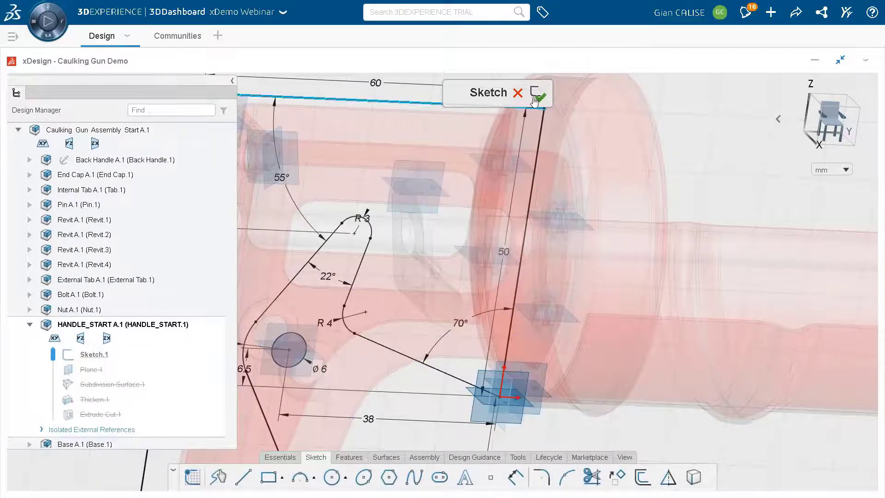
pyautogui.scroll(-4, 558, 240)
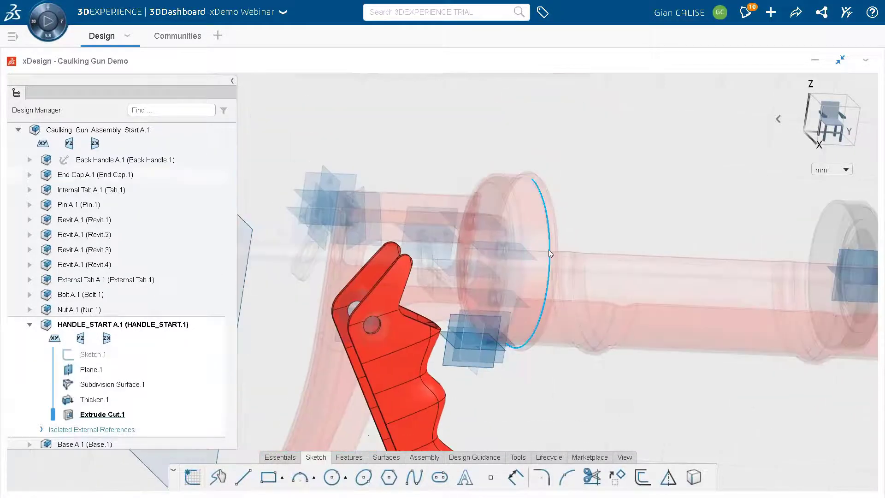
# Step: Fillet both corner edges at the handle's lower end with a constant 5 mm radius, accepting the suggested matching edge
pyautogui.moveTo(554, 271)
pyautogui.mouseDown(button='middle')
pyautogui.moveTo(475, 246)
pyautogui.moveTo(530, 379)
pyautogui.moveTo(461, 392)
pyautogui.moveTo(469, 370)
pyautogui.moveTo(470, 409)
pyautogui.moveTo(452, 442)
pyautogui.moveTo(525, 443)
pyautogui.mouseUp(button='middle')
pyautogui.scroll(5, 458, 393)
pyautogui.scroll(-3, 558, 370)
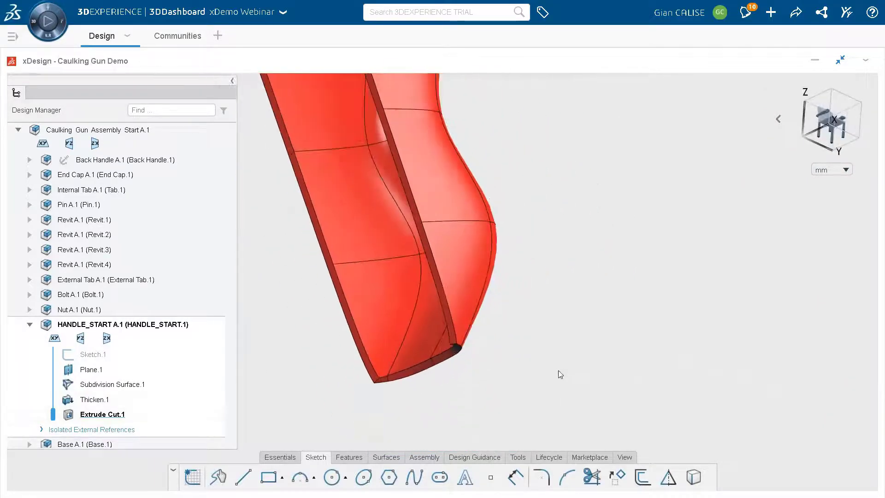
pyautogui.scroll(3, 550, 374)
pyautogui.rightClick(548, 311)
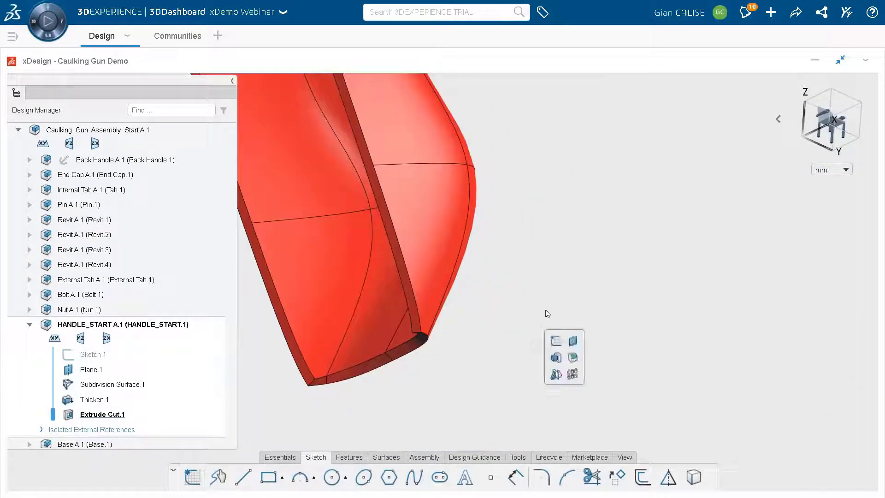
pyautogui.click(575, 359)
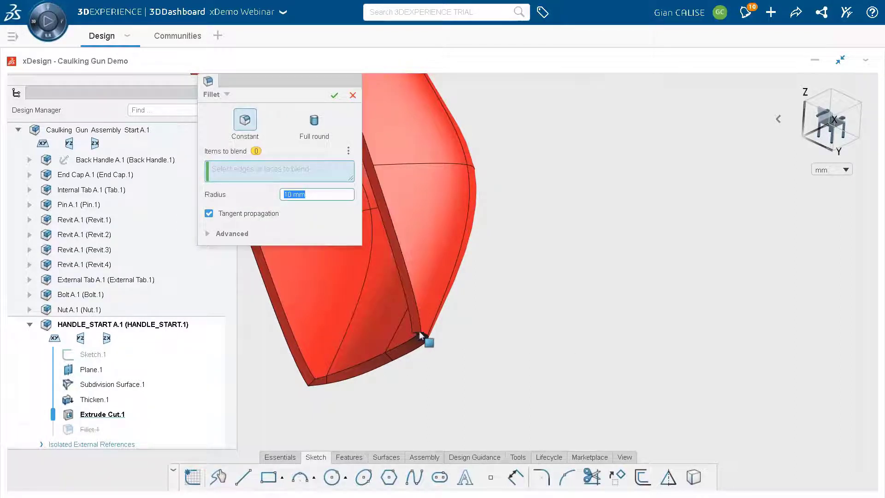
pyautogui.scroll(4, 419, 330)
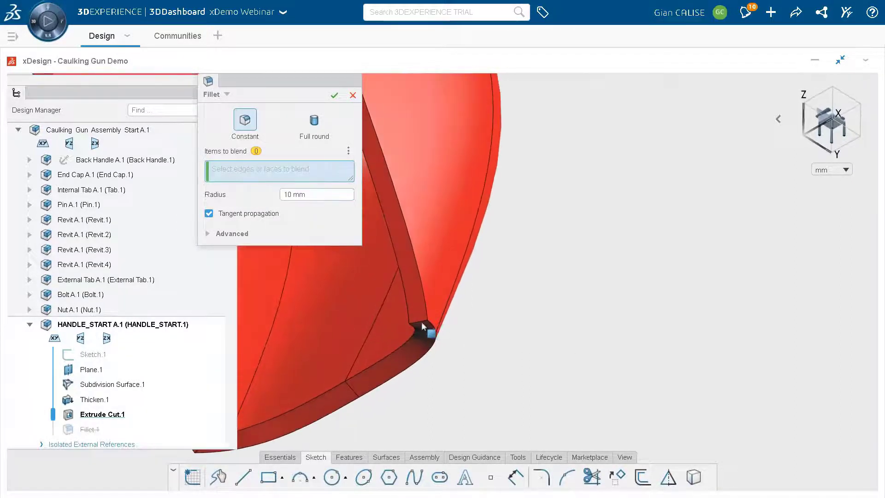
pyautogui.click(420, 324)
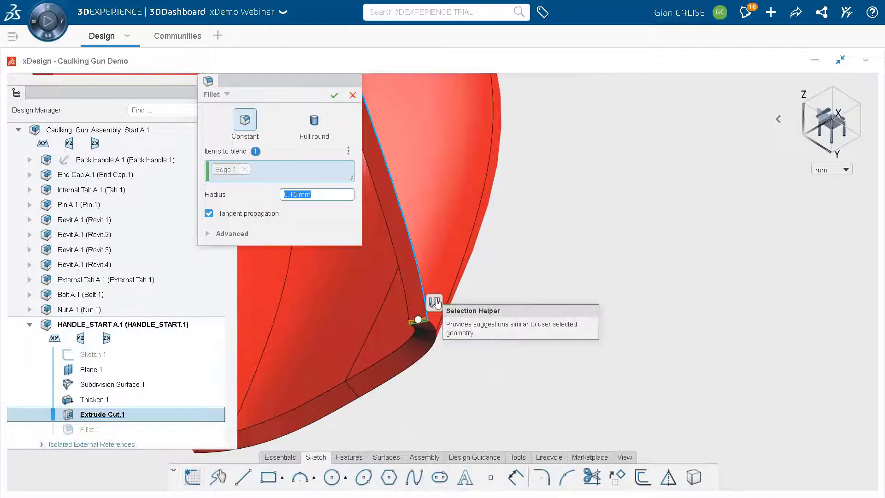
pyautogui.click(434, 302)
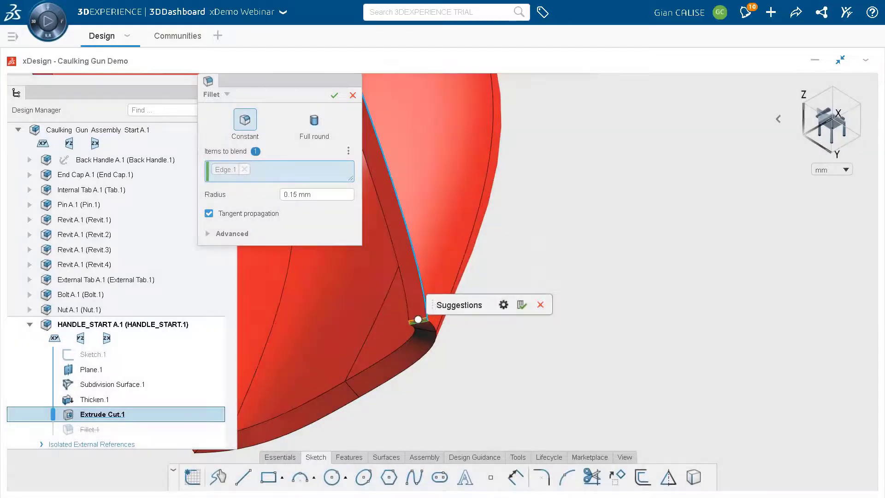
pyautogui.moveTo(439, 317); pyautogui.dragTo(327, 372, button='middle')
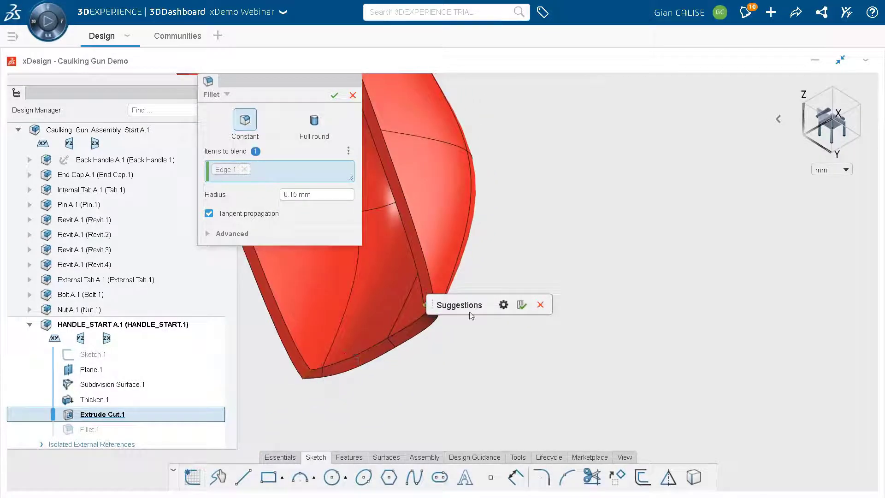
pyautogui.click(522, 304)
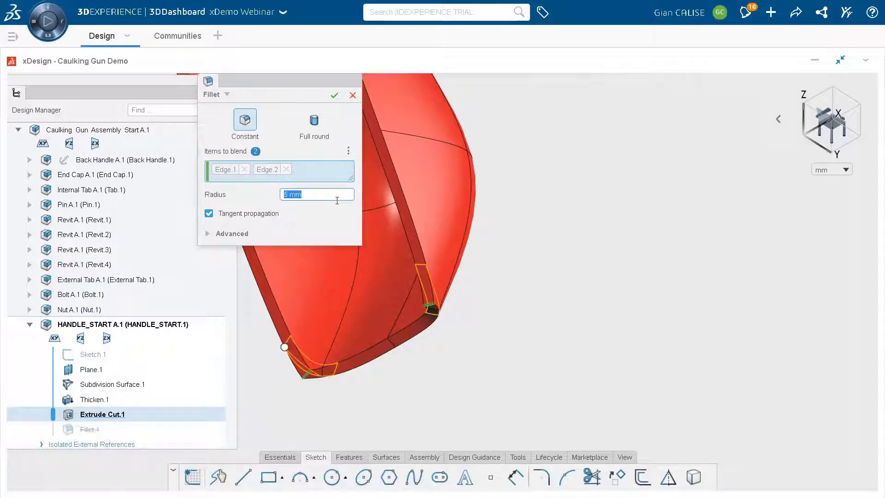
pyautogui.click(335, 96)
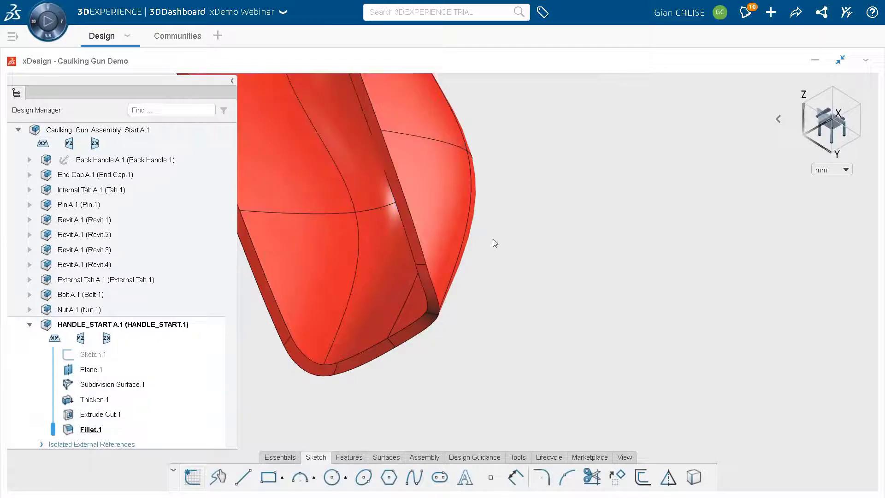
# Step: Make the top-level caulking gun assembly active instead of the handle part
pyautogui.moveTo(471, 235); pyautogui.dragTo(508, 329, button='middle')
pyautogui.scroll(-2, 435, 280)
pyautogui.scroll(5, 440, 288)
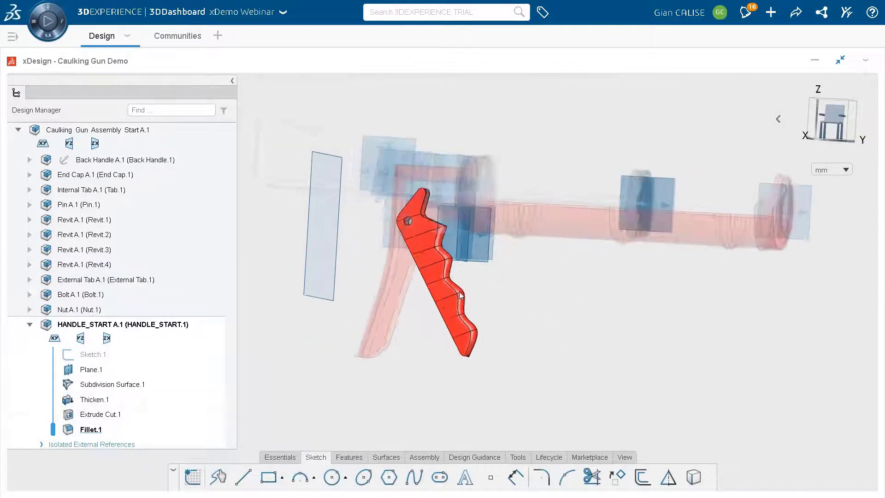
pyautogui.doubleClick(141, 131)
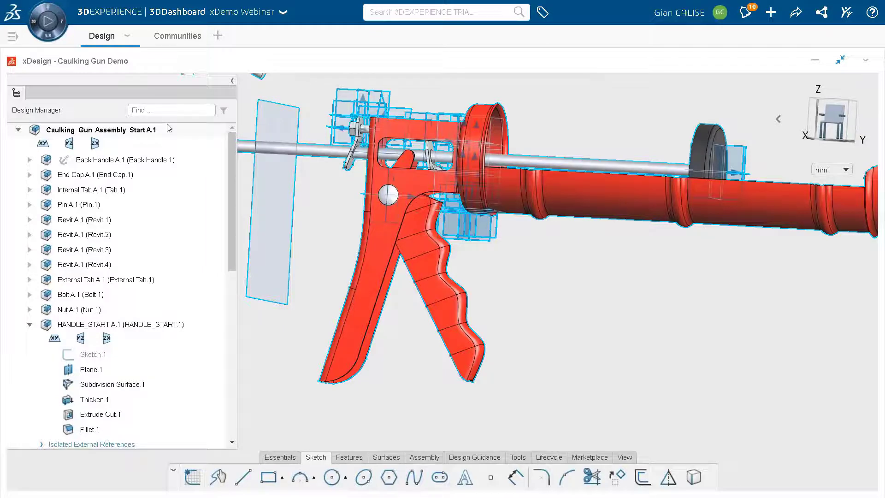
# Step: Move the trigger handle down and away from the back handle, clear of the pivot pin
pyautogui.scroll(3, 527, 282)
pyautogui.scroll(-3, 479, 286)
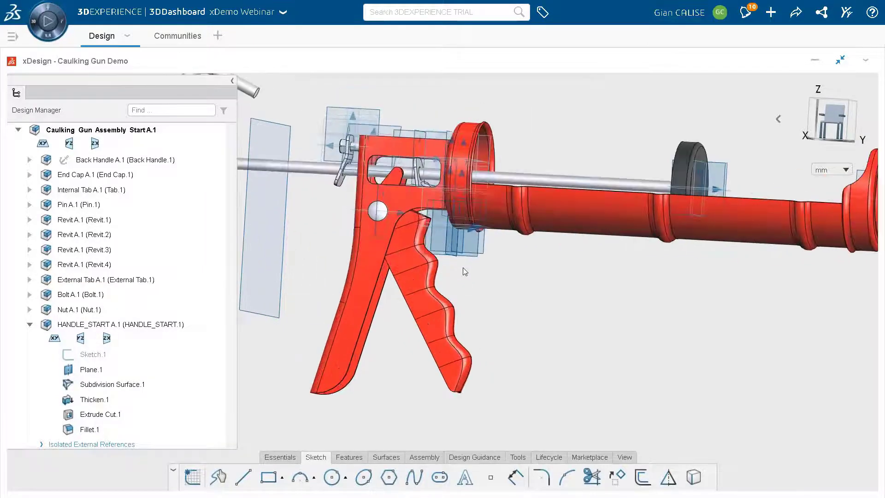
pyautogui.moveTo(466, 272); pyautogui.dragTo(409, 270, button='middle')
pyautogui.scroll(3, 464, 328)
pyautogui.scroll(-4, 468, 326)
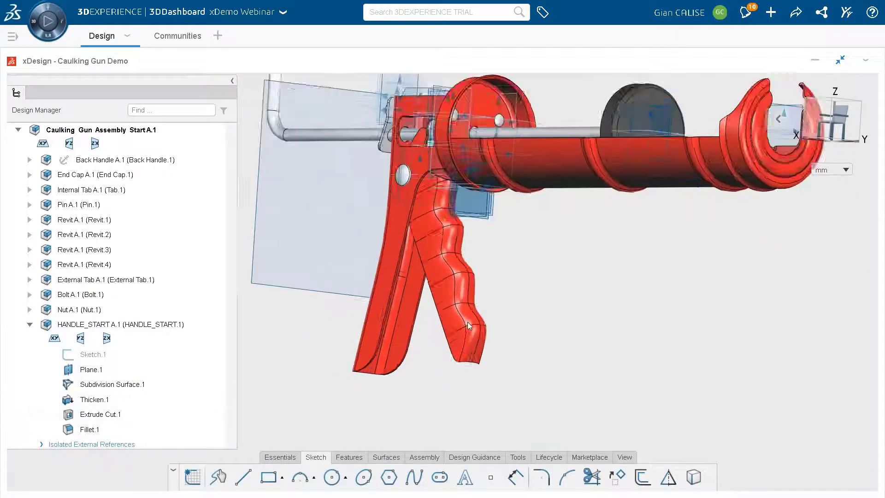
pyautogui.scroll(-2, 469, 326)
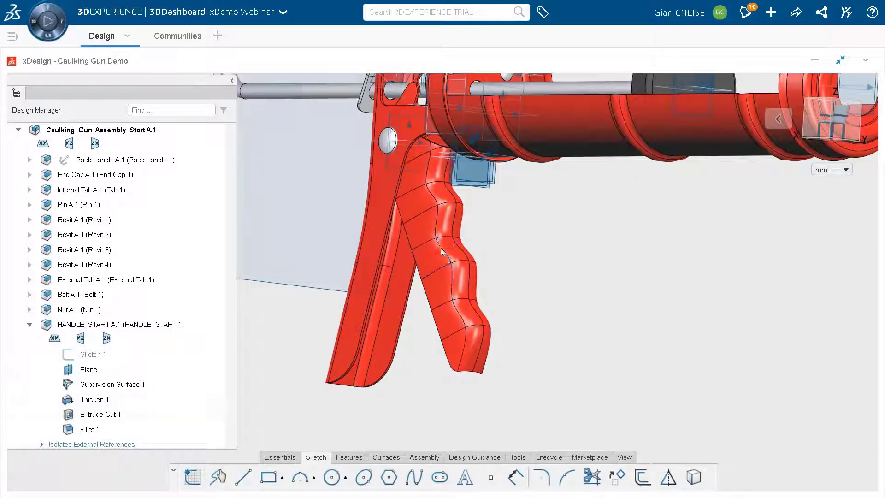
pyautogui.moveTo(441, 250); pyautogui.dragTo(509, 368)
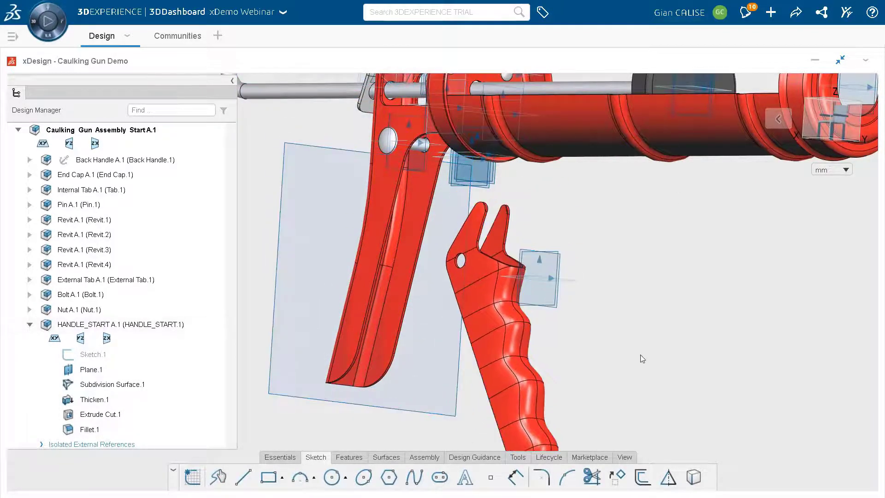
# Step: Hide the reference planes throughout the assembly view
pyautogui.click(625, 457)
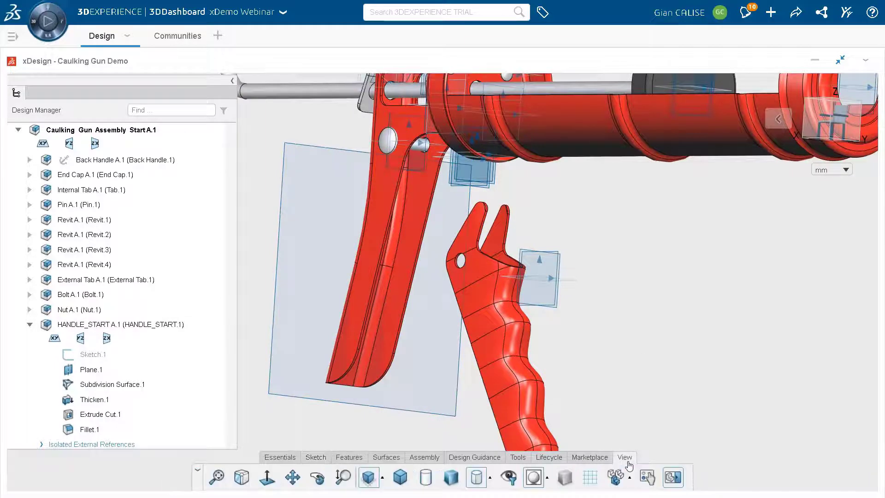
pyautogui.click(508, 478)
pyautogui.click(509, 378)
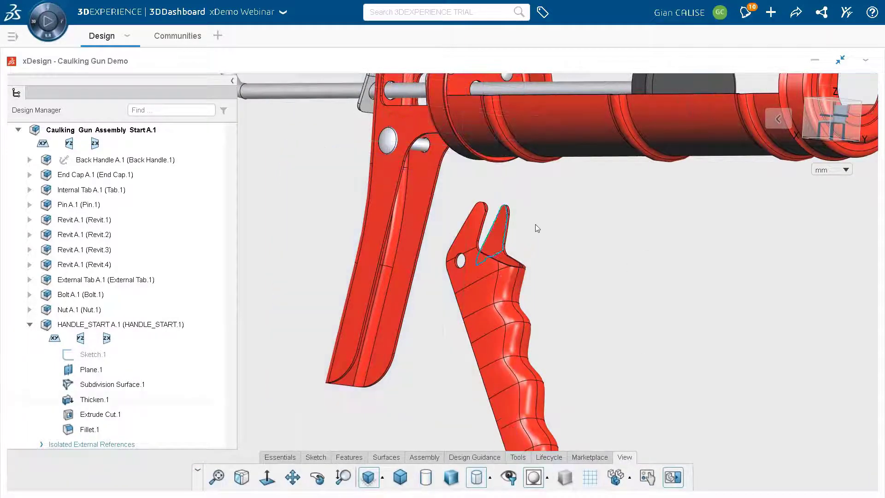
# Step: Try to mate the trigger handle's pivot hole to the cylindrical face of the pin
pyautogui.scroll(6, 466, 228)
pyautogui.scroll(3, 465, 270)
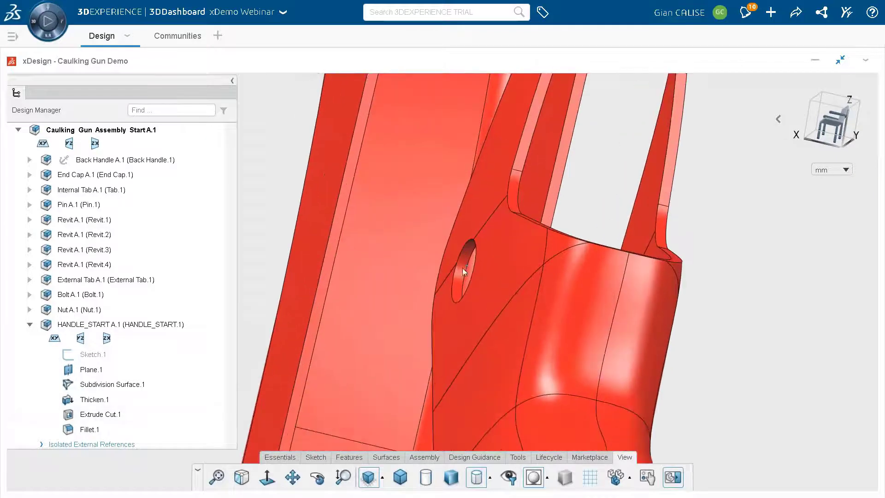
pyautogui.click(463, 276)
pyautogui.scroll(-3, 463, 275)
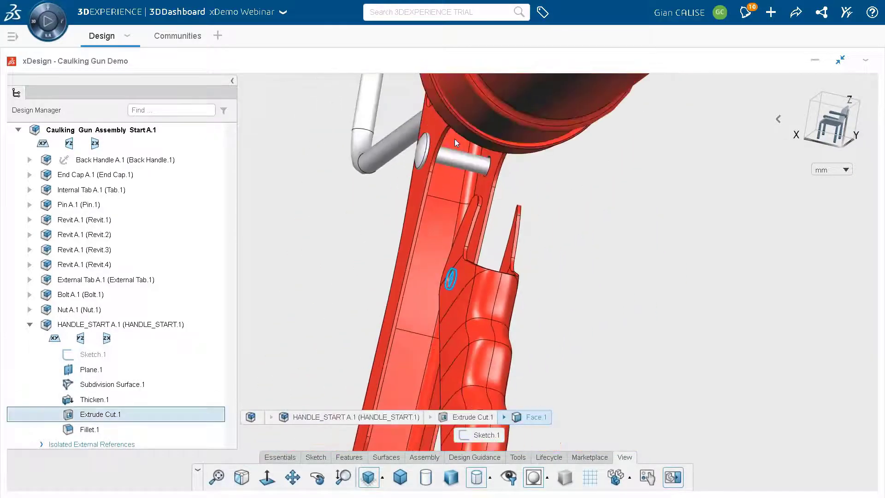
pyautogui.moveTo(454, 139); pyautogui.dragTo(453, 215, button='middle')
pyautogui.click(453, 216)
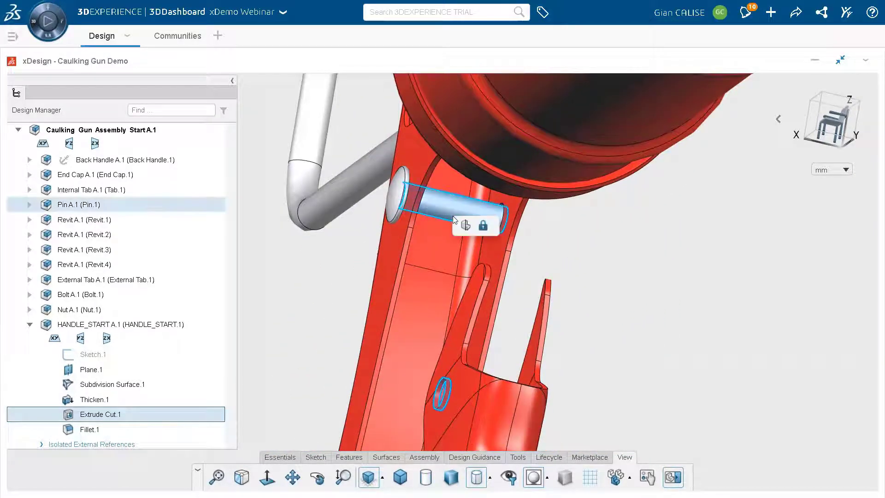
pyautogui.click(465, 224)
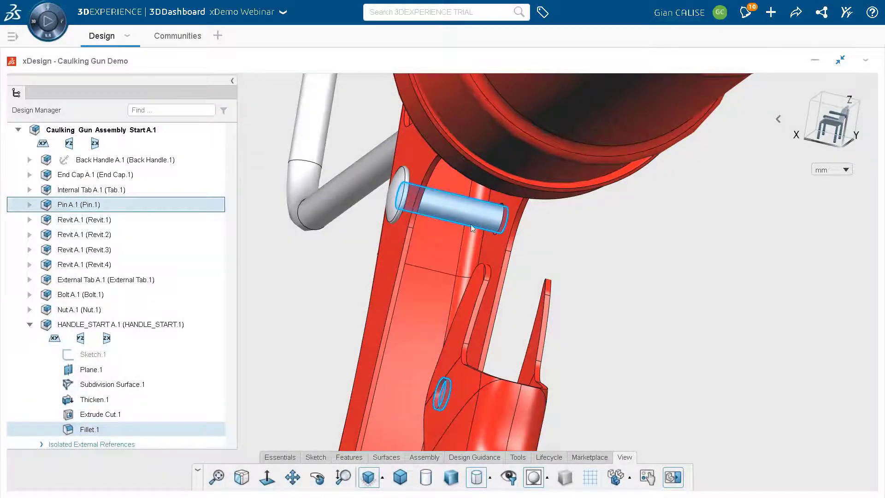
pyautogui.scroll(-4, 583, 310)
pyautogui.moveTo(433, 302); pyautogui.dragTo(472, 317, button='middle')
pyautogui.scroll(-1, 472, 317)
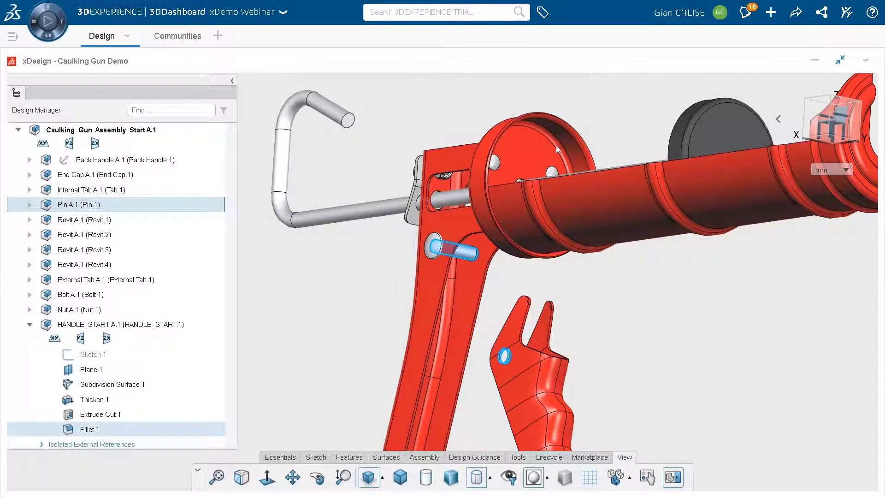
# Step: Refresh the xDesign widget and restore the previous caulking gun assembly session
pyautogui.click(866, 60)
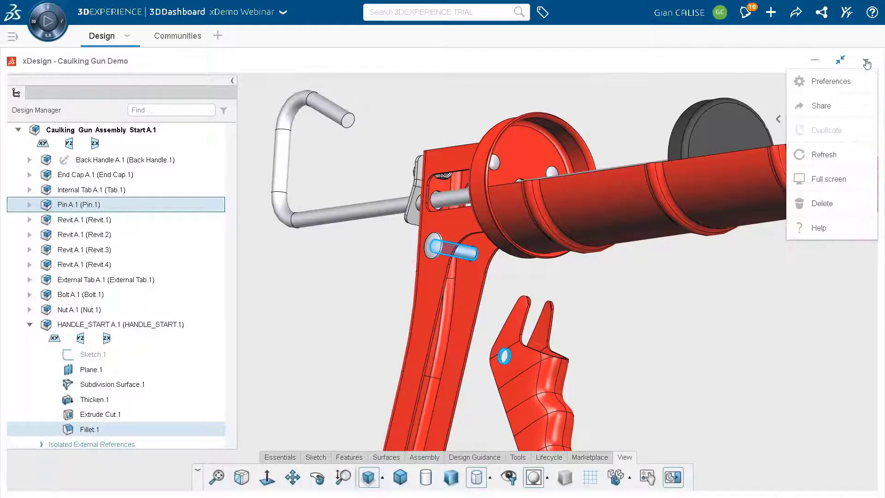
pyautogui.click(835, 157)
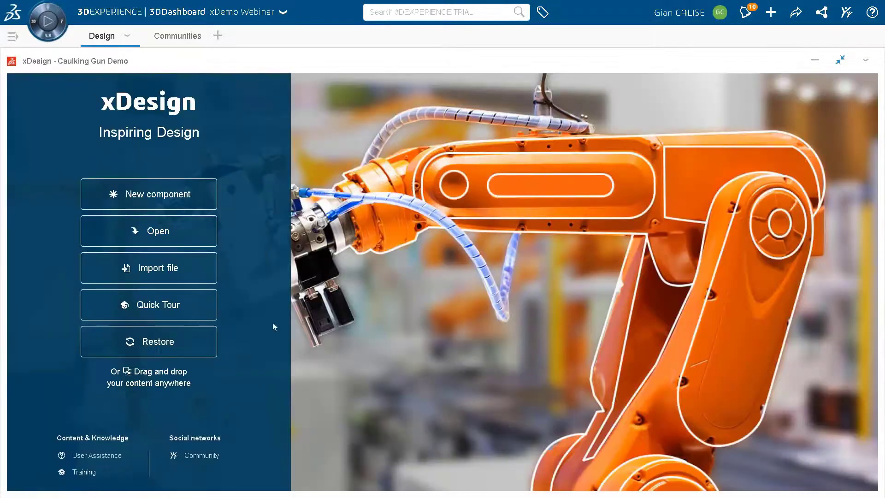
pyautogui.click(143, 342)
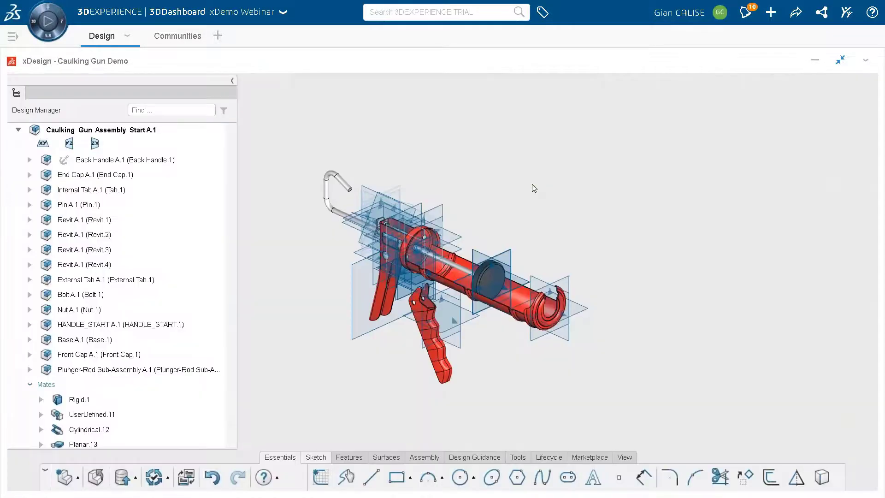
# Step: Hide all reference planes in the restored caulking gun assembly
pyautogui.scroll(3, 405, 304)
pyautogui.scroll(3, 405, 304)
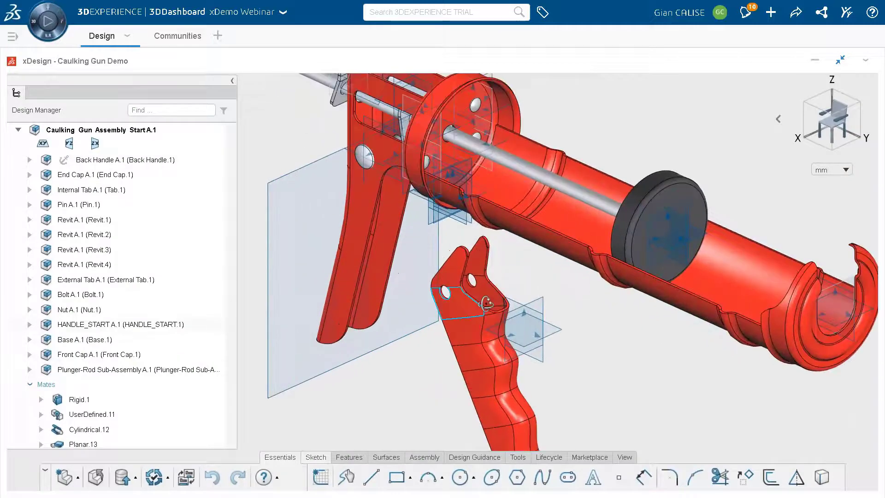
pyautogui.click(626, 458)
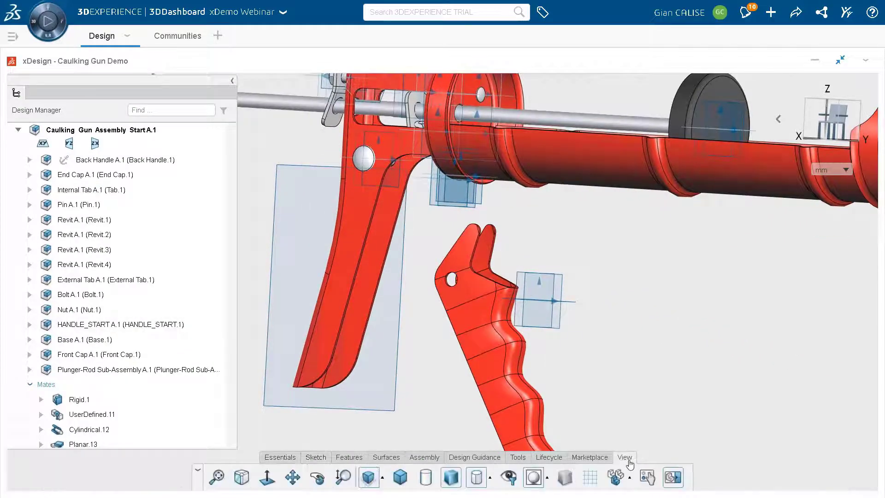
pyautogui.click(509, 478)
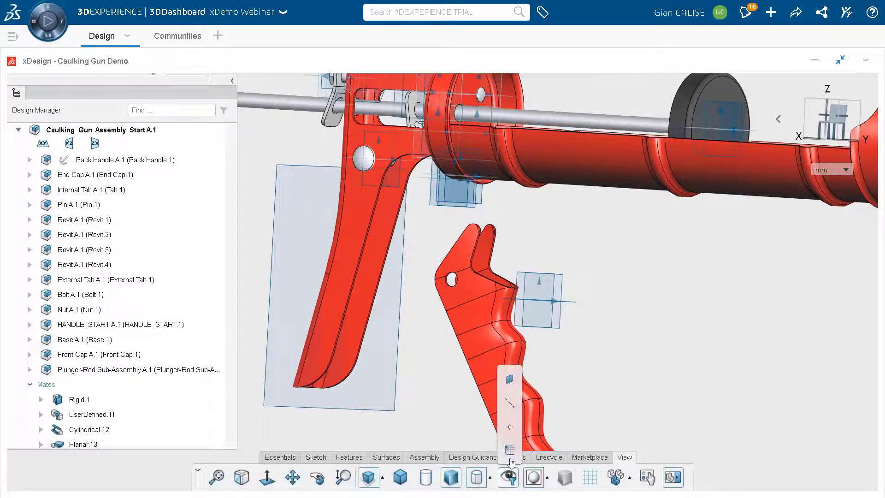
pyautogui.click(509, 379)
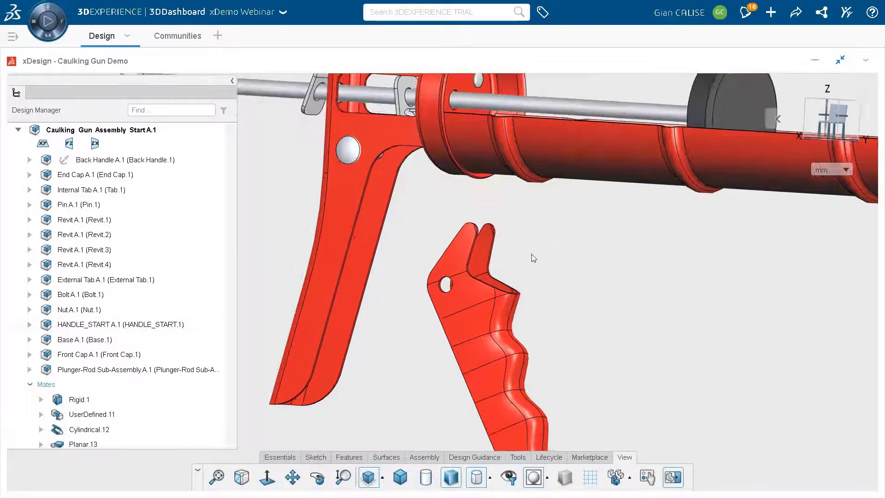
# Step: Add a concentric mate between the trigger handle's pivot hole and the pin's cylindrical face
pyautogui.scroll(8, 530, 254)
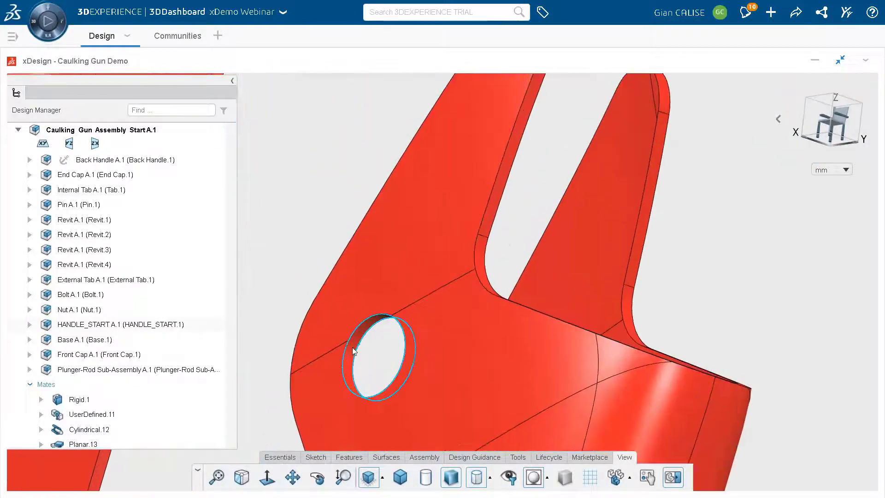
pyautogui.click(353, 354)
pyautogui.scroll(-4, 369, 261)
pyautogui.moveTo(370, 259); pyautogui.dragTo(368, 206, button='middle')
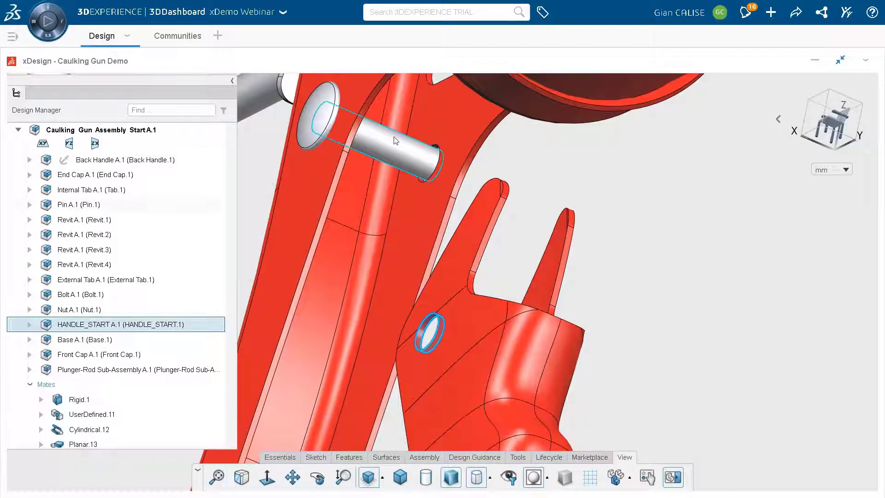
pyautogui.click(442, 159)
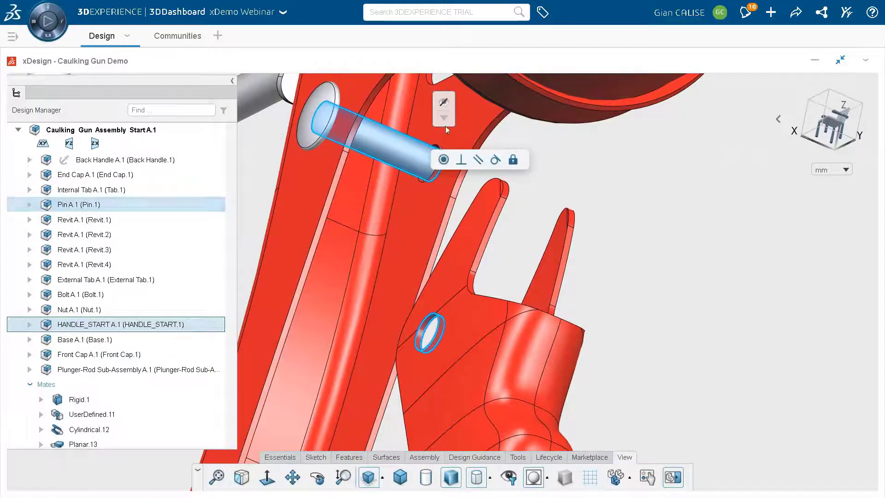
pyautogui.click(445, 159)
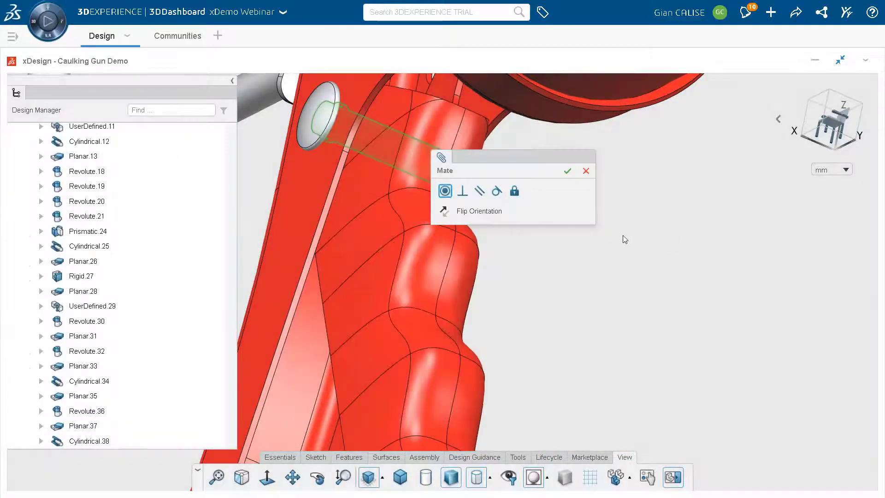
pyautogui.click(567, 171)
# Step: Slide the internal tab forward along the rod, away from the trigger handle's upper prongs
pyautogui.scroll(-8, 553, 232)
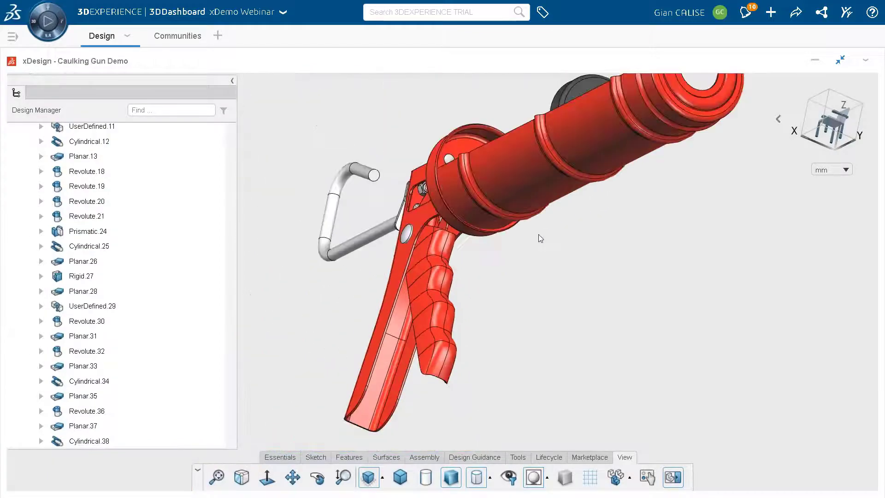
pyautogui.moveTo(541, 232); pyautogui.dragTo(447, 224, button='middle')
pyautogui.scroll(10, 447, 224)
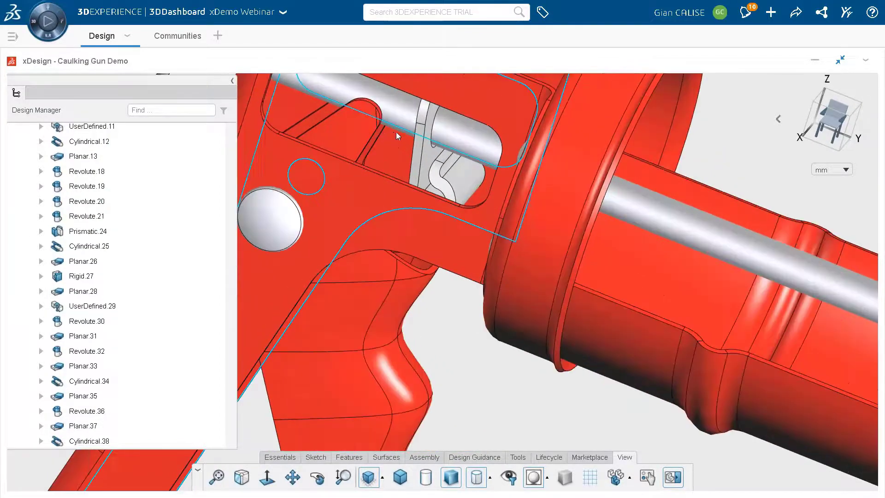
pyautogui.moveTo(397, 131)
pyautogui.mouseDown(button='middle')
pyautogui.moveTo(480, 146)
pyautogui.moveTo(406, 133)
pyautogui.moveTo(399, 96)
pyautogui.mouseUp(button='middle')
pyautogui.moveTo(417, 111); pyautogui.dragTo(444, 112)
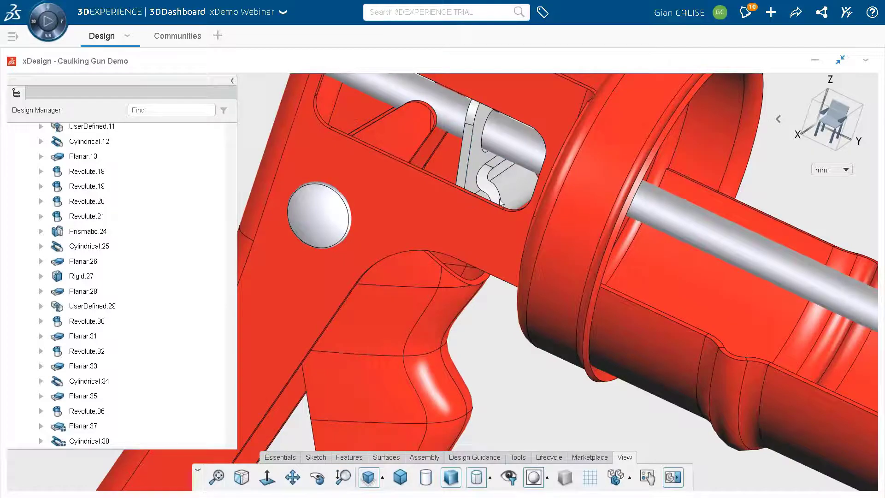
# Step: Add a tangent mate between the internal tab's flat face and the rounded tip of the trigger handle's prong
pyautogui.scroll(4, 473, 129)
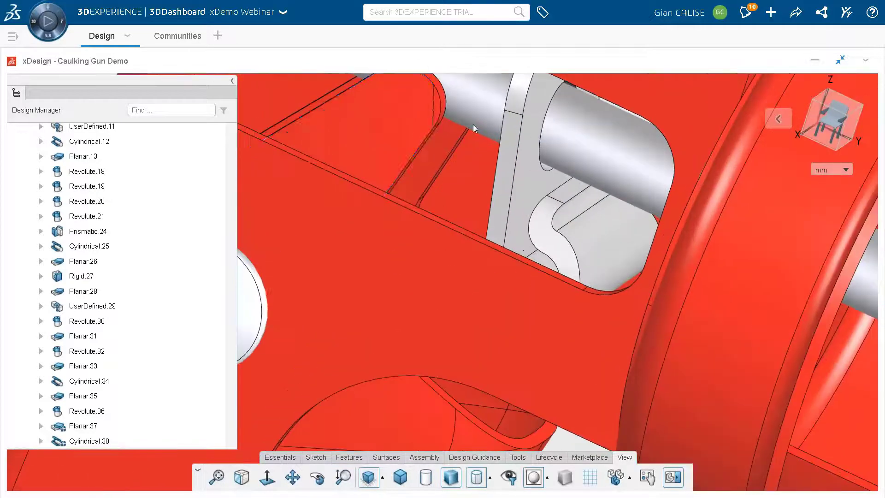
pyautogui.moveTo(473, 125); pyautogui.dragTo(522, 198, button='middle')
pyautogui.click(554, 121)
pyautogui.scroll(-4, 555, 122)
pyautogui.scroll(2, 524, 198)
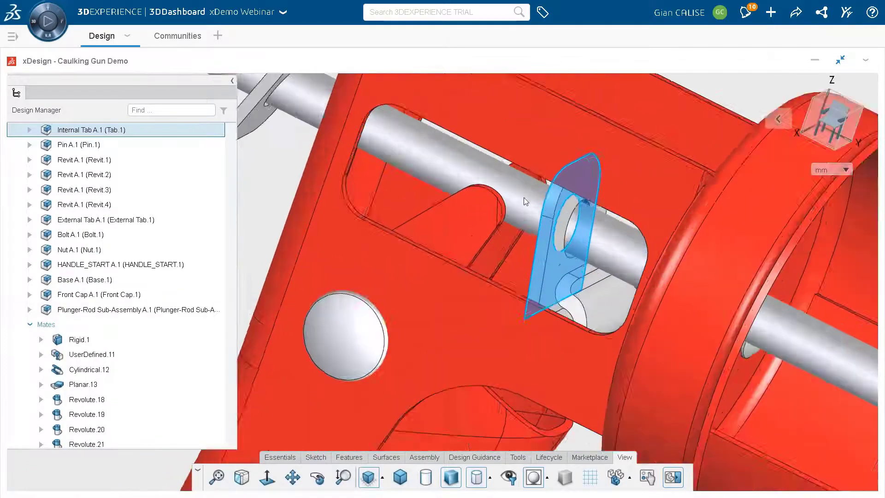
pyautogui.scroll(4, 526, 201)
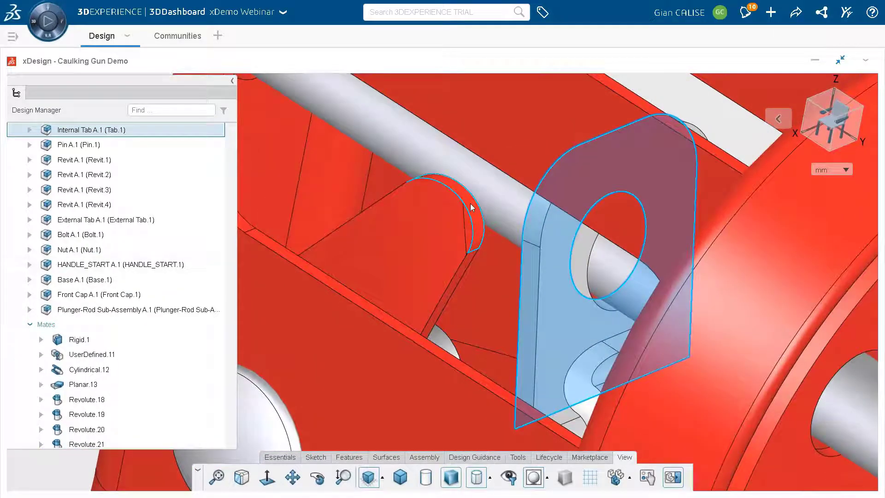
pyautogui.click(477, 213)
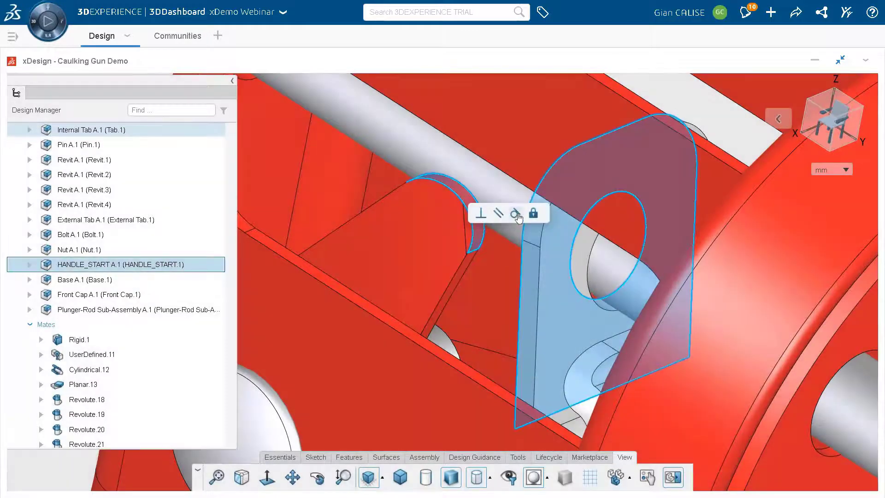
pyautogui.click(515, 214)
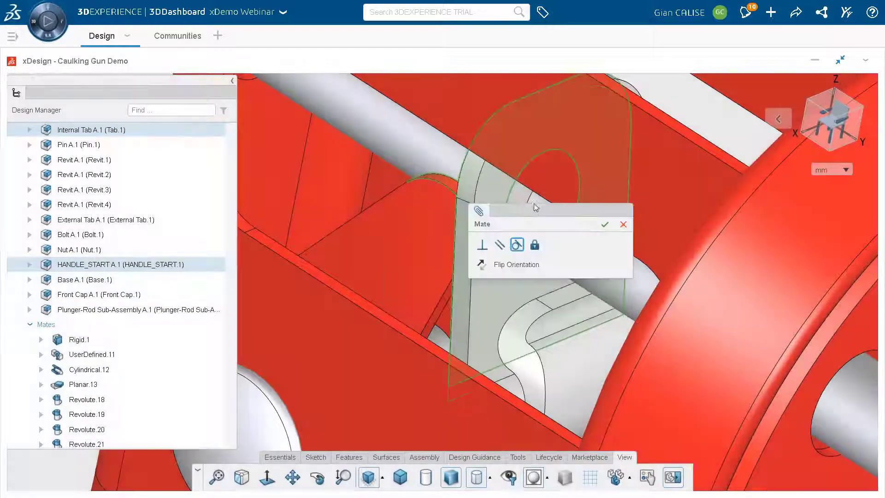
pyautogui.click(606, 224)
# Step: Set the display style to Shading with Edges without Smooth Edges
pyautogui.scroll(-12, 616, 250)
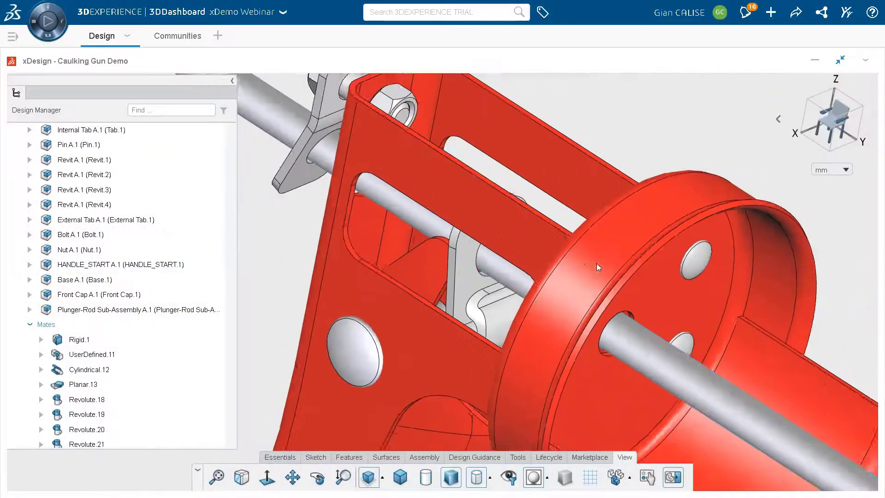
pyautogui.scroll(4, 456, 360)
pyautogui.moveTo(457, 364); pyautogui.dragTo(508, 344, button='middle')
pyautogui.click(490, 482)
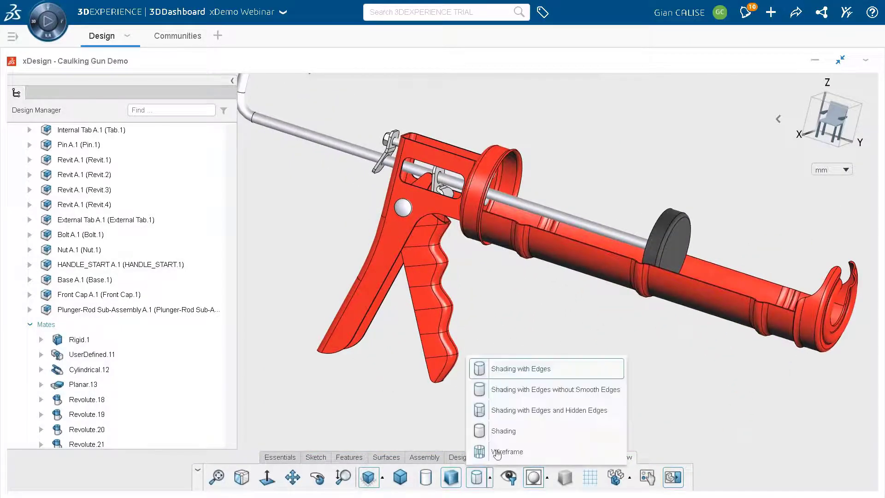
pyautogui.click(506, 394)
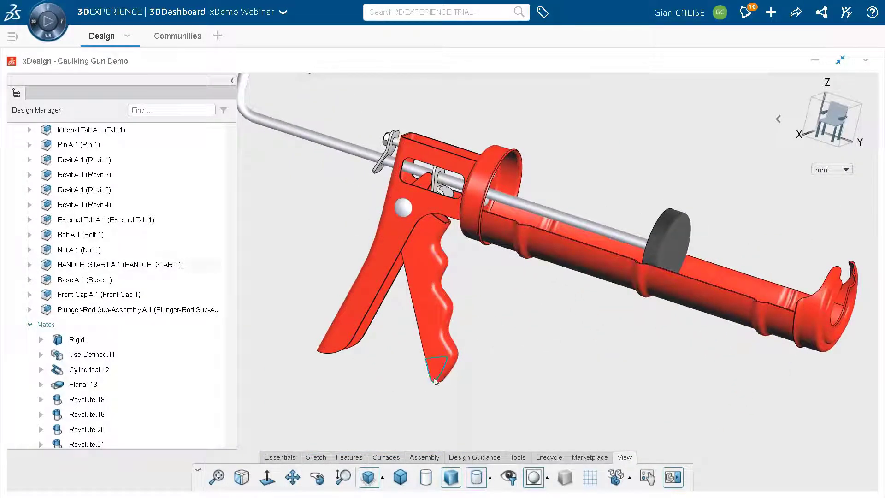
# Step: Swing the trigger handle toward the back handle to test the linked motion, and review the complete caulking gun
pyautogui.moveTo(454, 369); pyautogui.dragTo(410, 348)
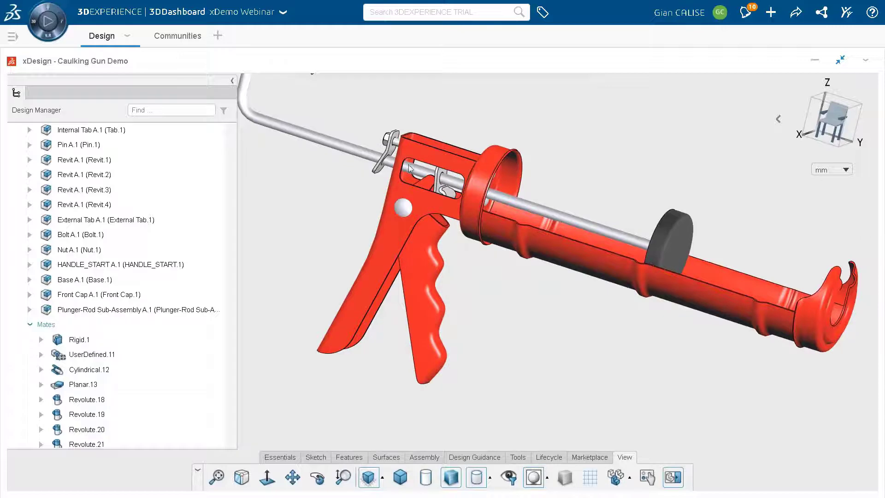
pyautogui.scroll(-5, 564, 193)
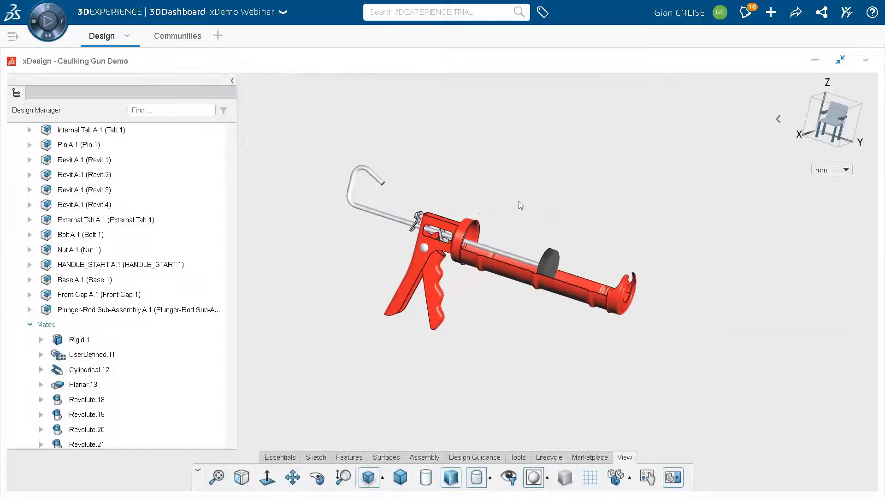
pyautogui.scroll(5, 490, 324)
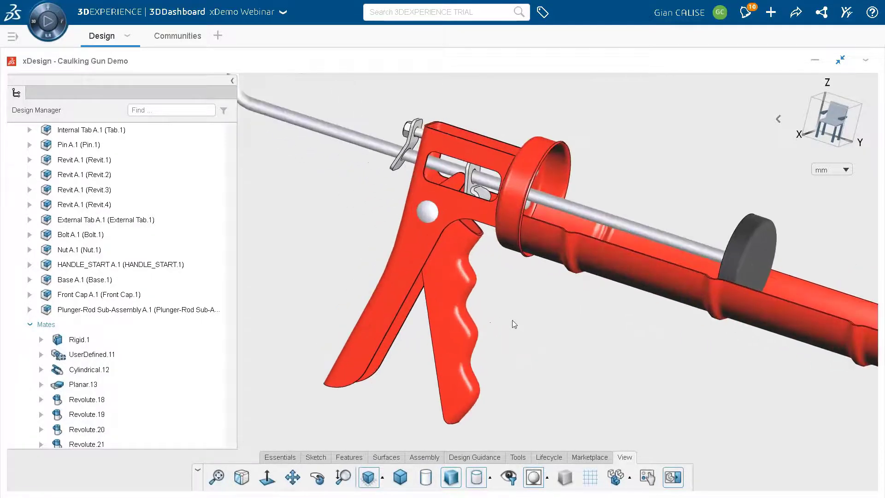
pyautogui.moveTo(480, 285); pyautogui.dragTo(522, 343, button='middle')
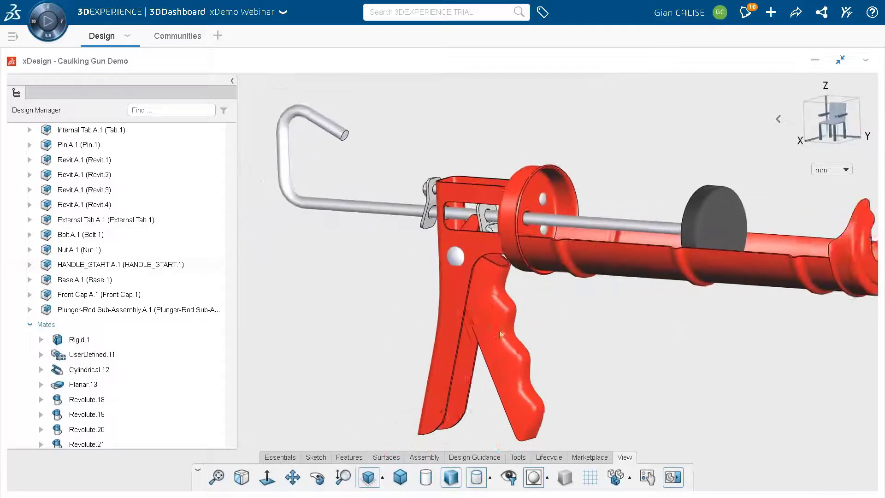
pyautogui.scroll(-4, 522, 343)
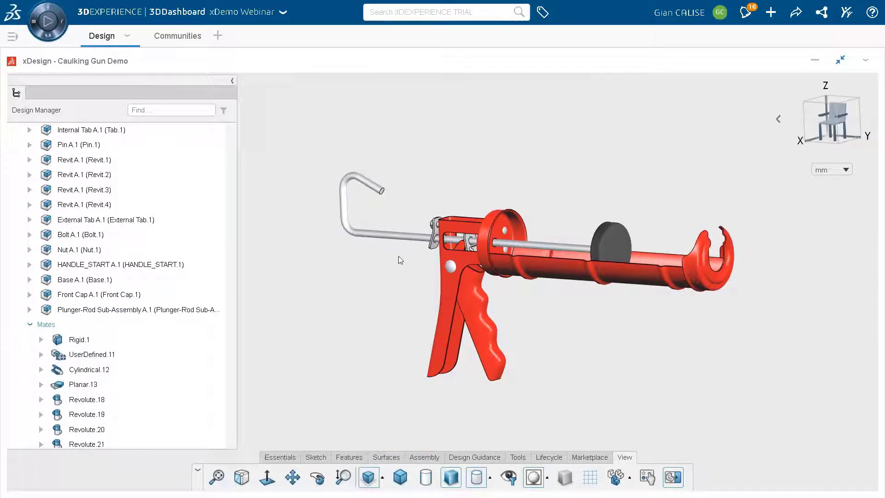
pyautogui.scroll(3, 400, 258)
pyautogui.scroll(-5, 593, 282)
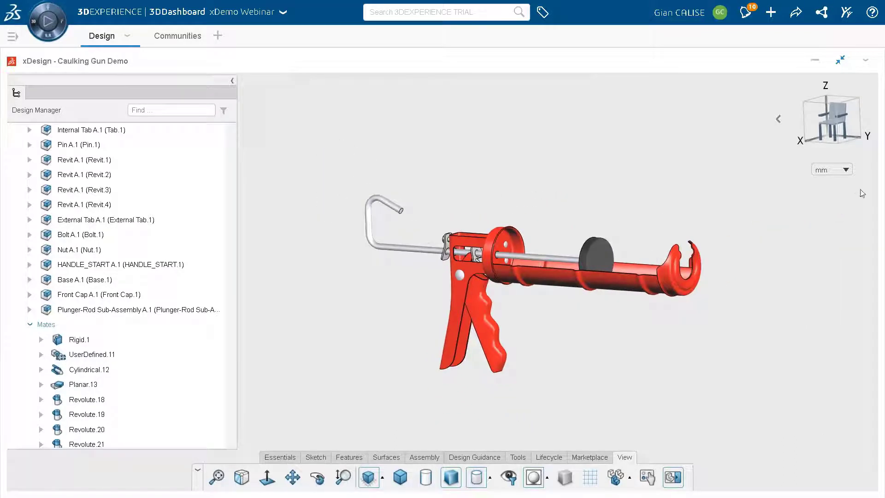